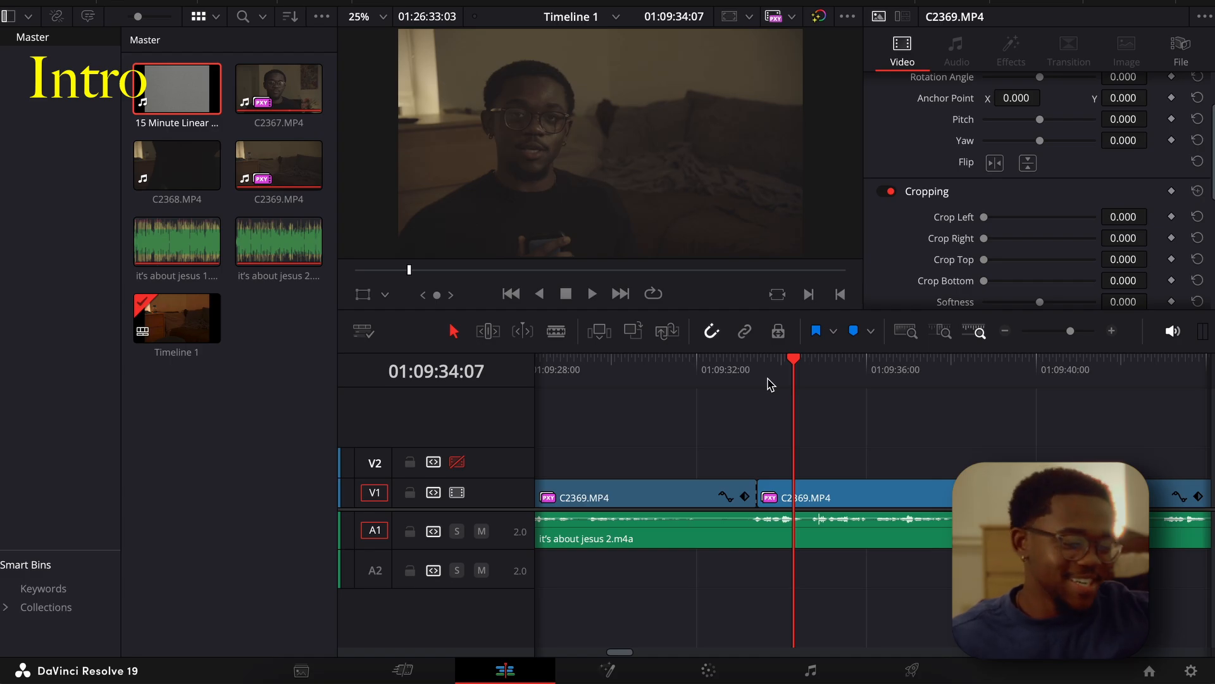
On the Color page, apply the Dehancer Pro 7.2.1 film emulation effect to node 01 of the C2369.MP4 clip.
{"action": "scroll", "coordinate": [770, 384], "scroll_direction": "right", "scroll_amount": 15}
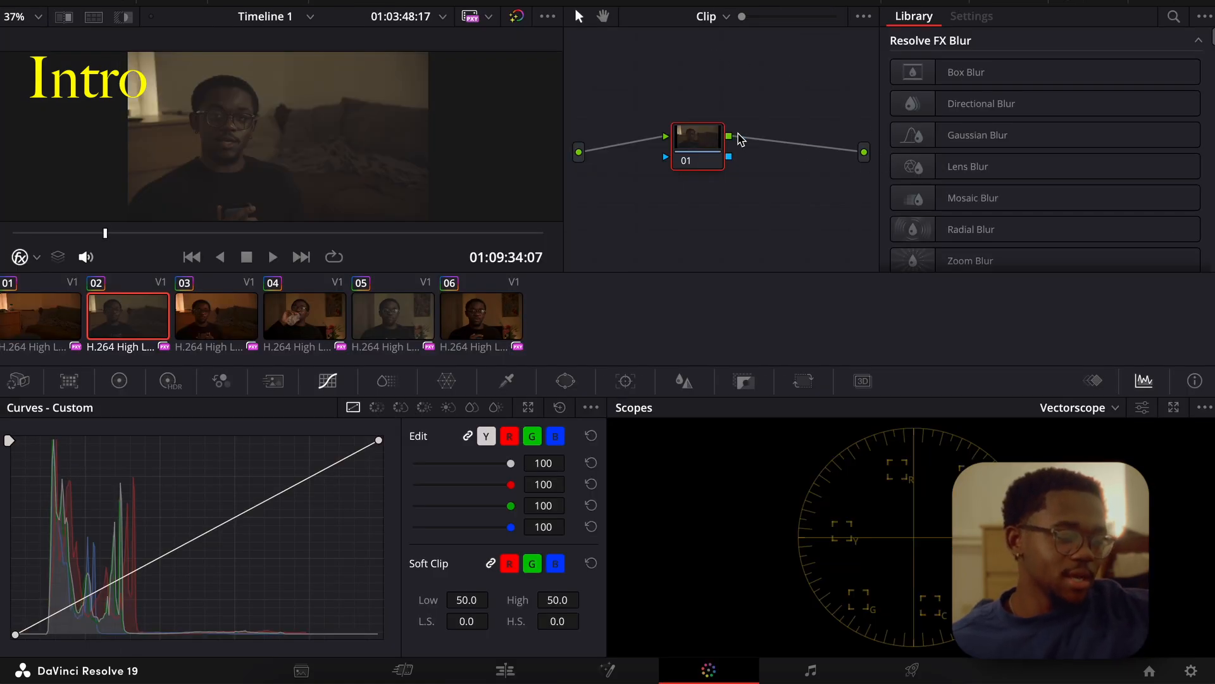
{"action": "scroll", "coordinate": [937, 170], "scroll_direction": "down", "scroll_amount": 15}
{"action": "scroll", "coordinate": [961, 184], "scroll_direction": "up", "scroll_amount": 15}
{"action": "scroll", "coordinate": [962, 183], "scroll_direction": "up", "scroll_amount": 3}
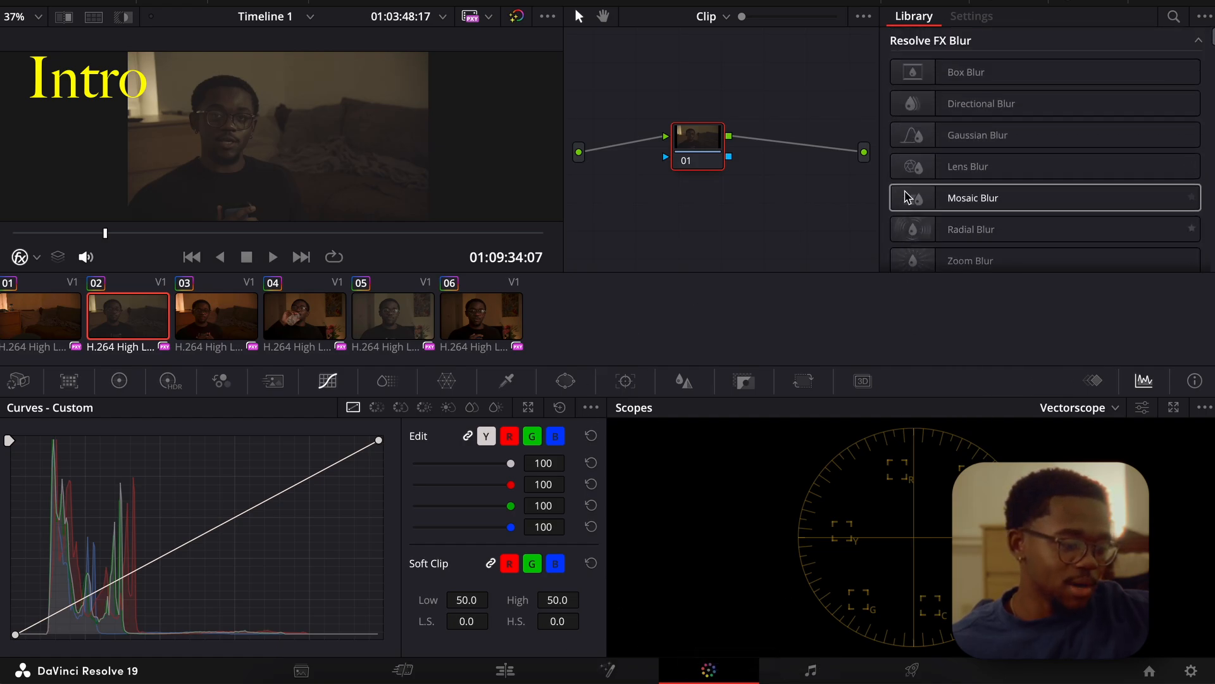
{"action": "scroll", "coordinate": [911, 193], "scroll_direction": "down", "scroll_amount": 10}
{"action": "scroll", "coordinate": [910, 185], "scroll_direction": "down", "scroll_amount": 12}
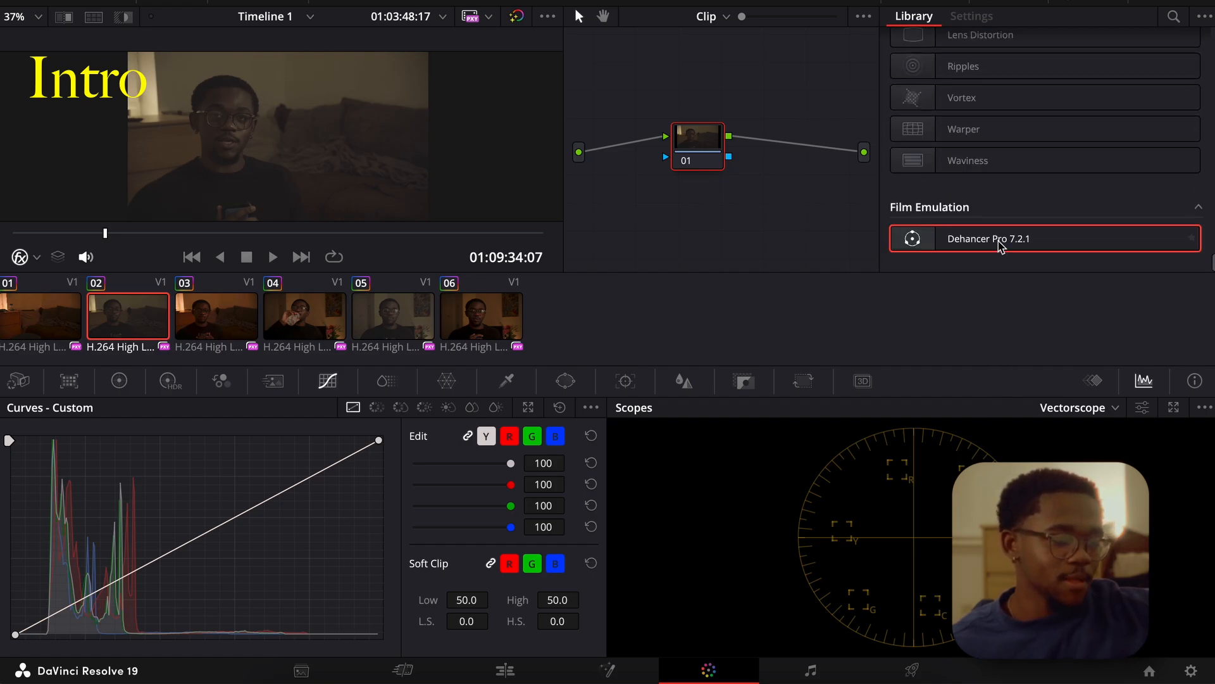
{"action": "left_click_drag", "start_coordinate": [990, 244], "coordinate": [702, 147]}
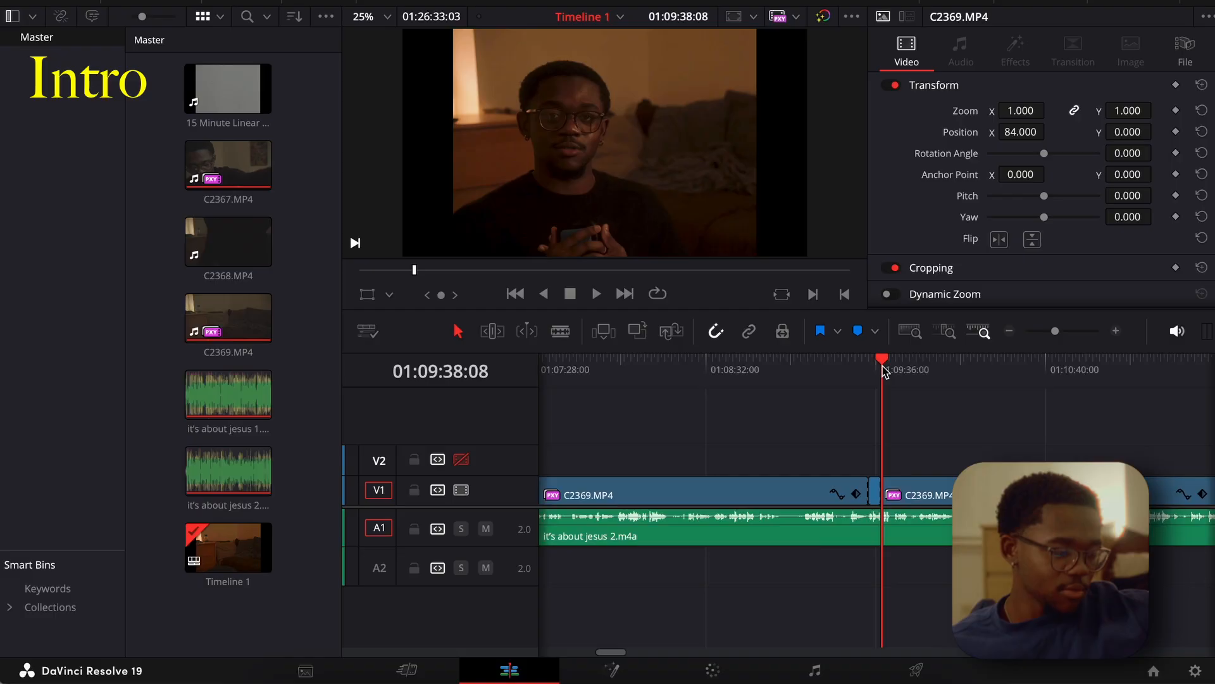
Return to the Edit page, move the playhead to 01:09:34:04 on the C2369.MP4 clip and mute the system sound.
{"action": "left_click", "coordinate": [874, 366]}
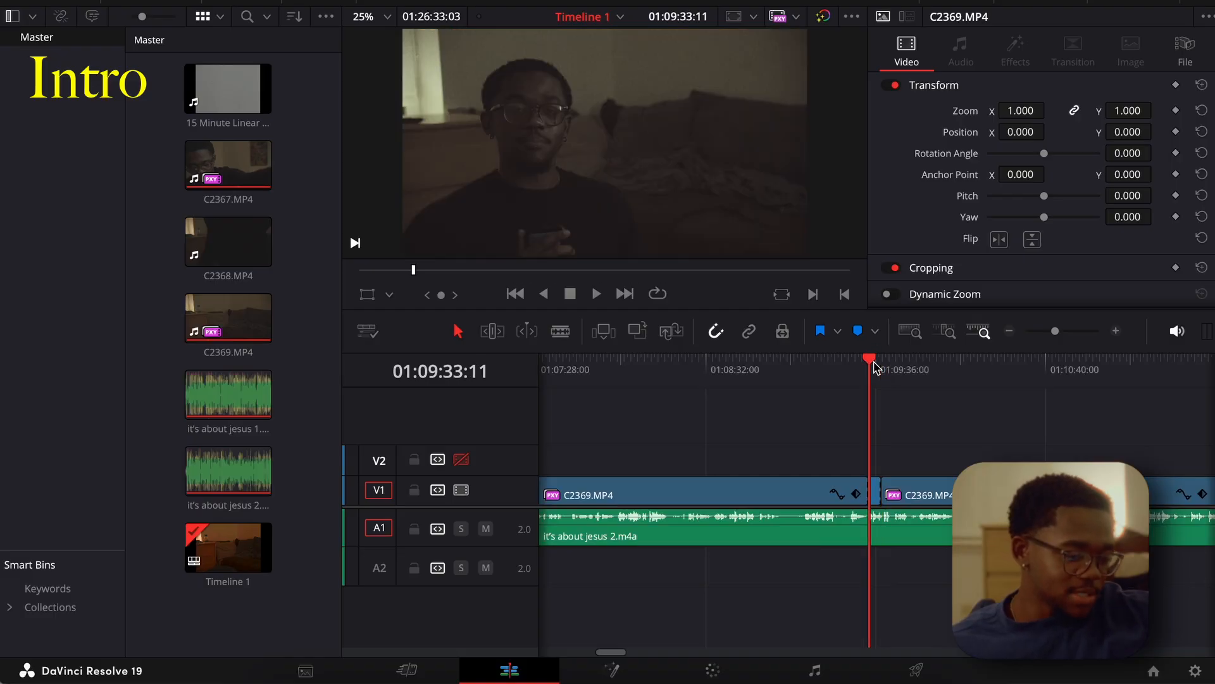
{"action": "left_click", "coordinate": [1116, 330]}
{"action": "left_click", "coordinate": [1116, 330]}
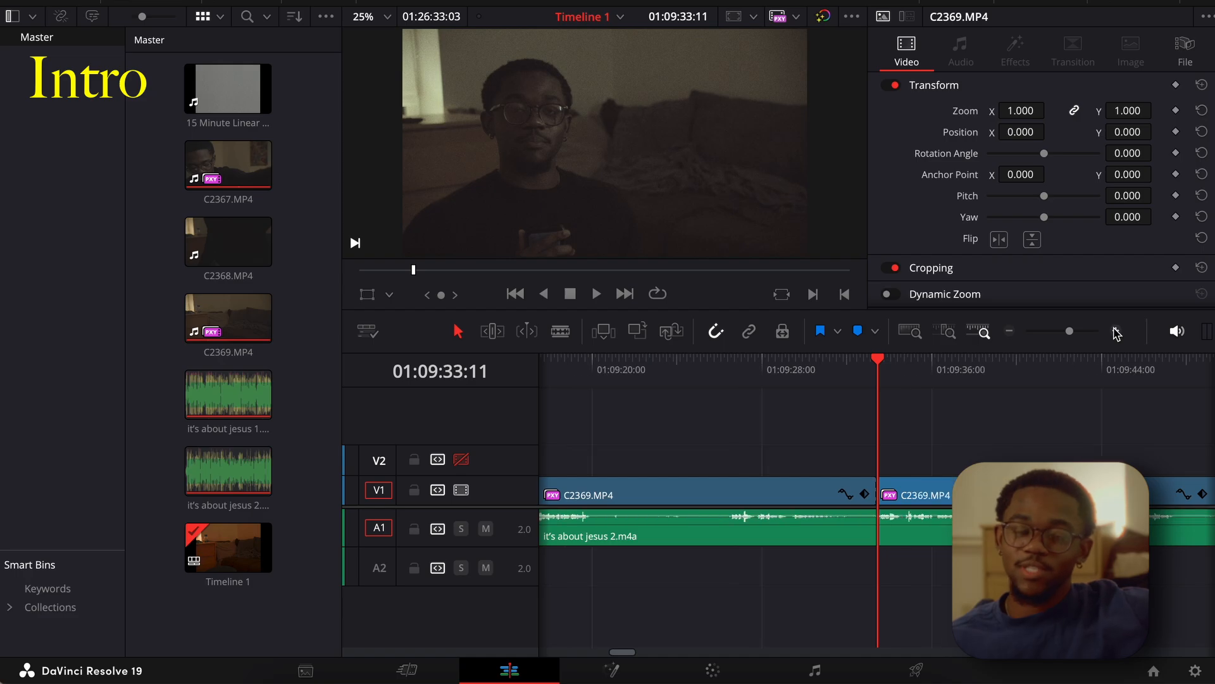
{"action": "scroll", "coordinate": [796, 543], "scroll_direction": "right", "scroll_amount": 3}
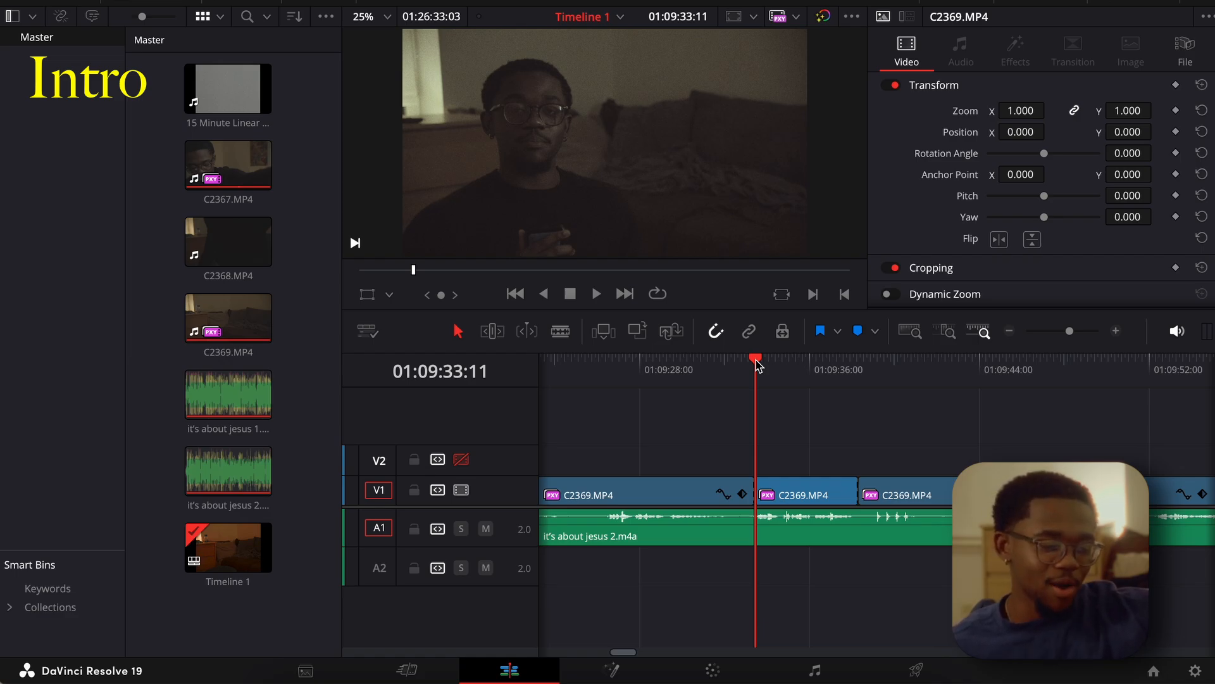
{"action": "left_click", "coordinate": [1116, 330]}
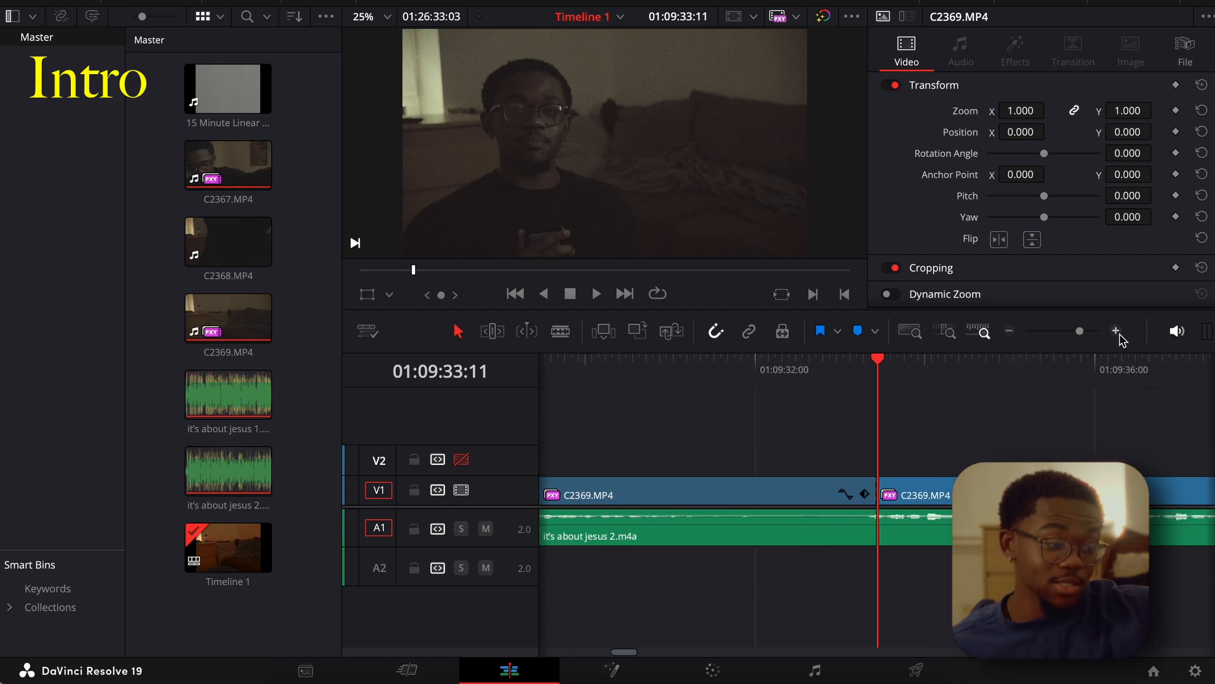
{"action": "scroll", "coordinate": [799, 361], "scroll_direction": "right", "scroll_amount": 3}
{"action": "left_click_drag", "start_coordinate": [778, 362], "coordinate": [837, 374]}
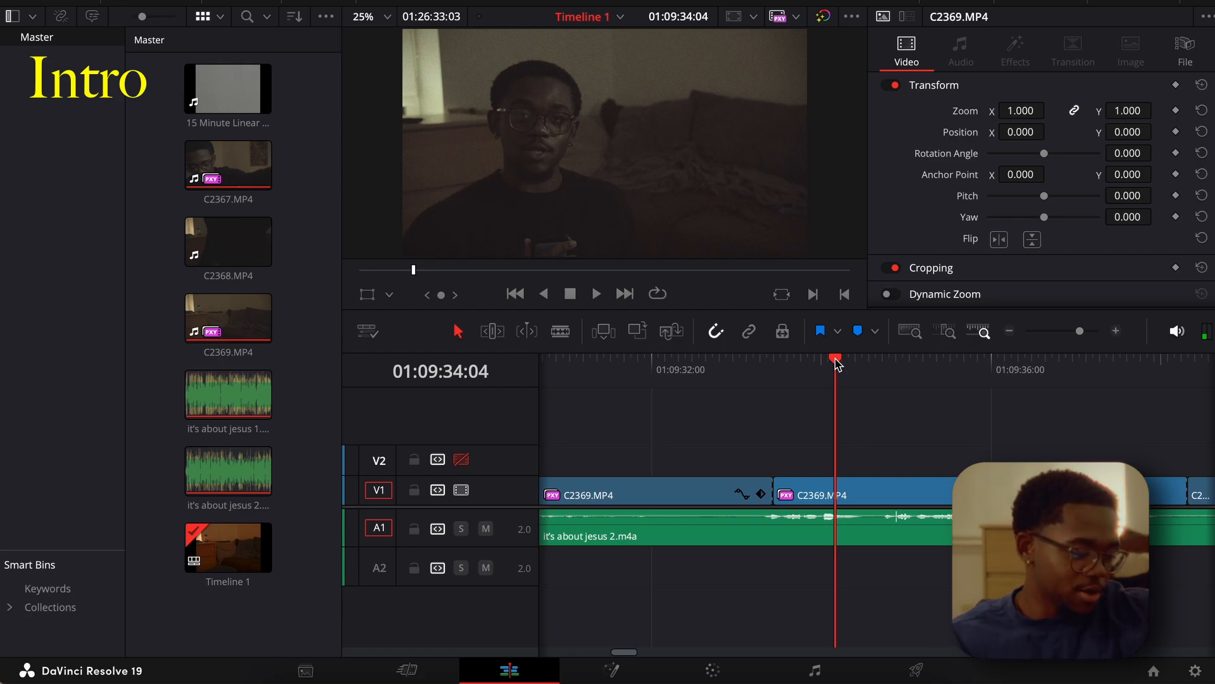
{"action": "key", "text": "XF86AudioLowerVolume"}
{"action": "key", "text": "XF86AudioLowerVolume"}
{"action": "key", "text": "XF86AudioLowerVolume"}
{"action": "key", "text": "XF86AudioLowerVolume"}
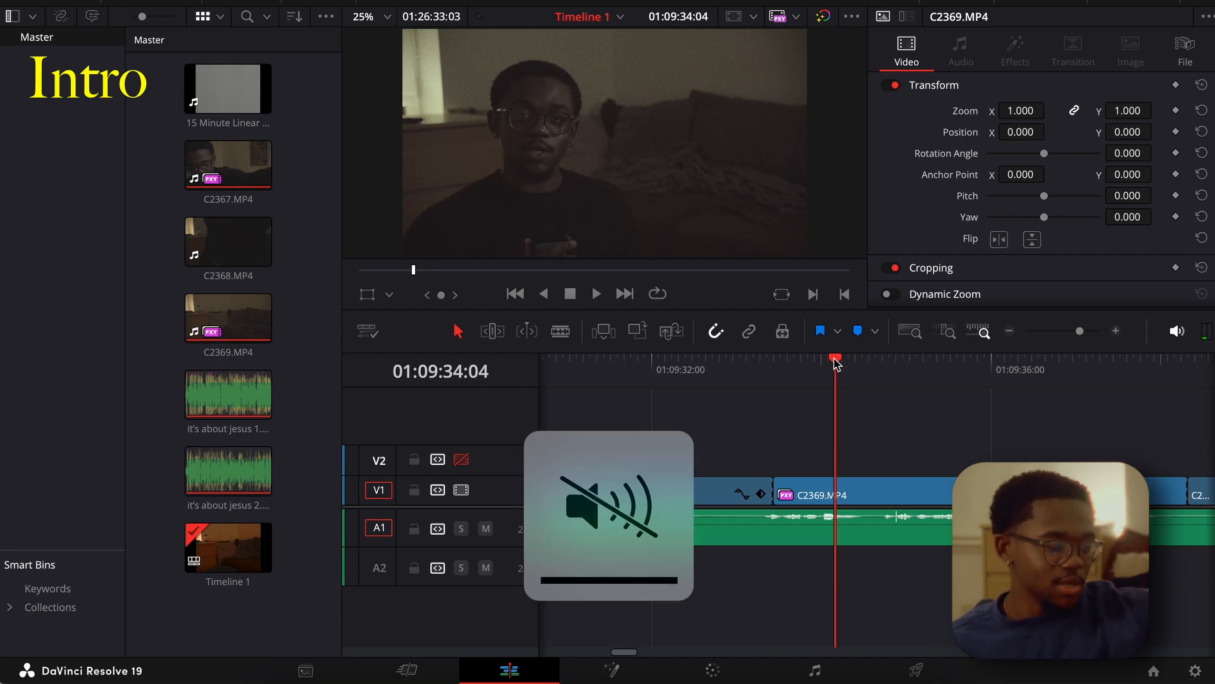
Move the playhead to 01:09:34:10 and reopen the Color page with the clip thumbnails hidden.
{"action": "scroll", "coordinate": [745, 373], "scroll_direction": "right", "scroll_amount": 3}
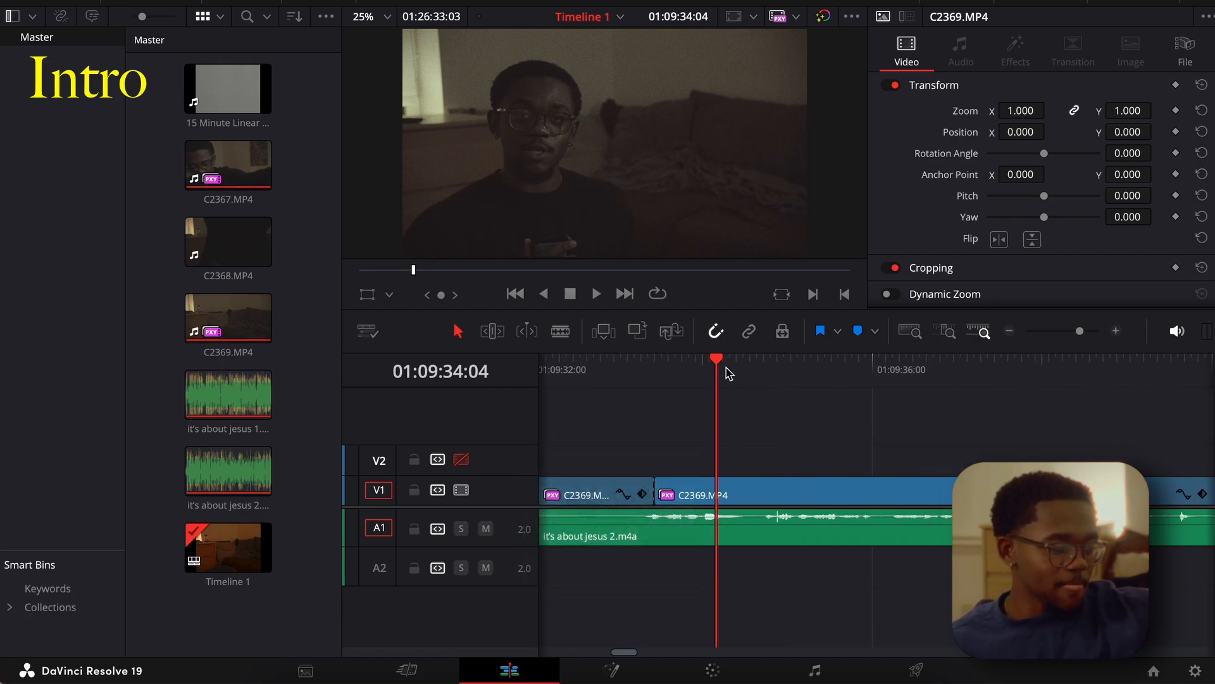
{"action": "mouse_move", "coordinate": [718, 359]}
{"action": "left_mouse_down"}
{"action": "mouse_move", "coordinate": [760, 360]}
{"action": "mouse_move", "coordinate": [738, 361]}
{"action": "left_mouse_up"}
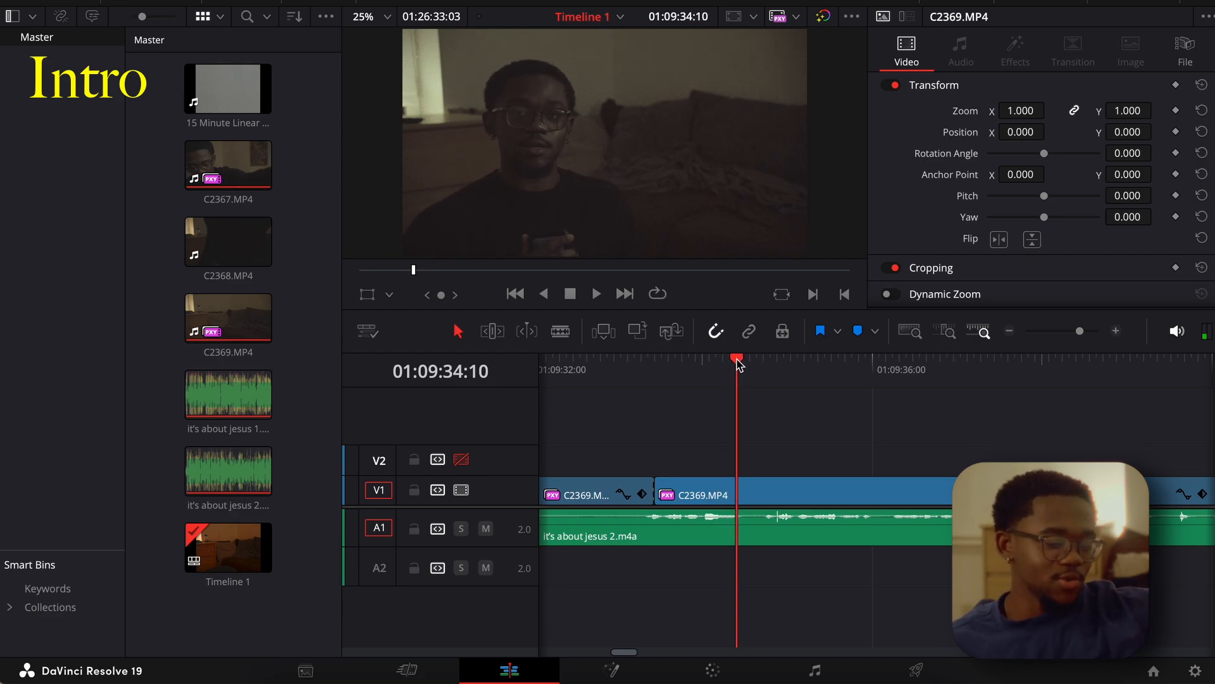
{"action": "left_click", "coordinate": [407, 670]}
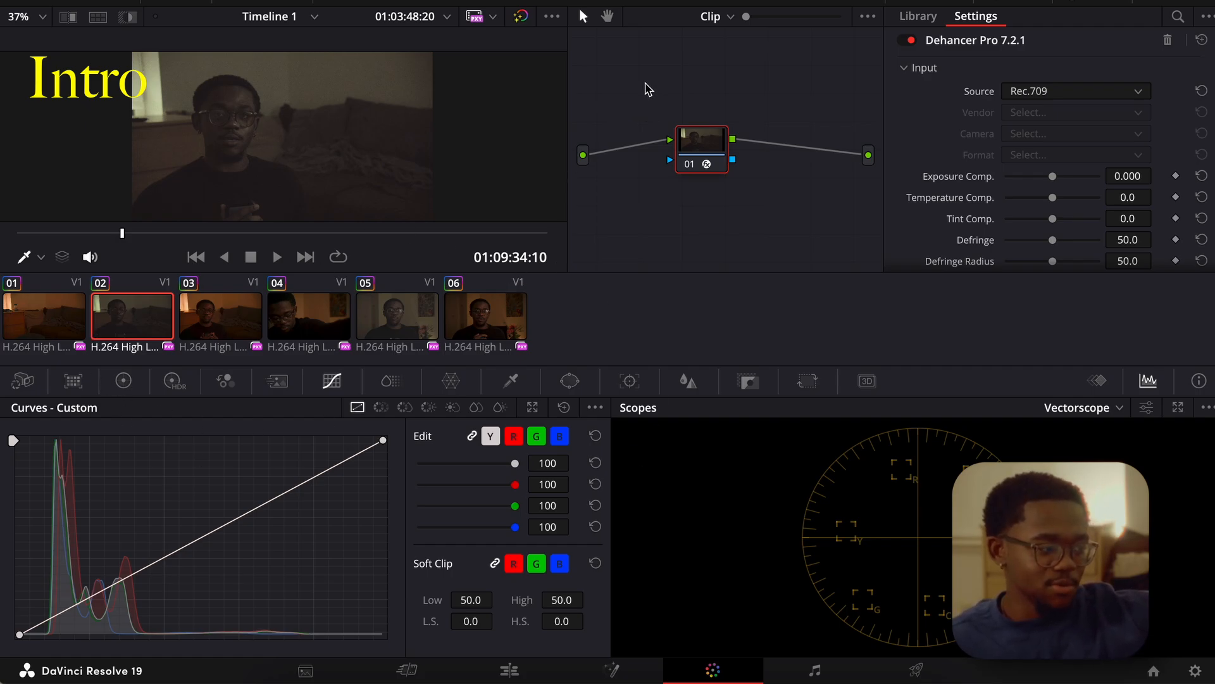
{"action": "left_click", "coordinate": [353, 2]}
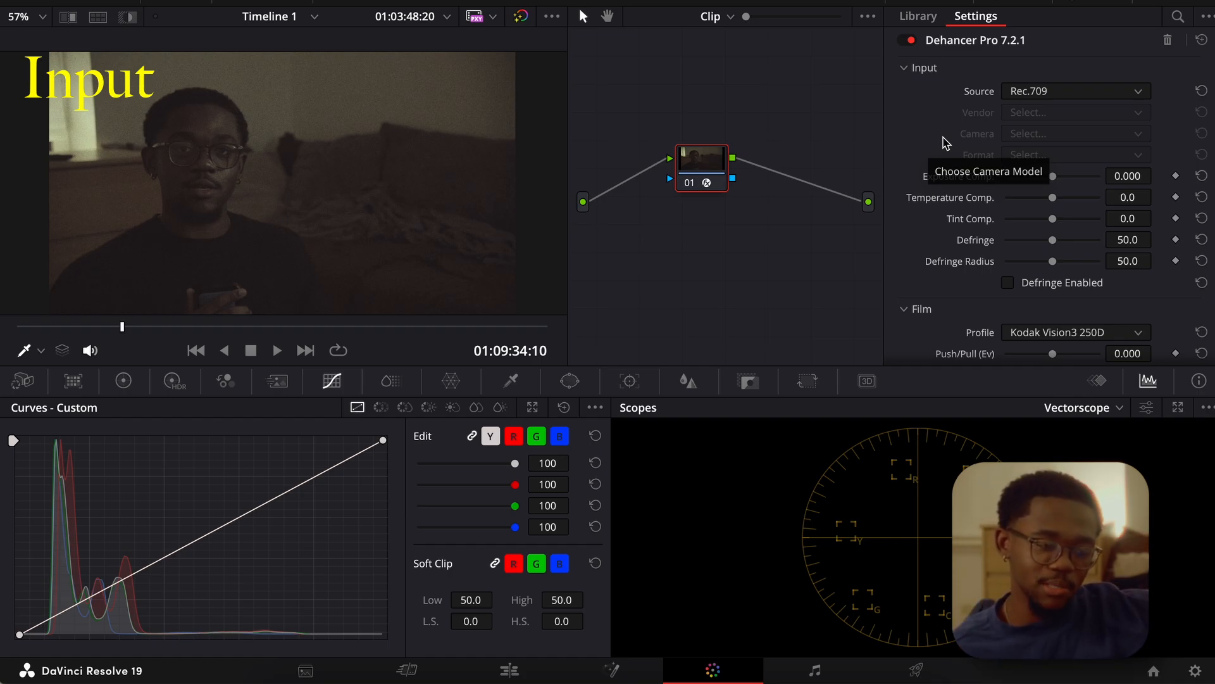
Set the Dehancer input source to Choose Camera with Sony as the vendor.
{"action": "left_click", "coordinate": [1012, 95]}
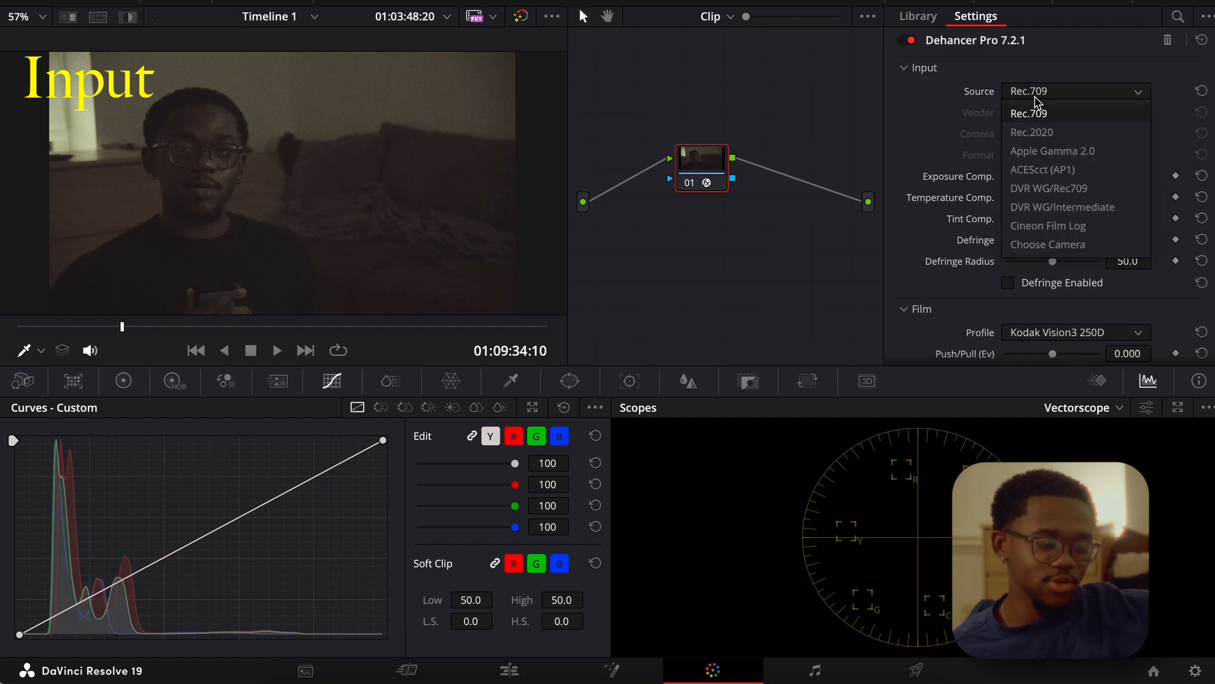
{"action": "left_click", "coordinate": [1065, 243]}
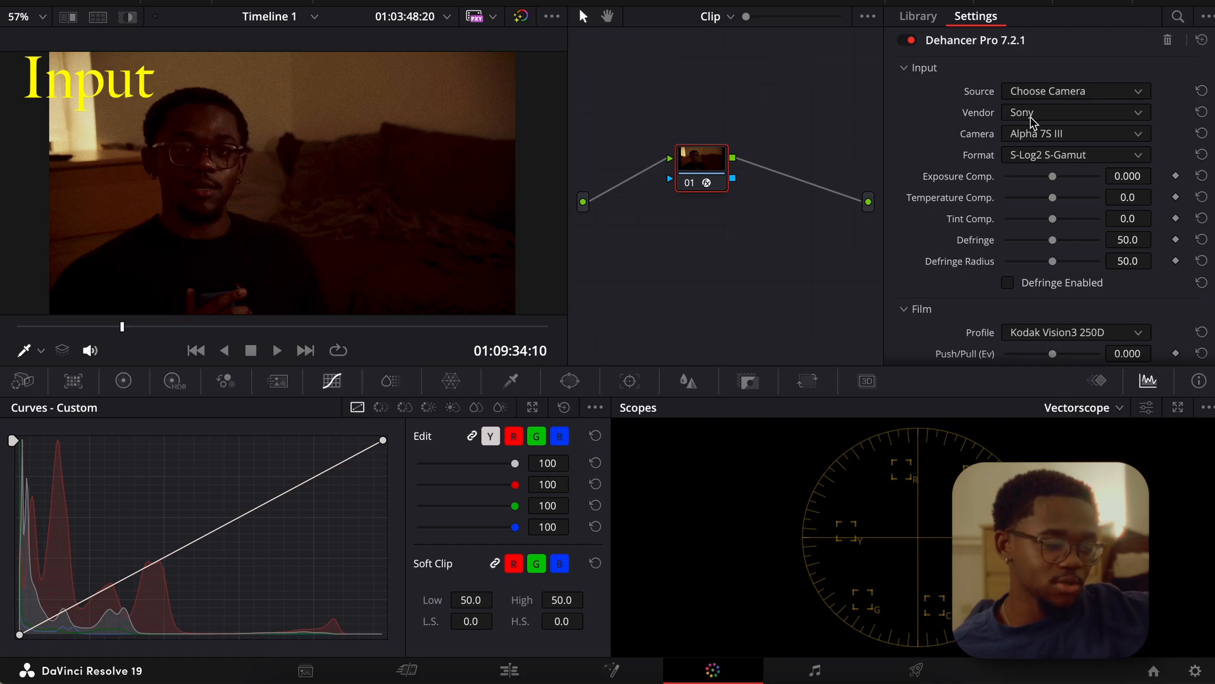
{"action": "left_click", "coordinate": [1030, 118]}
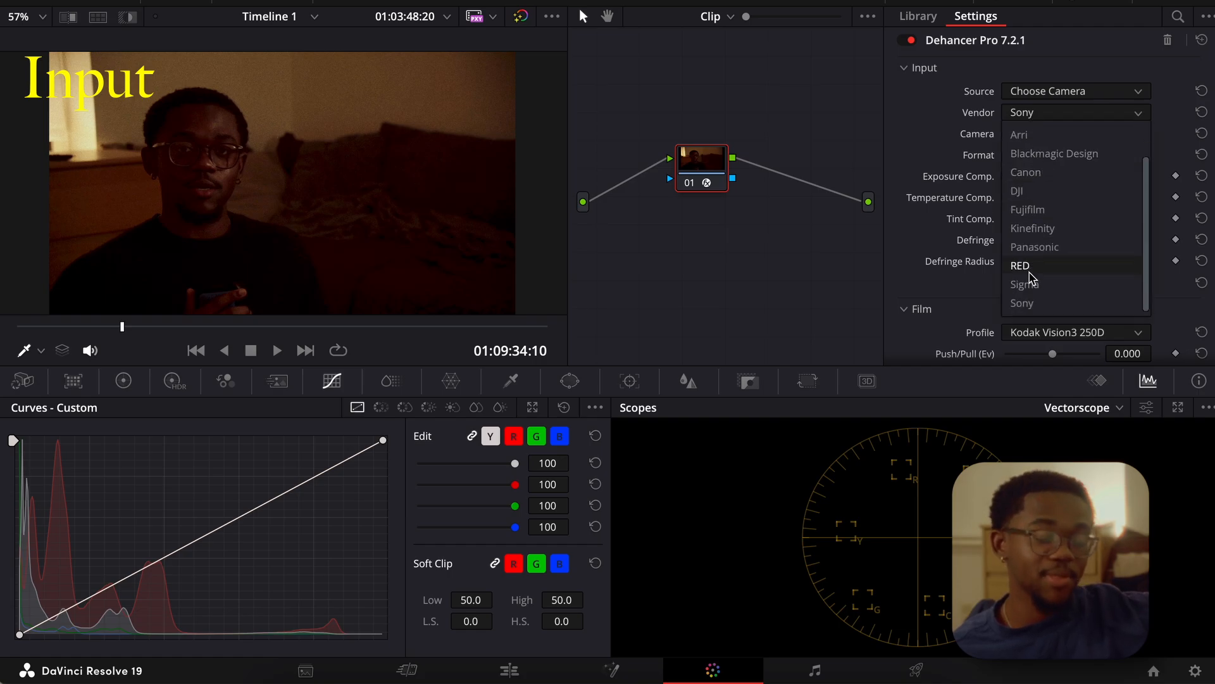
{"action": "left_click", "coordinate": [1021, 303]}
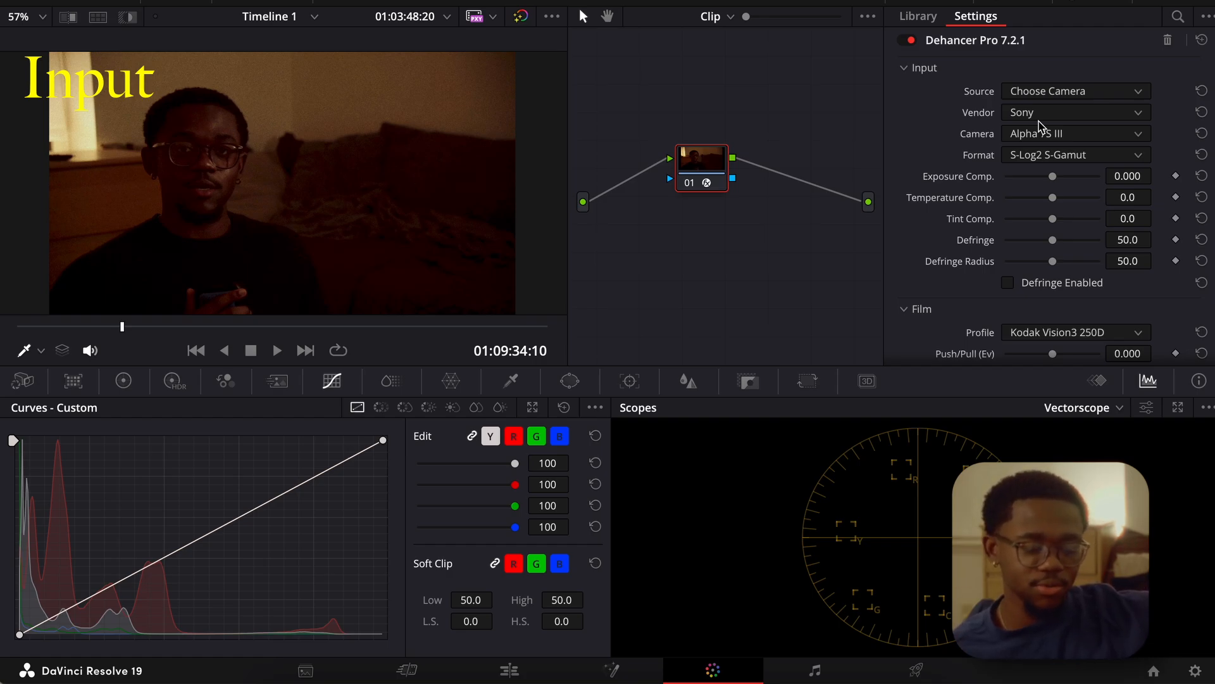
Try the Sony ZV-1 as the Dehancer input camera and check its available formats.
{"action": "left_click", "coordinate": [1043, 138]}
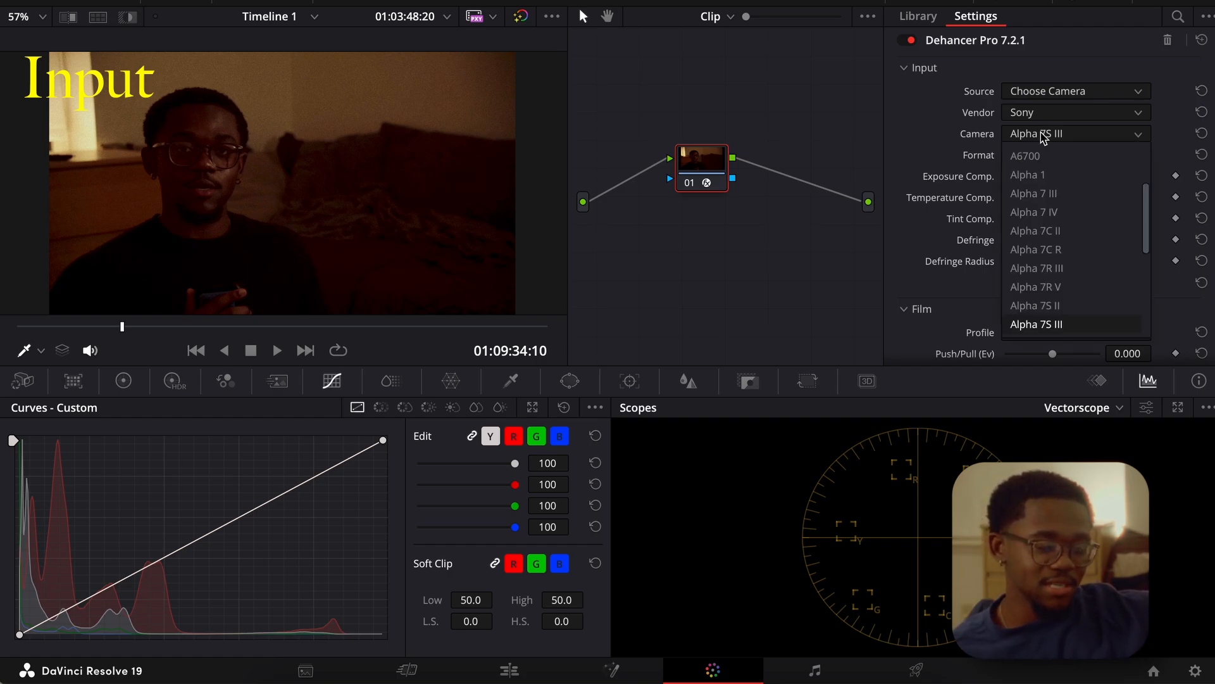
{"action": "scroll", "coordinate": [1053, 246], "scroll_direction": "down", "scroll_amount": 5}
{"action": "scroll", "coordinate": [1053, 245], "scroll_direction": "up", "scroll_amount": 2}
{"action": "scroll", "coordinate": [1053, 241], "scroll_direction": "down", "scroll_amount": 2}
{"action": "left_click", "coordinate": [1047, 305]}
{"action": "left_click", "coordinate": [1065, 158]}
Try the ZV-E1 as the input camera and look at its S-Log3 format options.
{"action": "left_click", "coordinate": [1067, 137]}
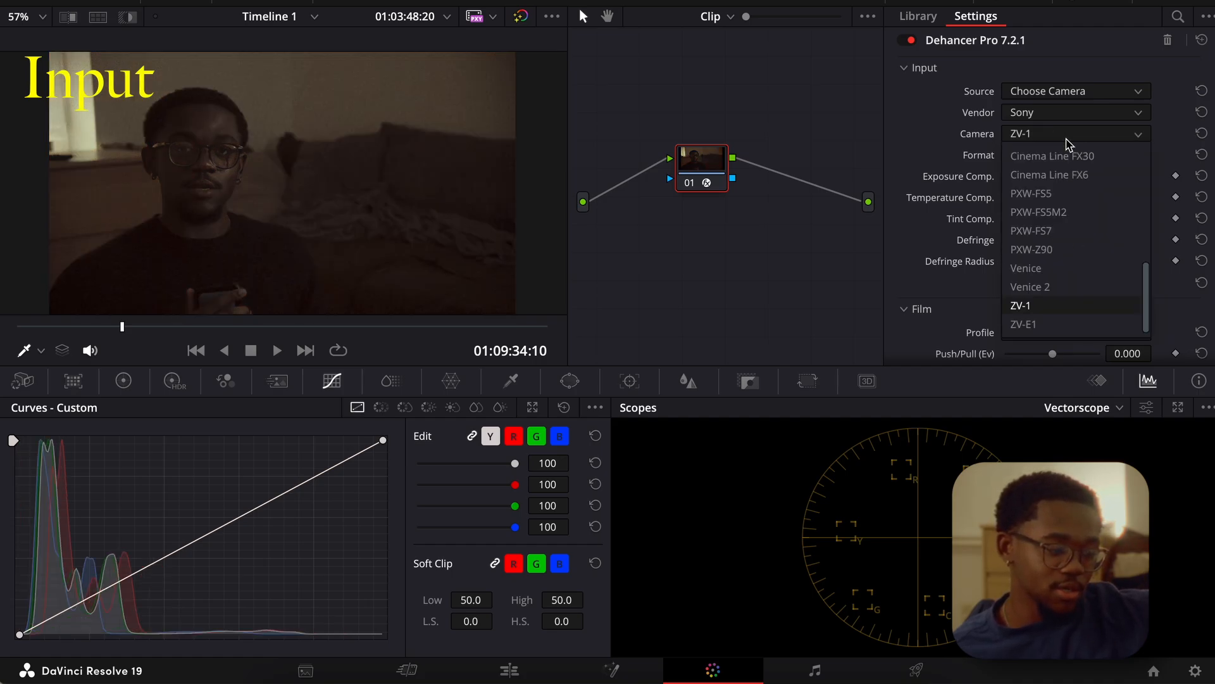
{"action": "left_click", "coordinate": [1038, 326]}
{"action": "left_click", "coordinate": [1065, 155]}
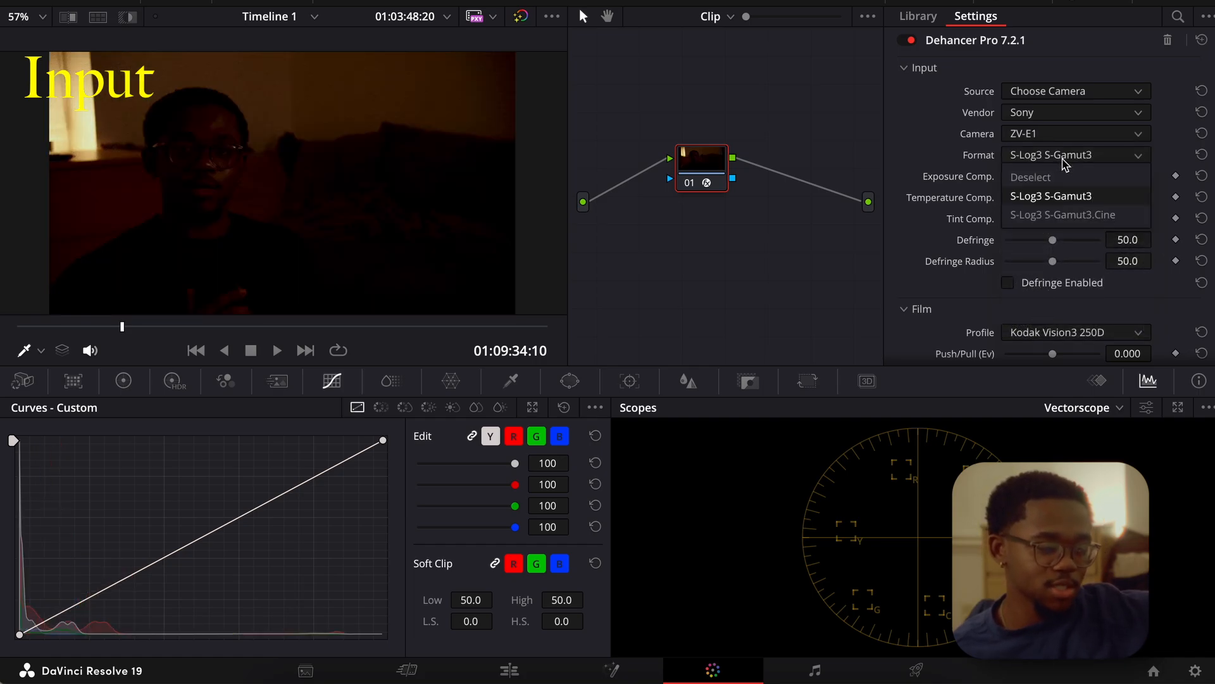
{"action": "left_click", "coordinate": [1065, 155]}
{"action": "left_click", "coordinate": [1065, 157]}
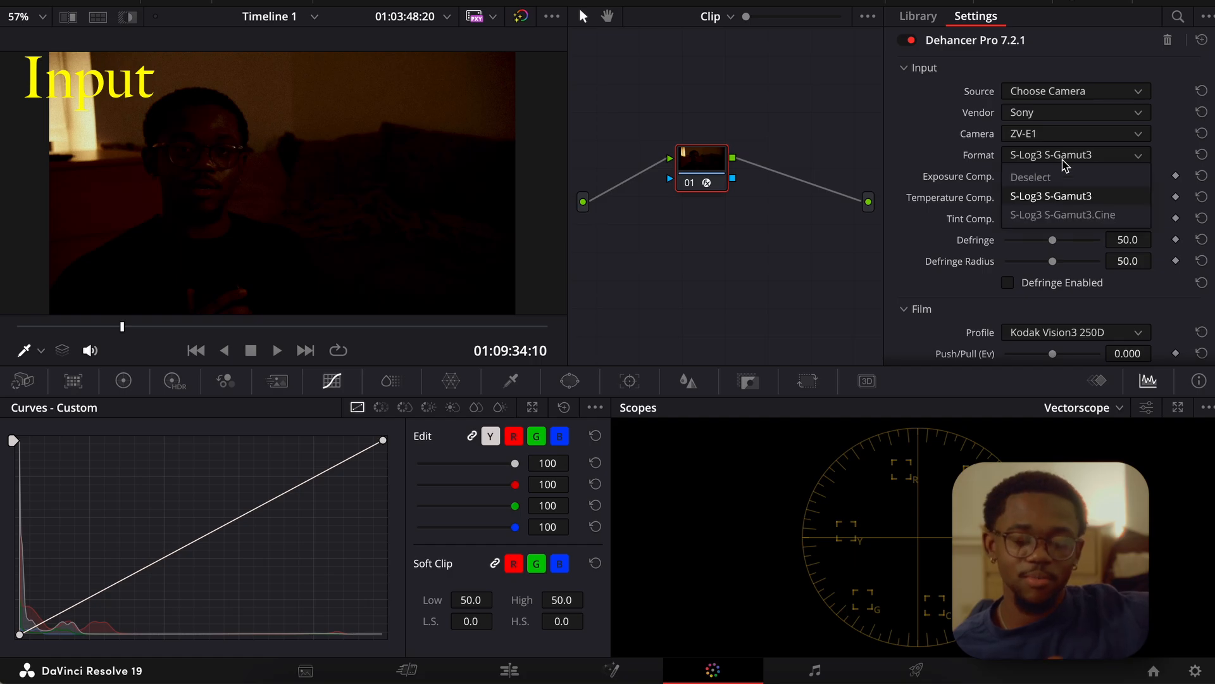
{"action": "left_click", "coordinate": [1064, 162]}
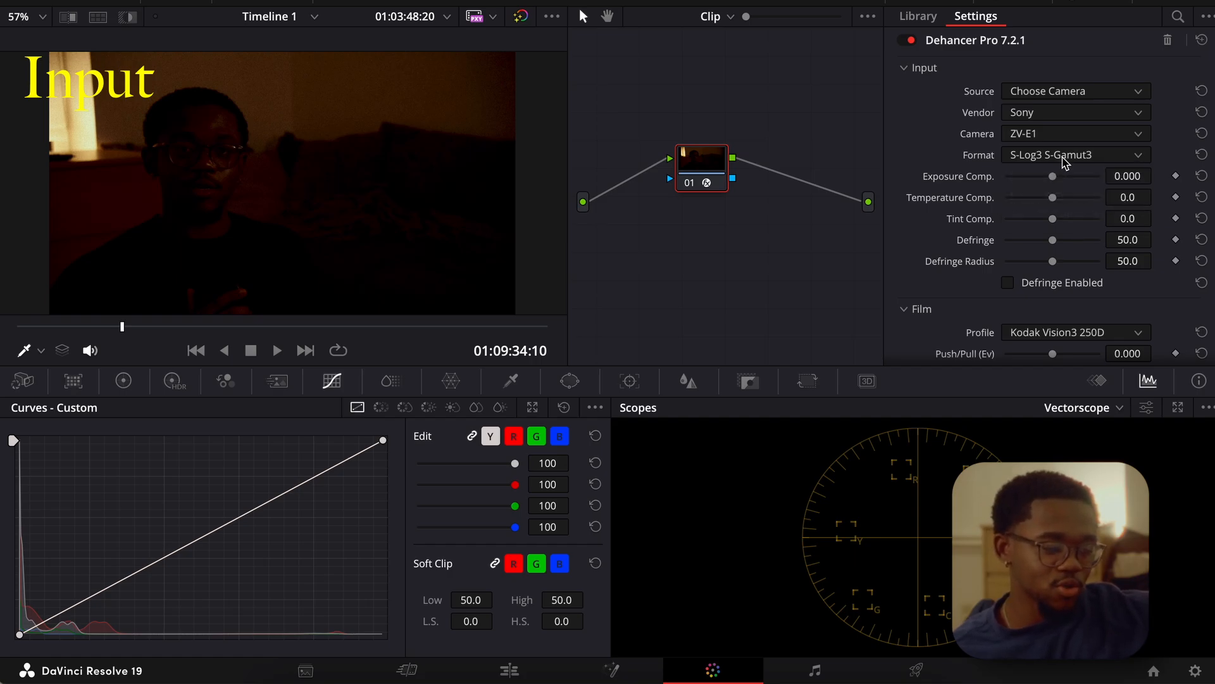
Set the Dehancer input camera to Alpha 7S III.
{"action": "left_click", "coordinate": [1046, 134]}
{"action": "scroll", "coordinate": [1067, 271], "scroll_direction": "up", "scroll_amount": 8}
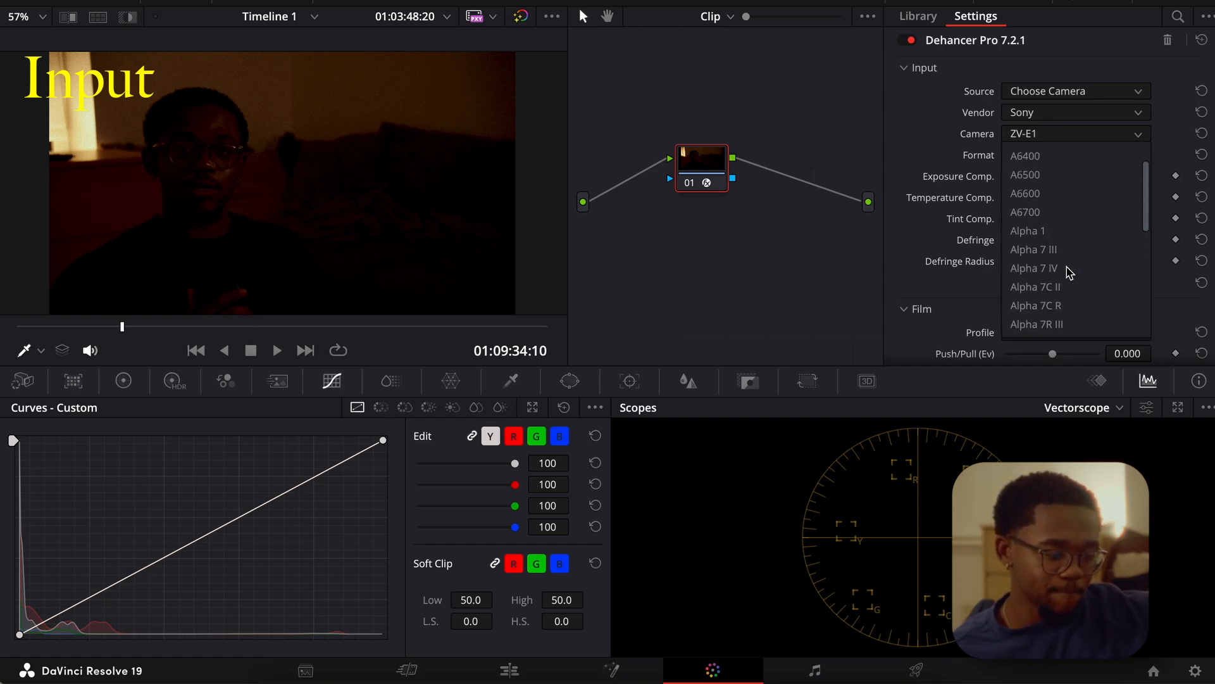
{"action": "scroll", "coordinate": [1068, 271], "scroll_direction": "down", "scroll_amount": 1}
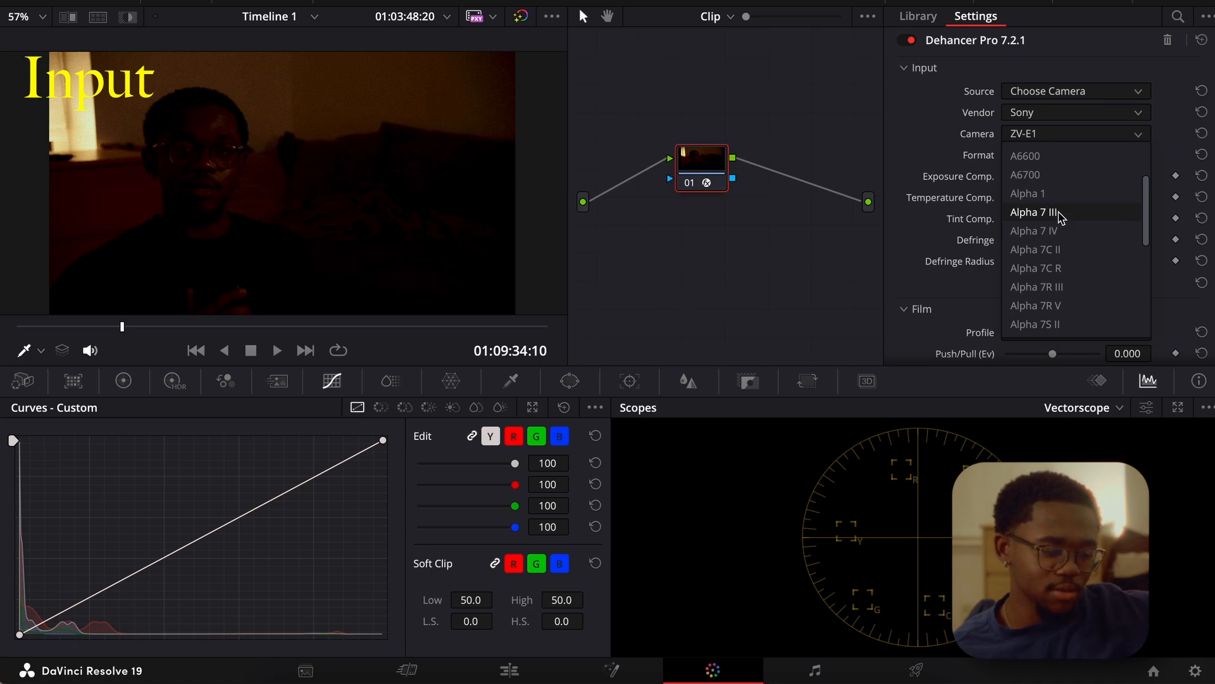
{"action": "scroll", "coordinate": [1058, 269], "scroll_direction": "down", "scroll_amount": 1}
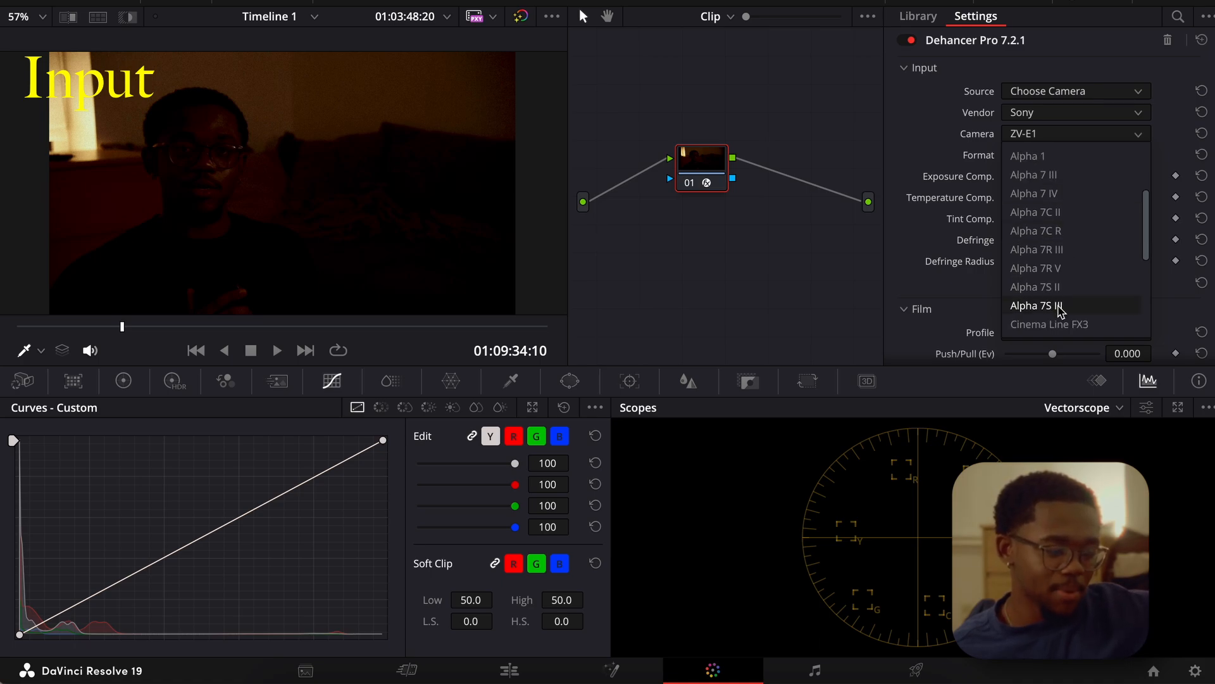
{"action": "left_click", "coordinate": [1038, 306]}
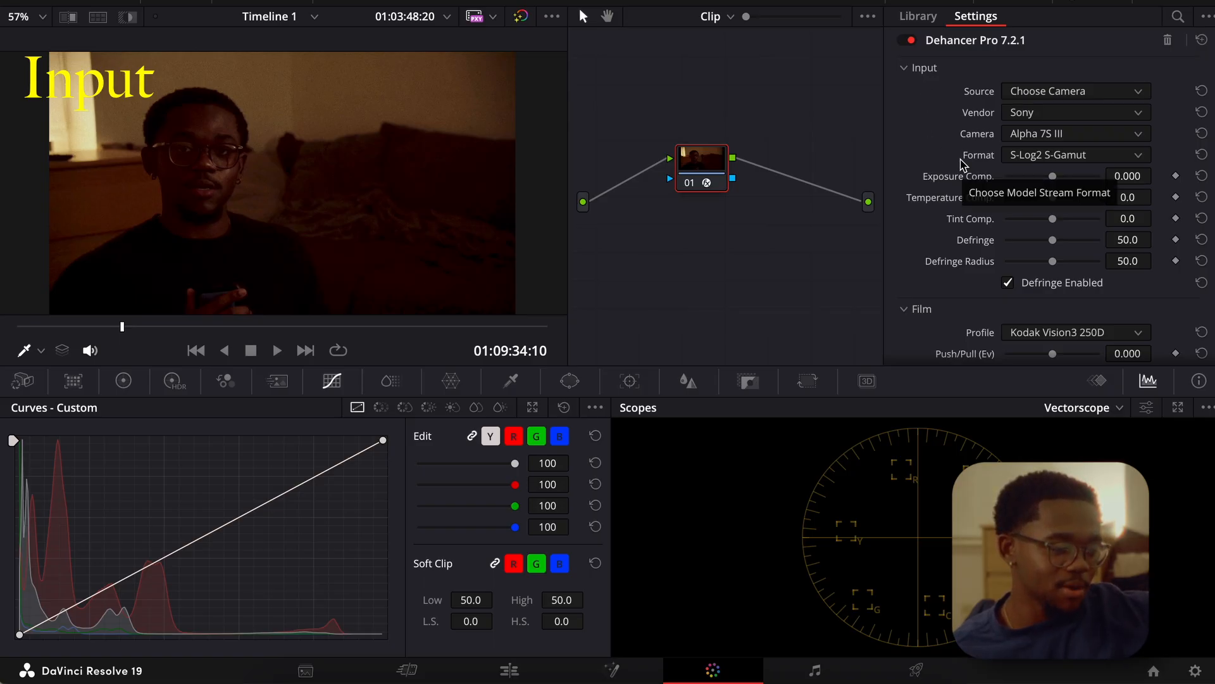
Set the Film profile to Fujicolor Print (Industrial) 100.
{"action": "scroll", "coordinate": [937, 143], "scroll_direction": "down", "scroll_amount": 5}
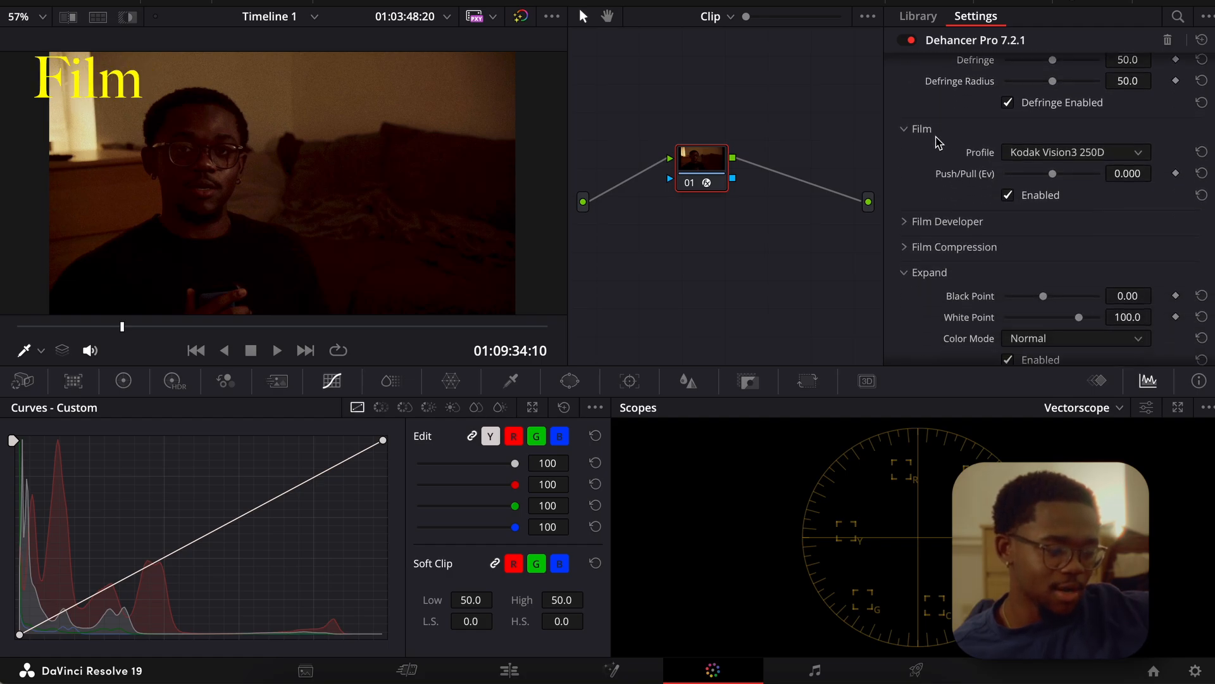
{"action": "left_click", "coordinate": [1018, 154]}
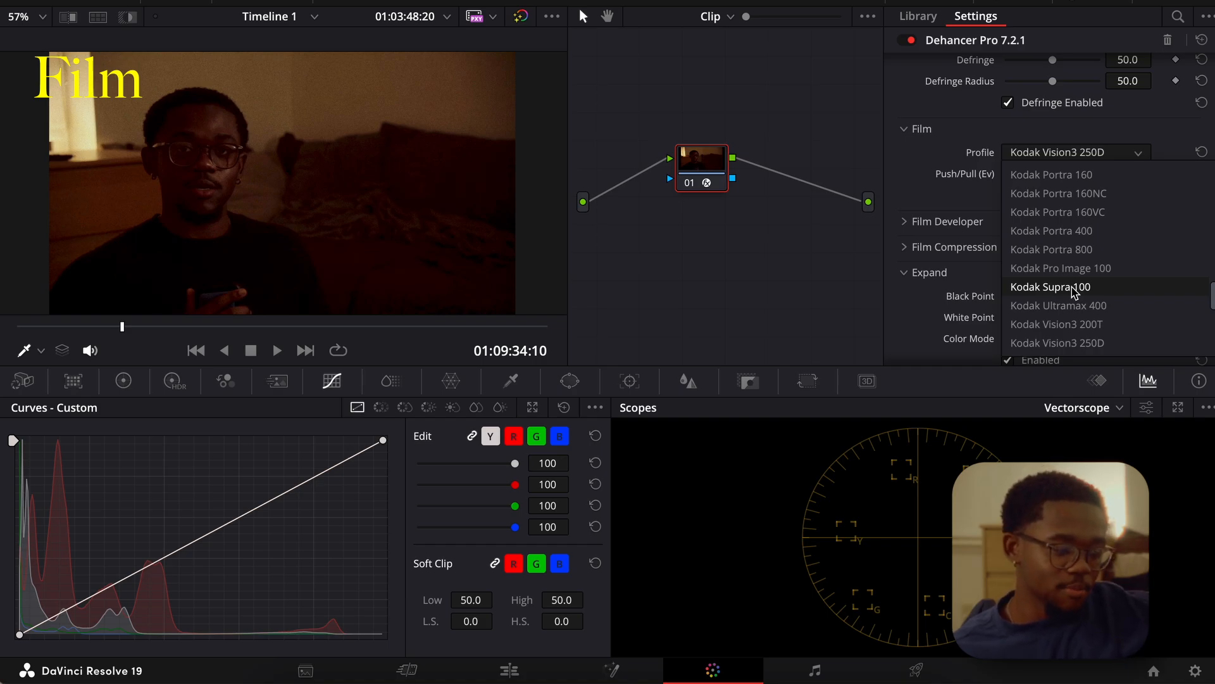
{"action": "scroll", "coordinate": [1074, 291], "scroll_direction": "up", "scroll_amount": 10}
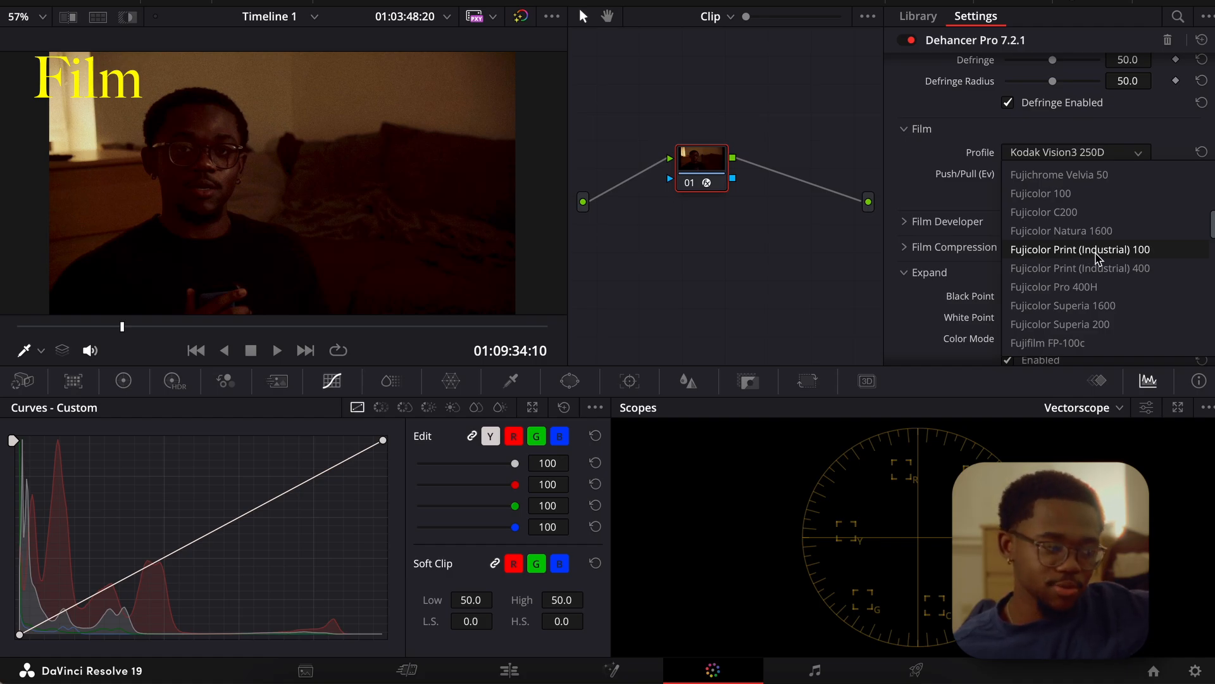
{"action": "left_click", "coordinate": [1096, 253]}
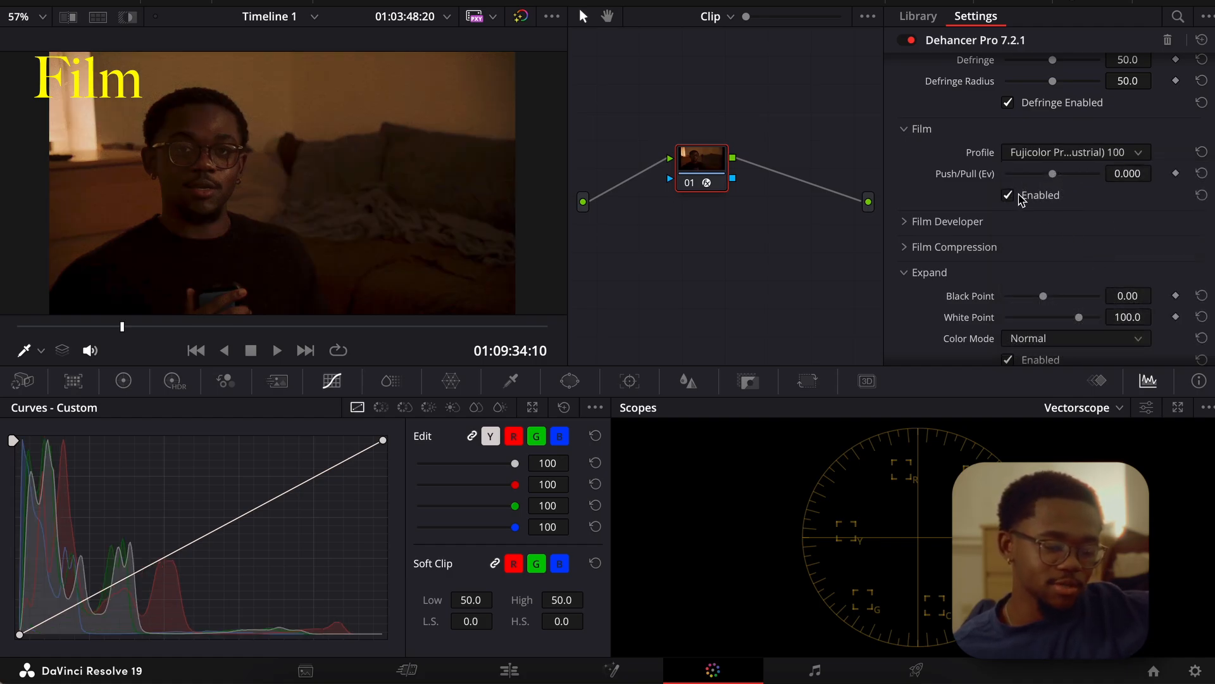
Try Kodak Vision3 500T as the Dehancer Film profile.
{"action": "left_click", "coordinate": [1018, 155]}
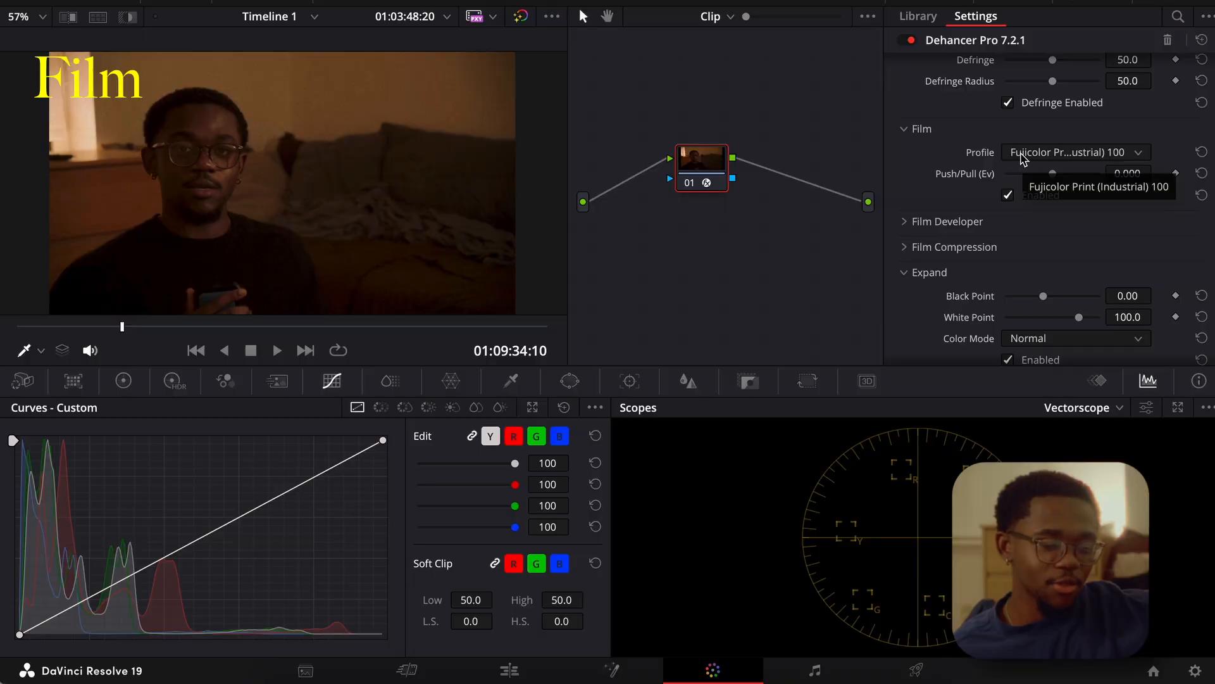
{"action": "scroll", "coordinate": [1048, 208], "scroll_direction": "down", "scroll_amount": 5}
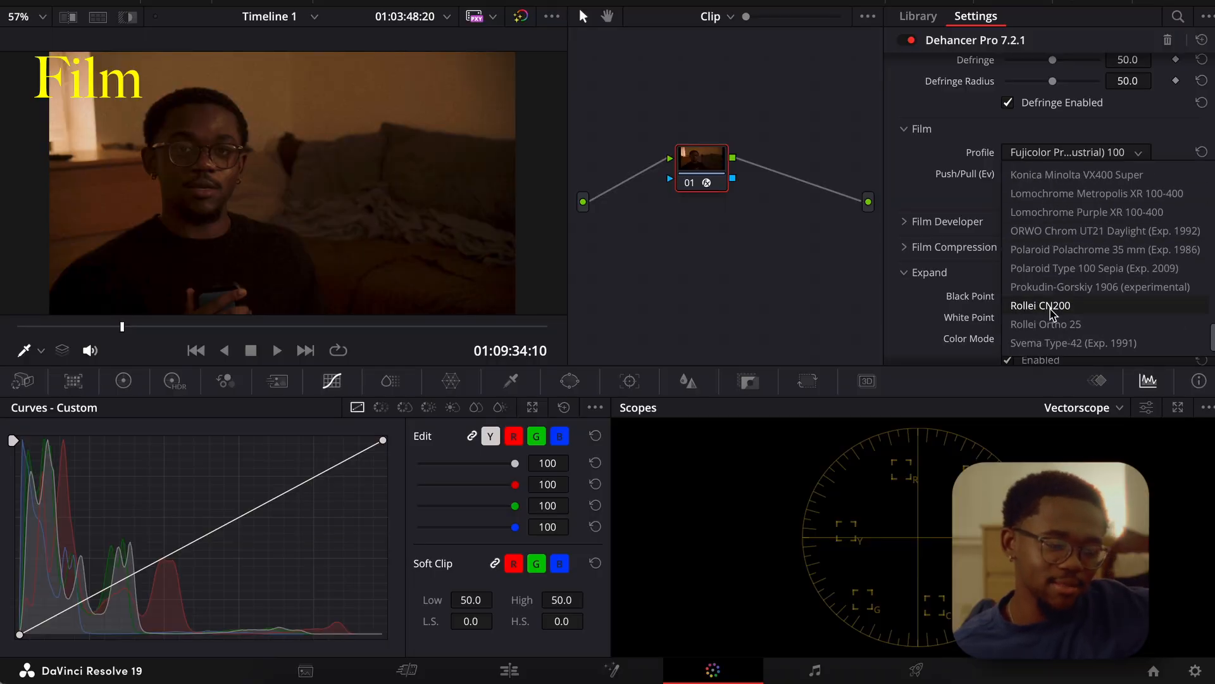
{"action": "scroll", "coordinate": [1074, 274], "scroll_direction": "up", "scroll_amount": 5}
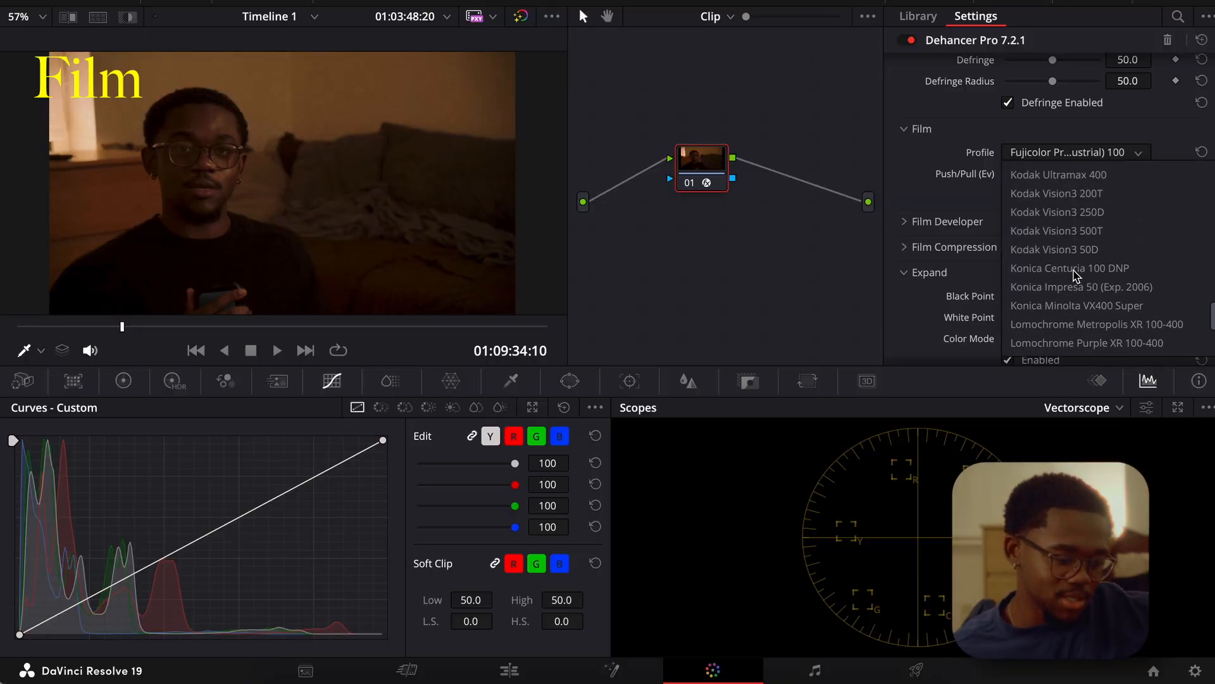
{"action": "scroll", "coordinate": [1080, 232], "scroll_direction": "down", "scroll_amount": 2}
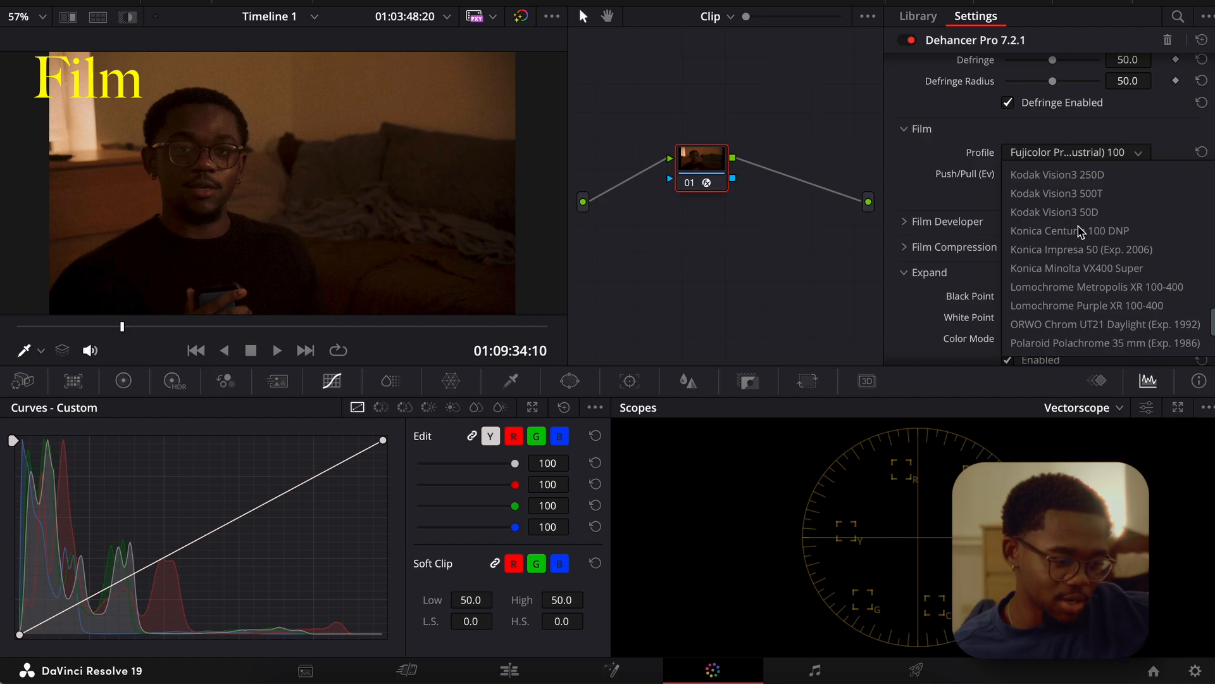
{"action": "scroll", "coordinate": [1081, 232], "scroll_direction": "up", "scroll_amount": 3}
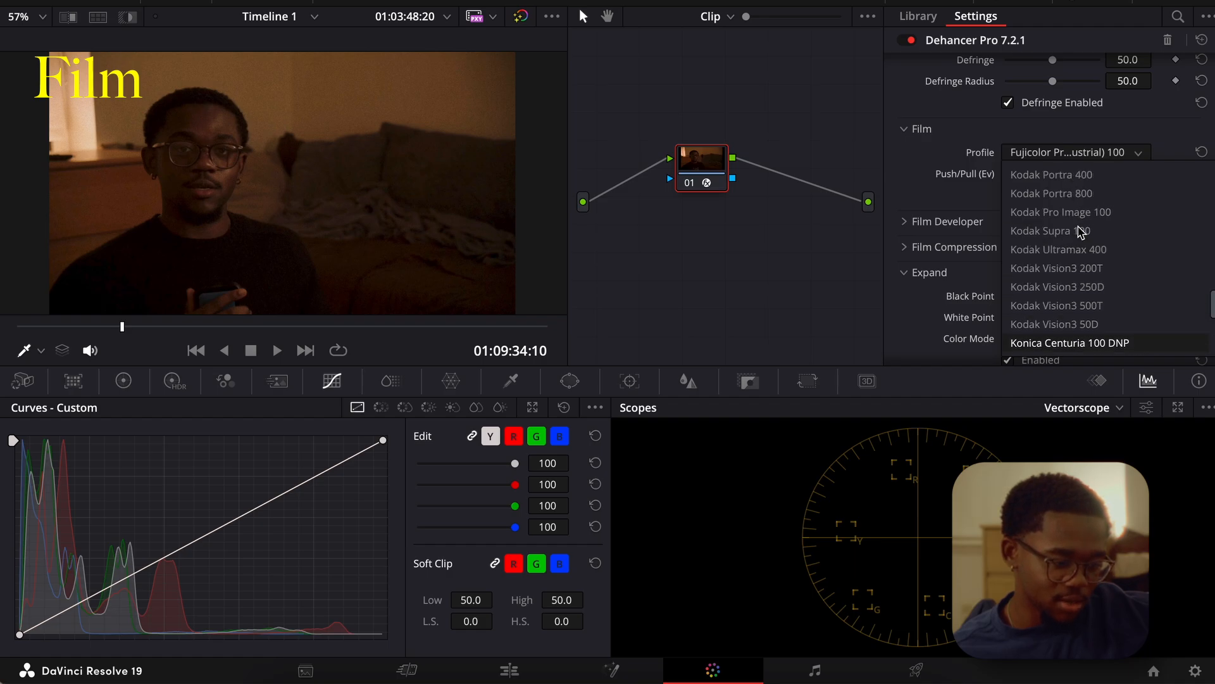
{"action": "left_click", "coordinate": [1083, 305]}
Try the Kodak Vision3 50D and Kodak Pro Image 100 film profiles on the clip.
{"action": "left_click", "coordinate": [1079, 155]}
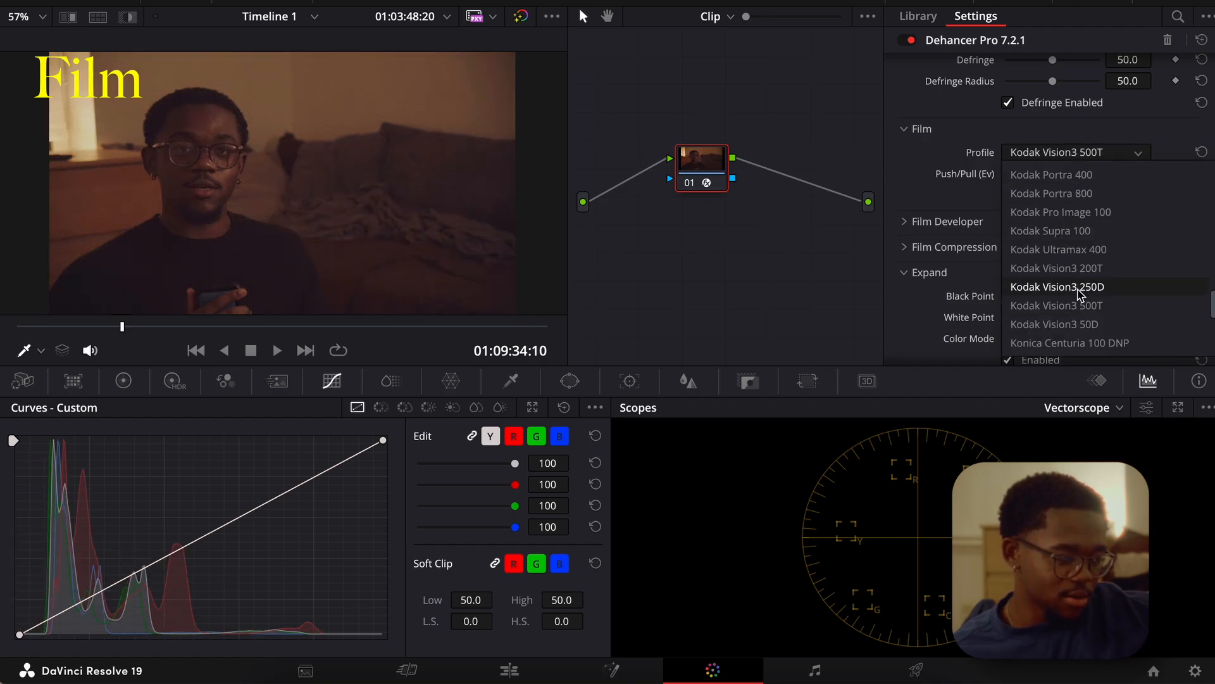
{"action": "left_click", "coordinate": [1082, 323]}
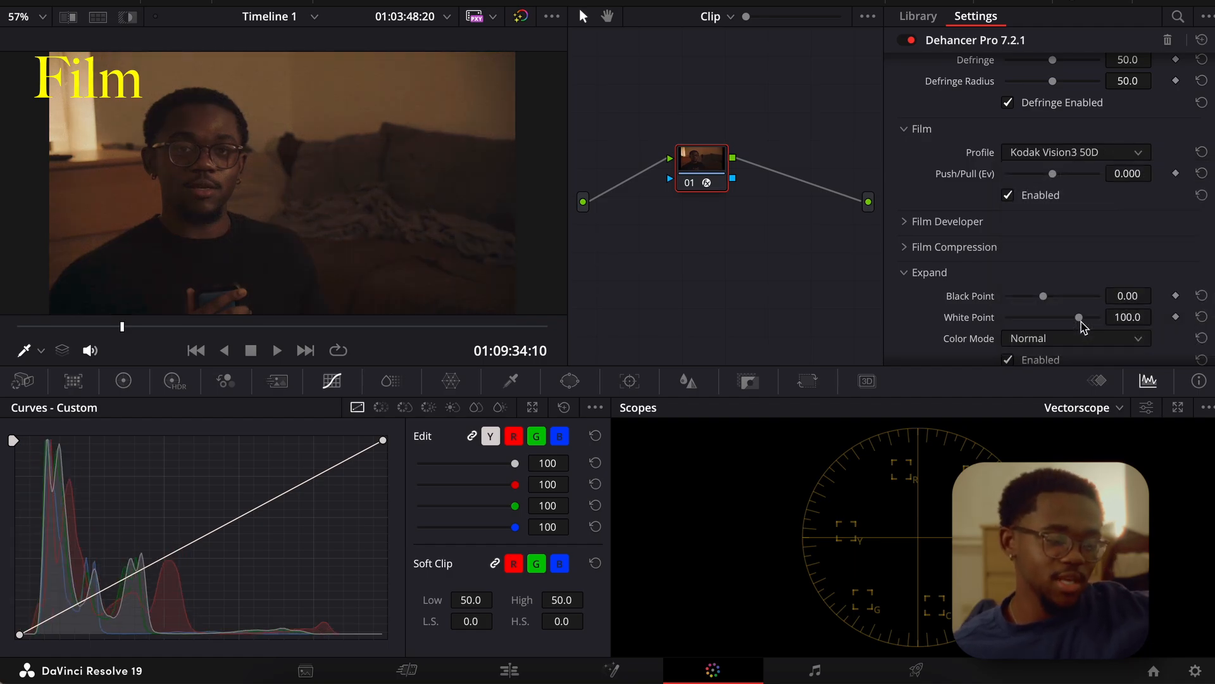
{"action": "left_click", "coordinate": [1076, 157]}
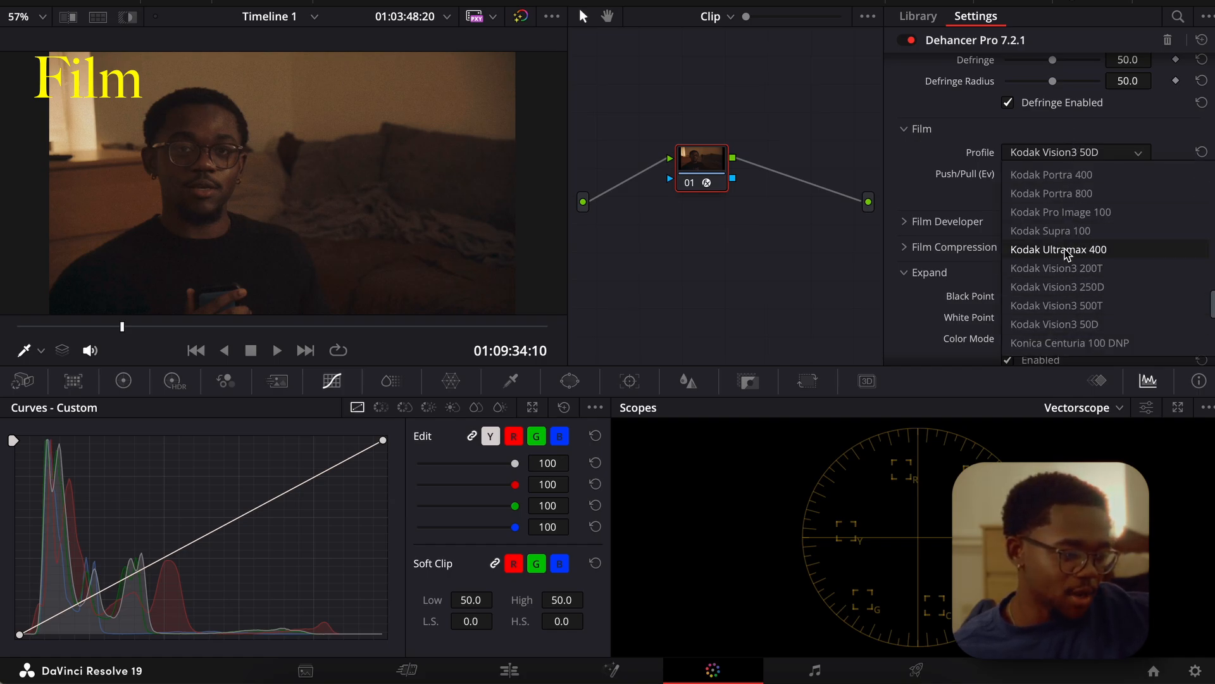
{"action": "left_click", "coordinate": [1063, 215]}
Set the Film profile back to Fujicolor Print (Industrial) 100.
{"action": "left_click", "coordinate": [1066, 153]}
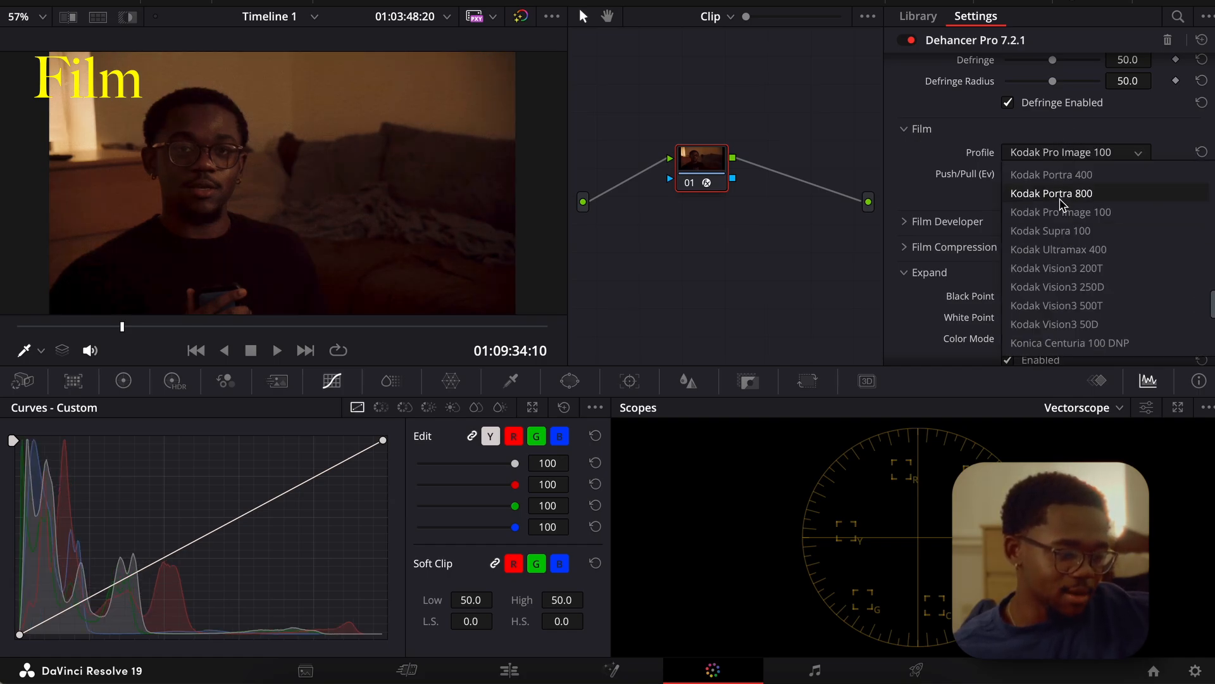
{"action": "scroll", "coordinate": [1061, 246], "scroll_direction": "up", "scroll_amount": 10}
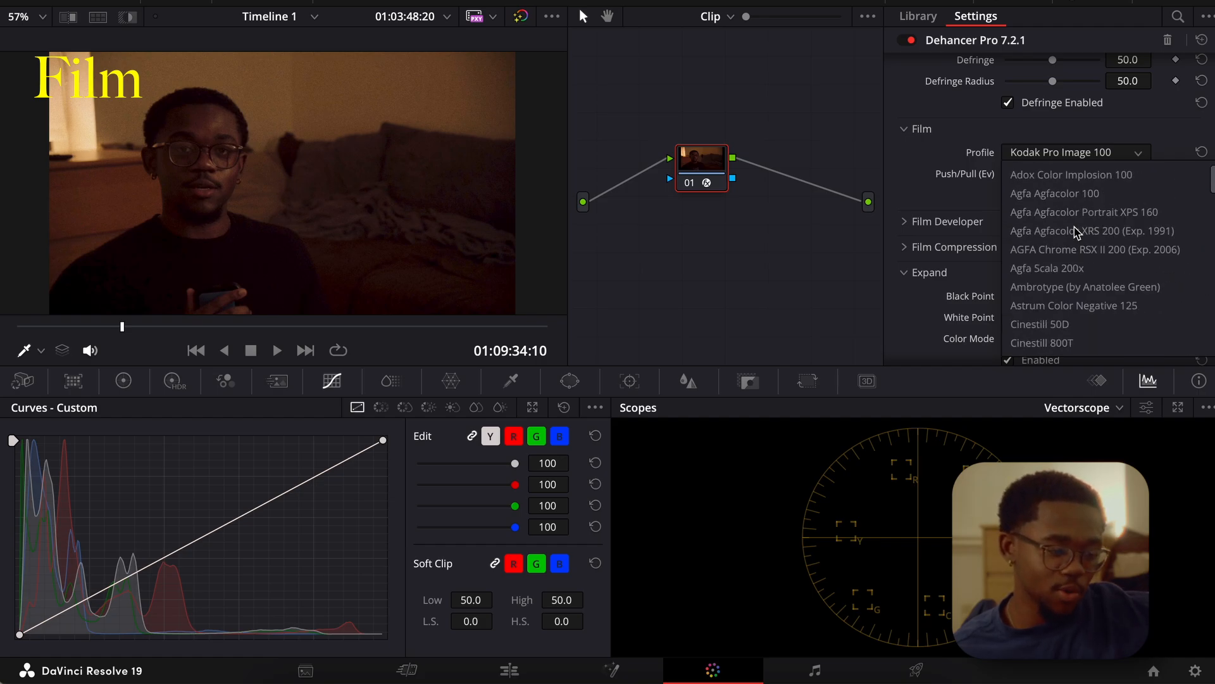
{"action": "scroll", "coordinate": [1076, 233], "scroll_direction": "down", "scroll_amount": 2}
{"action": "scroll", "coordinate": [1076, 231], "scroll_direction": "down", "scroll_amount": 2}
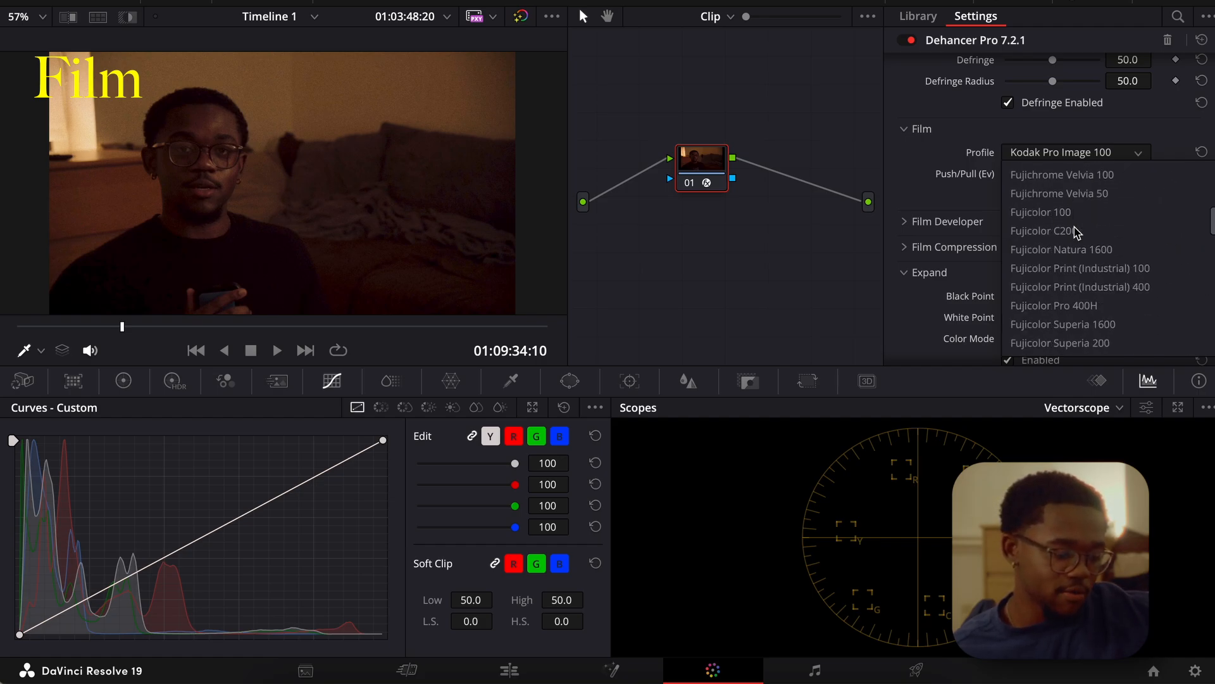
{"action": "left_click", "coordinate": [1095, 271]}
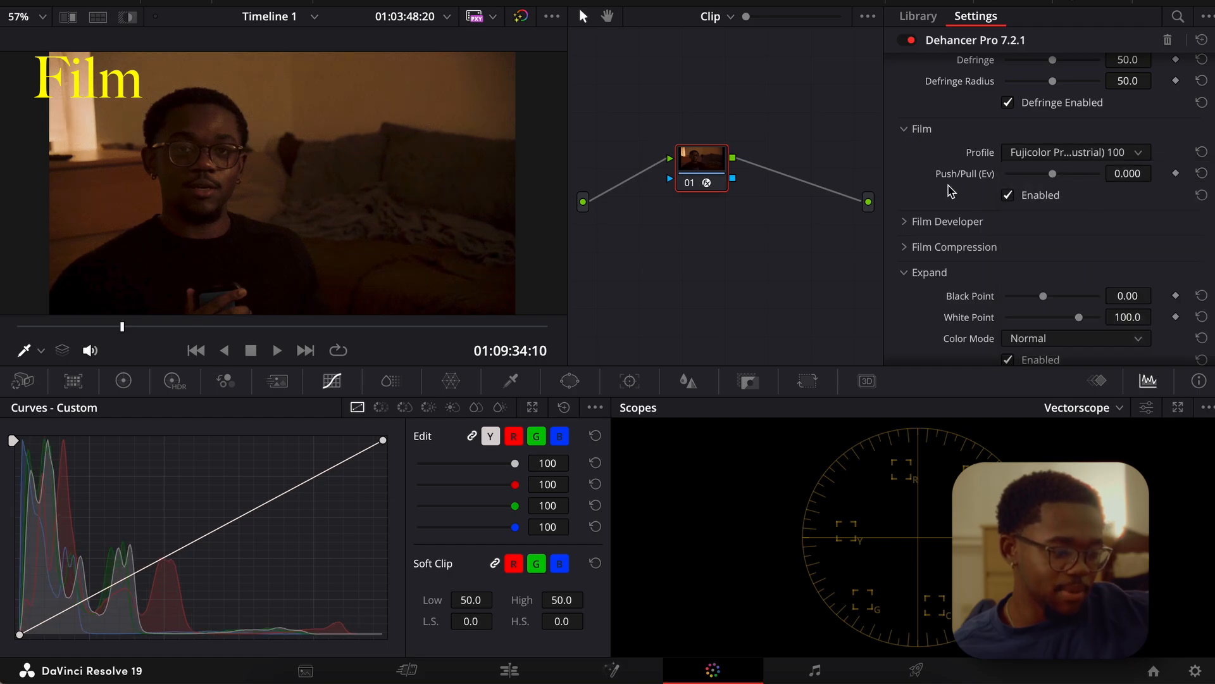
Switch the Film effect off and on twice to compare the clip with and without it.
{"action": "left_click", "coordinate": [1007, 197]}
{"action": "left_click", "coordinate": [1006, 197]}
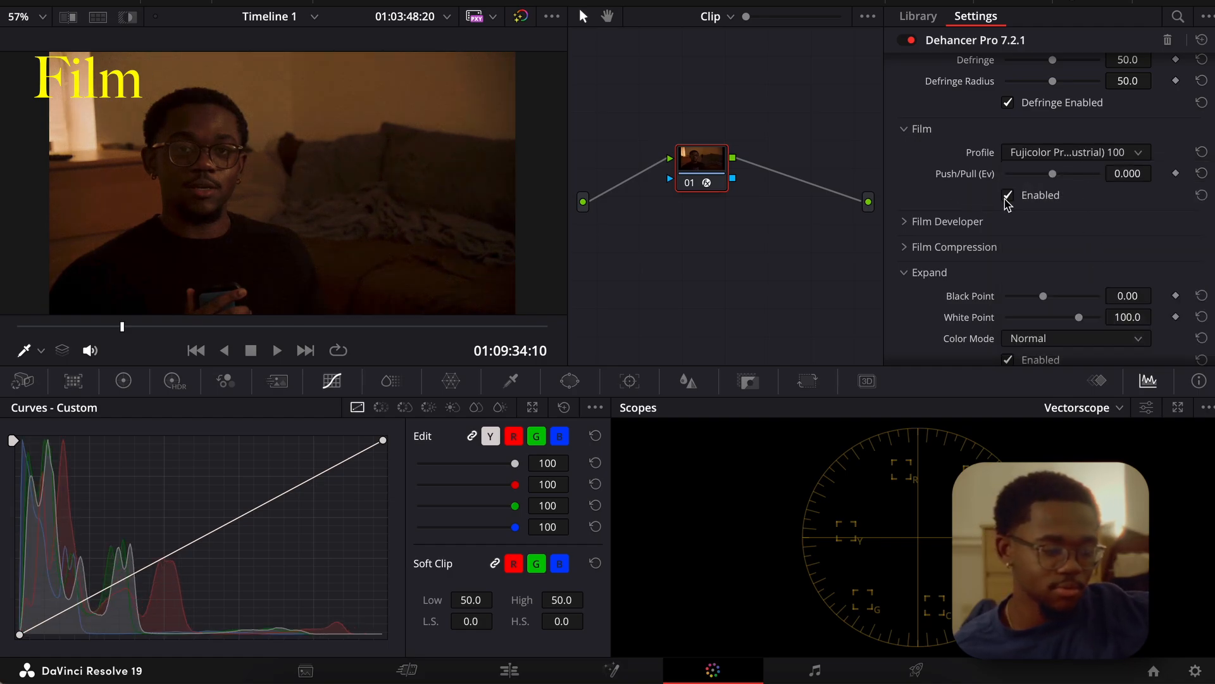
{"action": "left_click", "coordinate": [1006, 197]}
{"action": "left_click", "coordinate": [1006, 198]}
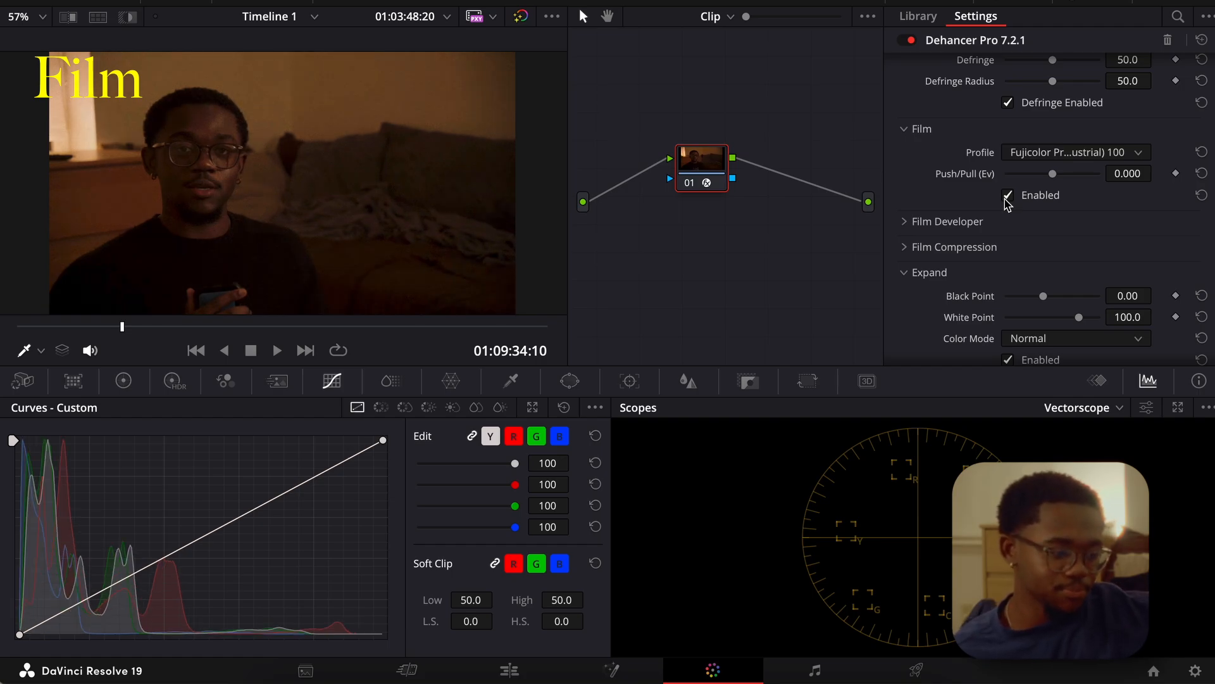
Collapse the Dehancer sections from Input through Bloom.
{"action": "scroll", "coordinate": [929, 155], "scroll_direction": "up", "scroll_amount": 5}
{"action": "left_click", "coordinate": [907, 70]}
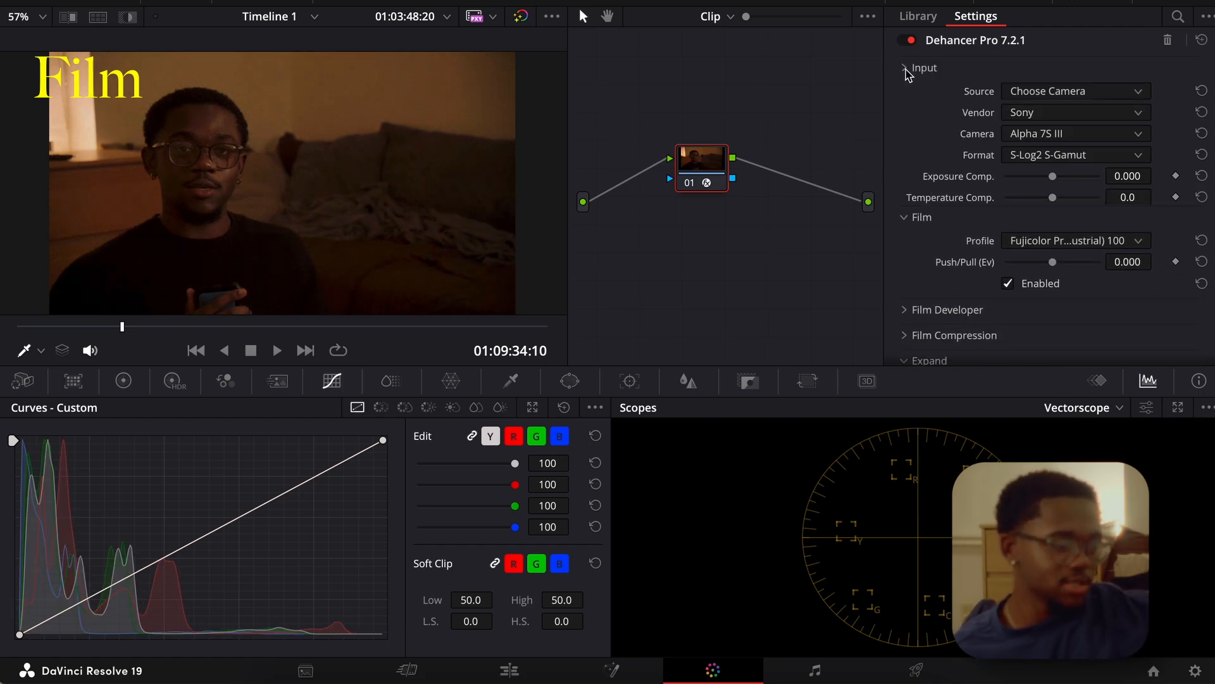
{"action": "left_click", "coordinate": [905, 96]}
{"action": "left_click", "coordinate": [905, 169]}
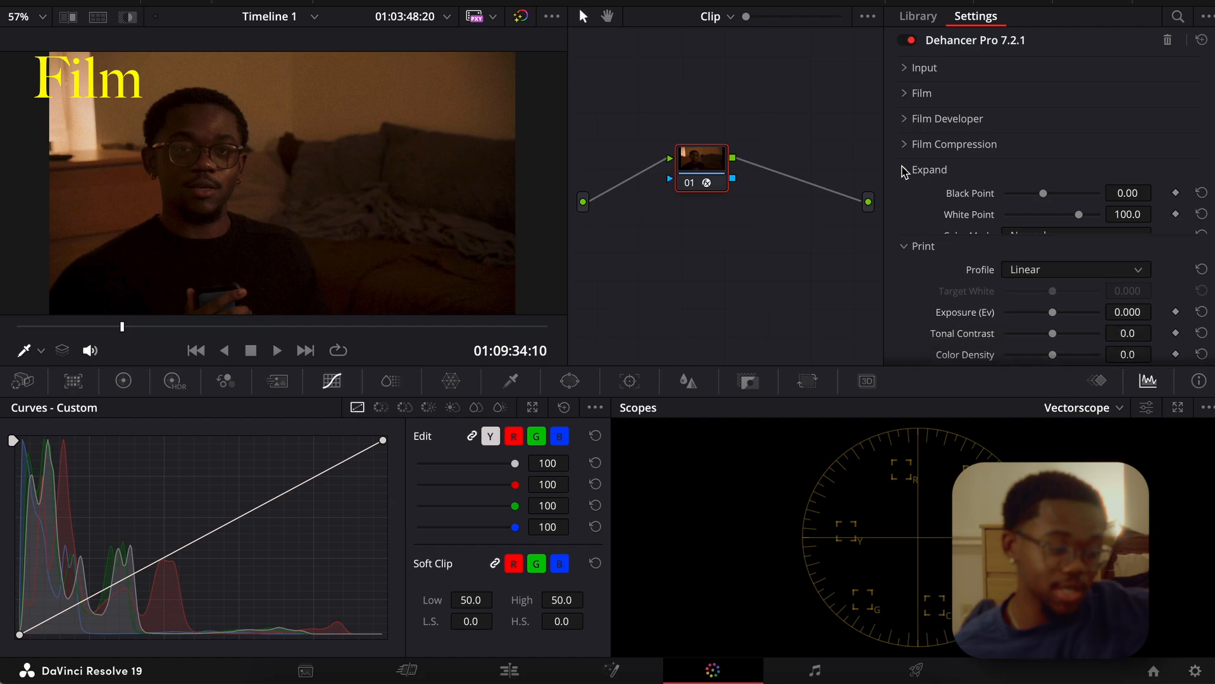
{"action": "left_click", "coordinate": [906, 195]}
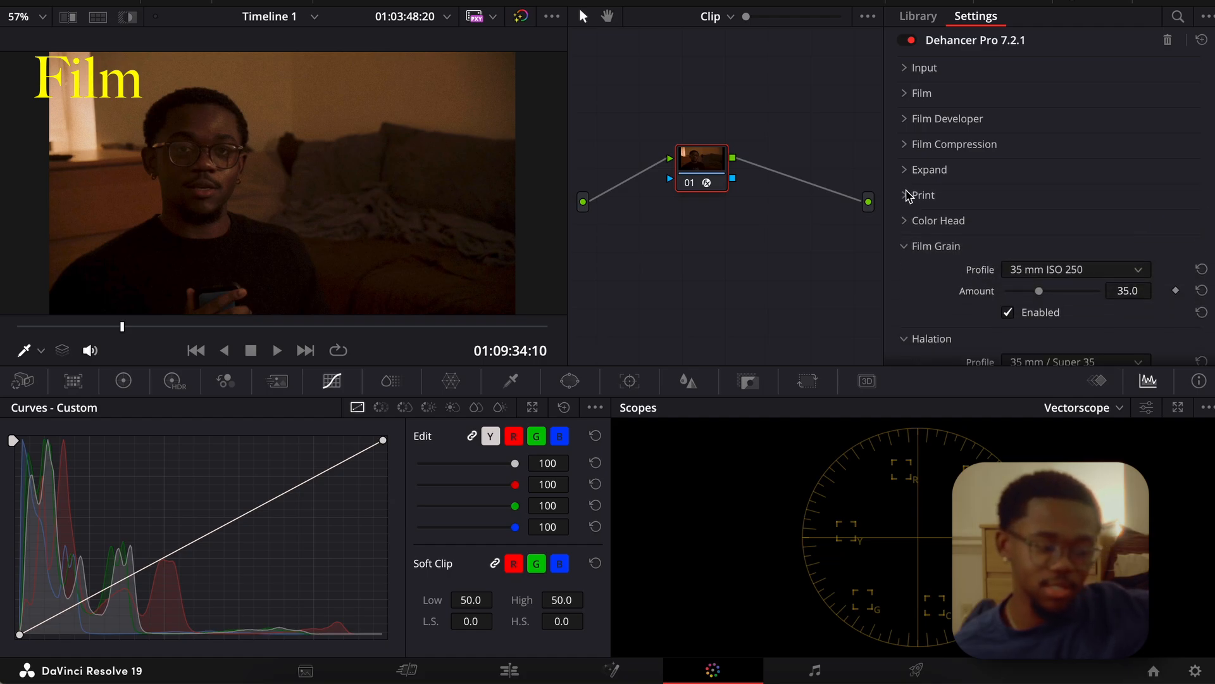
{"action": "left_click", "coordinate": [906, 246]}
{"action": "left_click", "coordinate": [906, 272]}
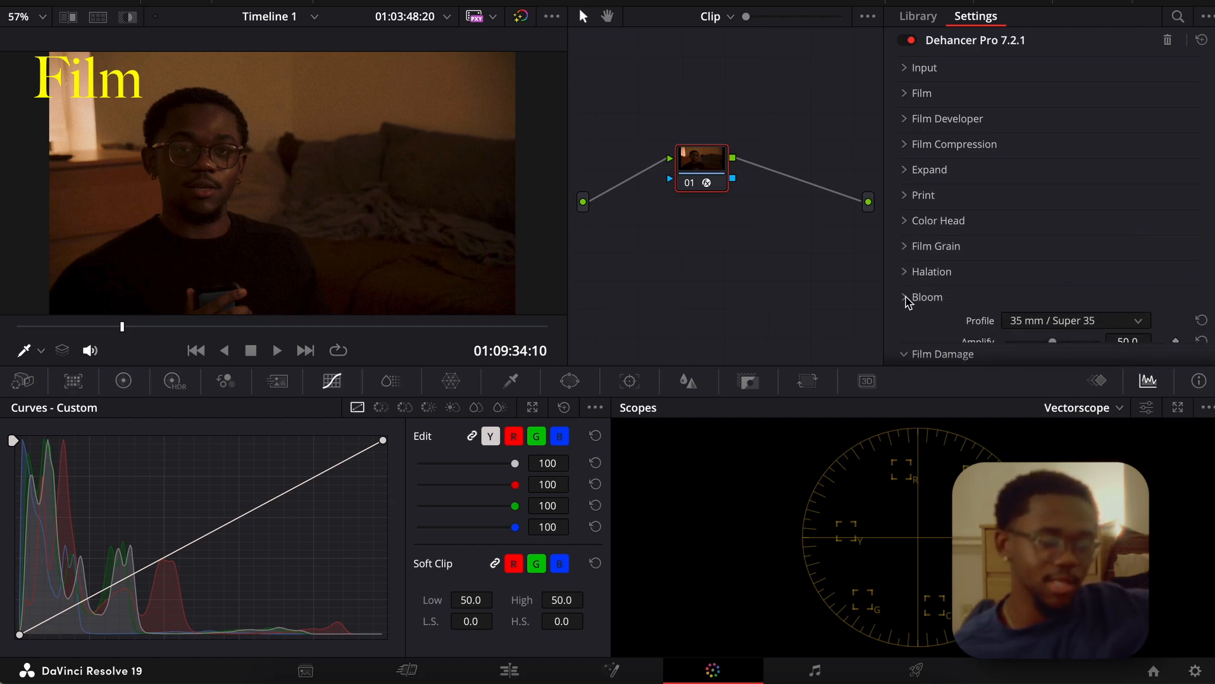
{"action": "left_click", "coordinate": [903, 298]}
Collapse the remaining Dehancer sections from Film Damage through LUT Generator.
{"action": "scroll", "coordinate": [915, 246], "scroll_direction": "down", "scroll_amount": 4}
{"action": "left_click", "coordinate": [906, 204]}
{"action": "left_click", "coordinate": [907, 228]}
{"action": "left_click", "coordinate": [906, 254]}
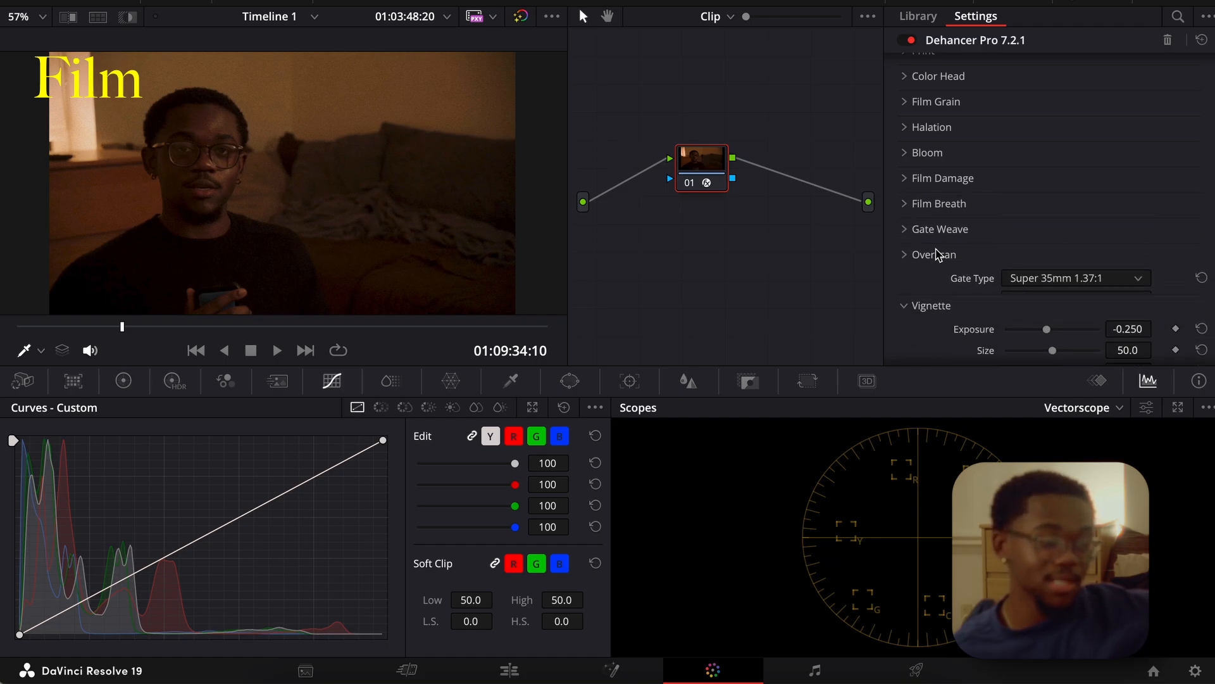
{"action": "scroll", "coordinate": [939, 255], "scroll_direction": "down", "scroll_amount": 2}
{"action": "left_click", "coordinate": [914, 202]}
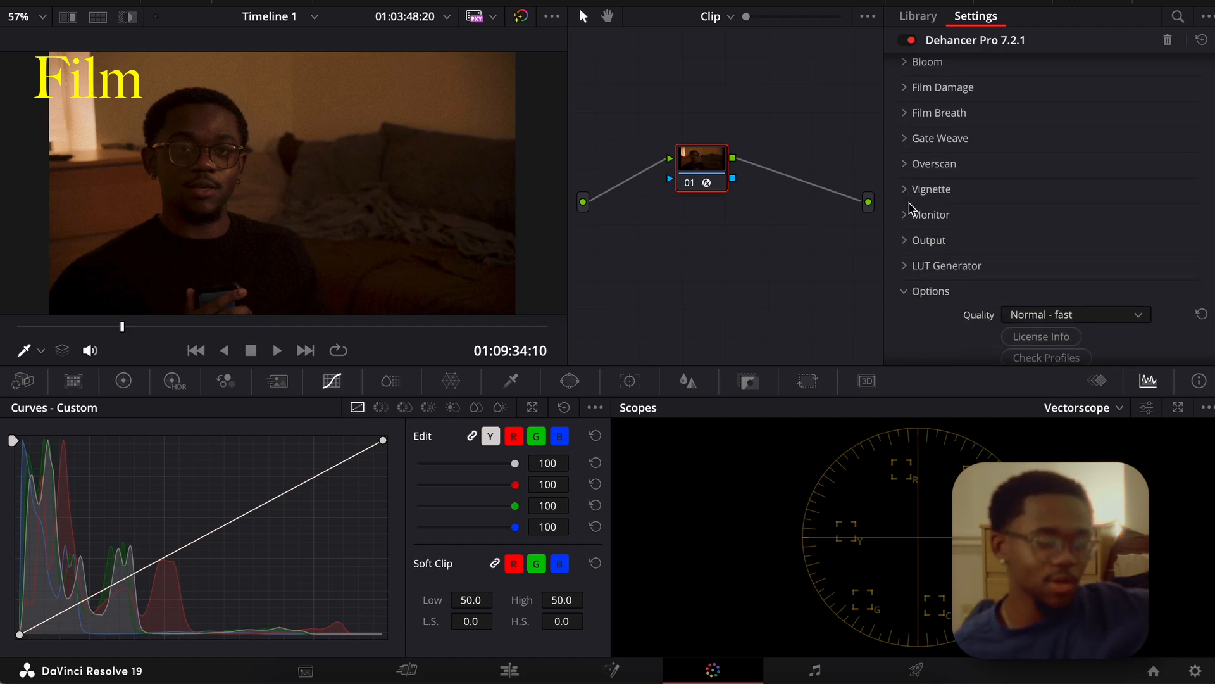
Look over the list of Dehancer sections and view the Film Developer settings.
{"action": "scroll", "coordinate": [911, 226], "scroll_direction": "up", "scroll_amount": 5}
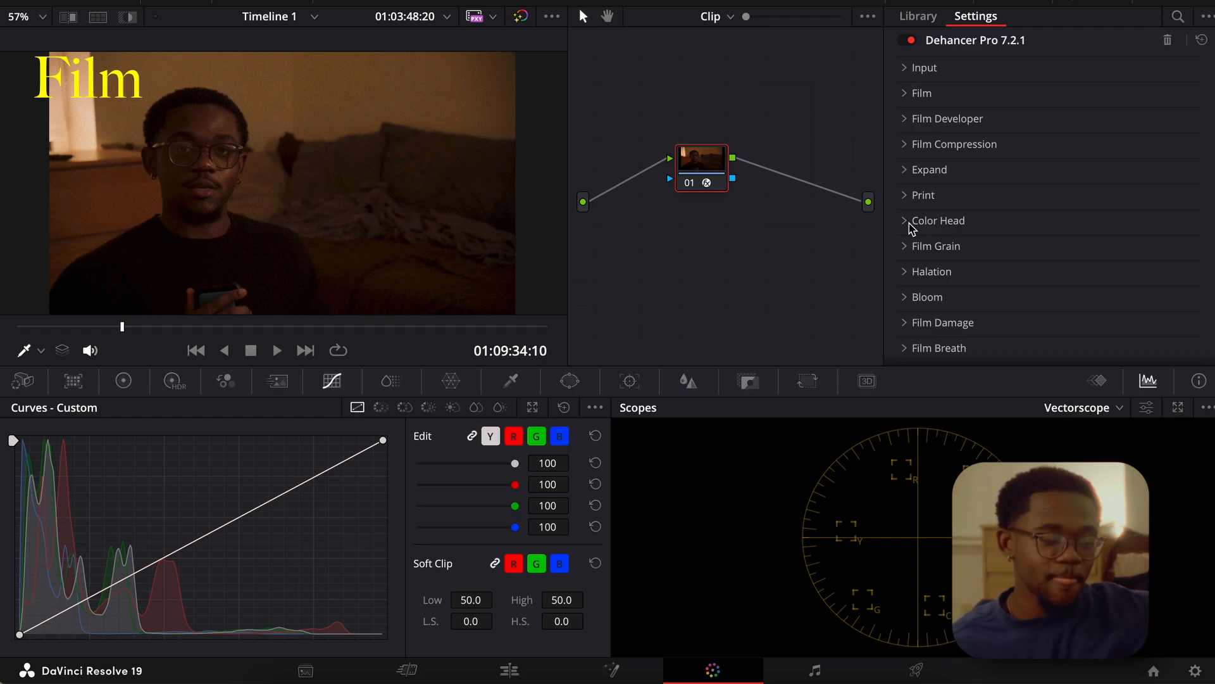
{"action": "scroll", "coordinate": [911, 227], "scroll_direction": "down", "scroll_amount": 10}
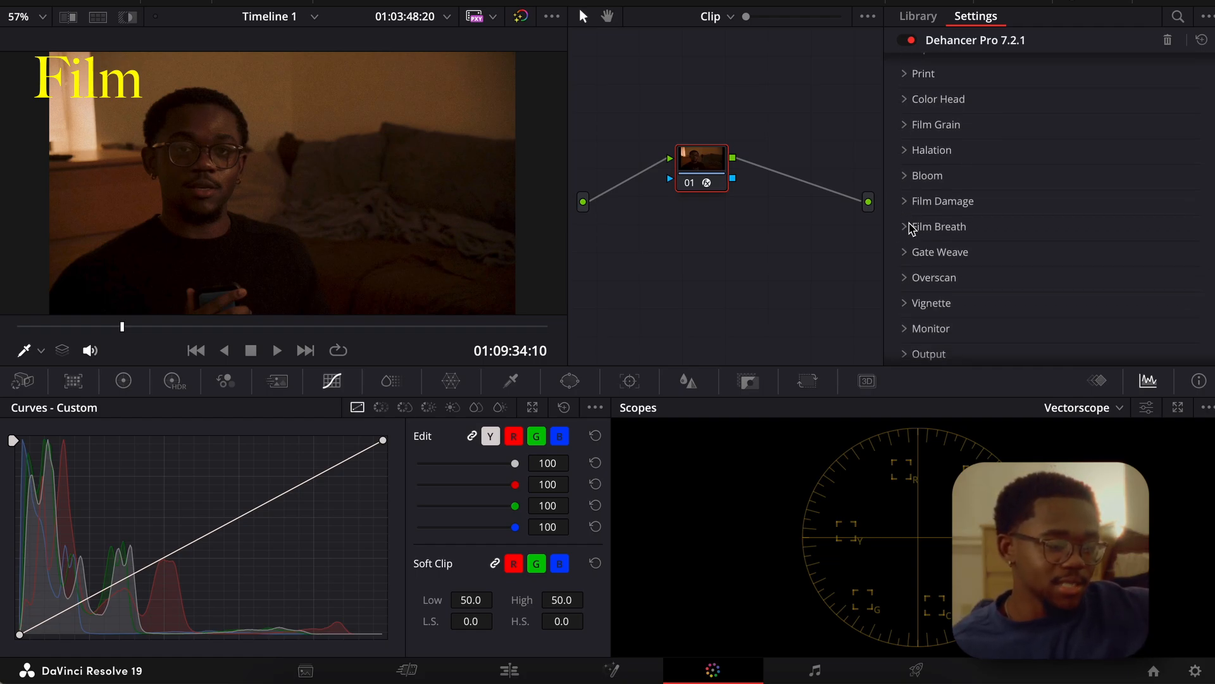
{"action": "scroll", "coordinate": [909, 228], "scroll_direction": "up", "scroll_amount": 10}
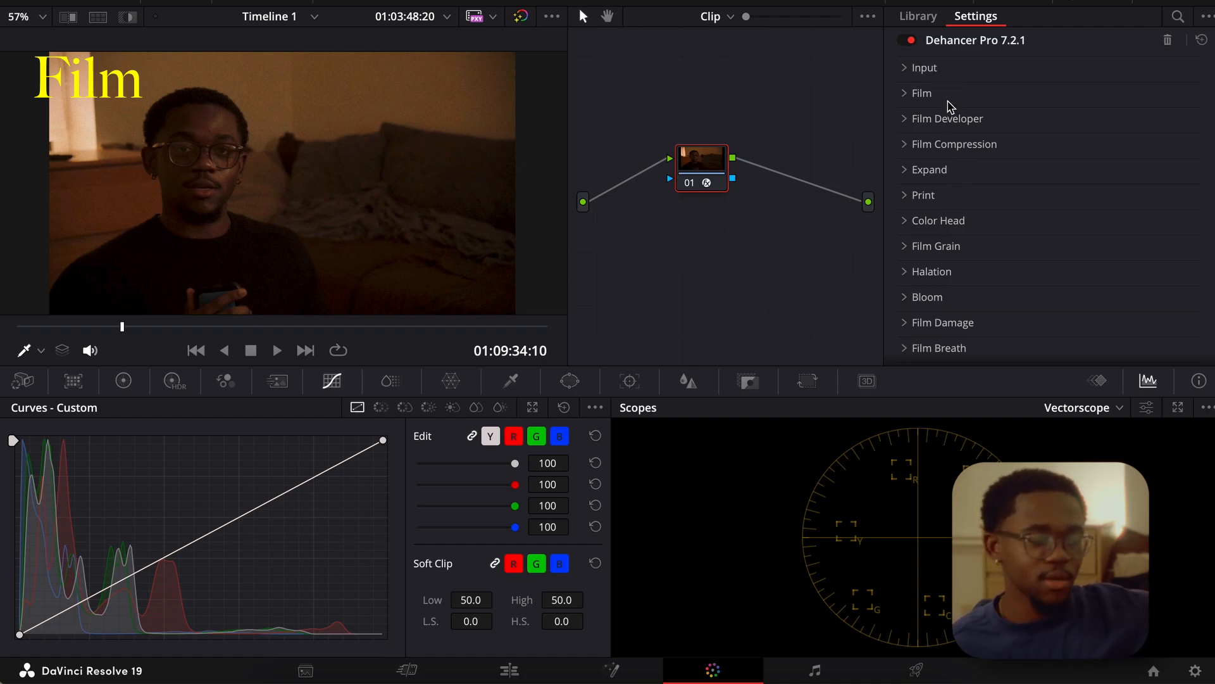
{"action": "left_click", "coordinate": [910, 119]}
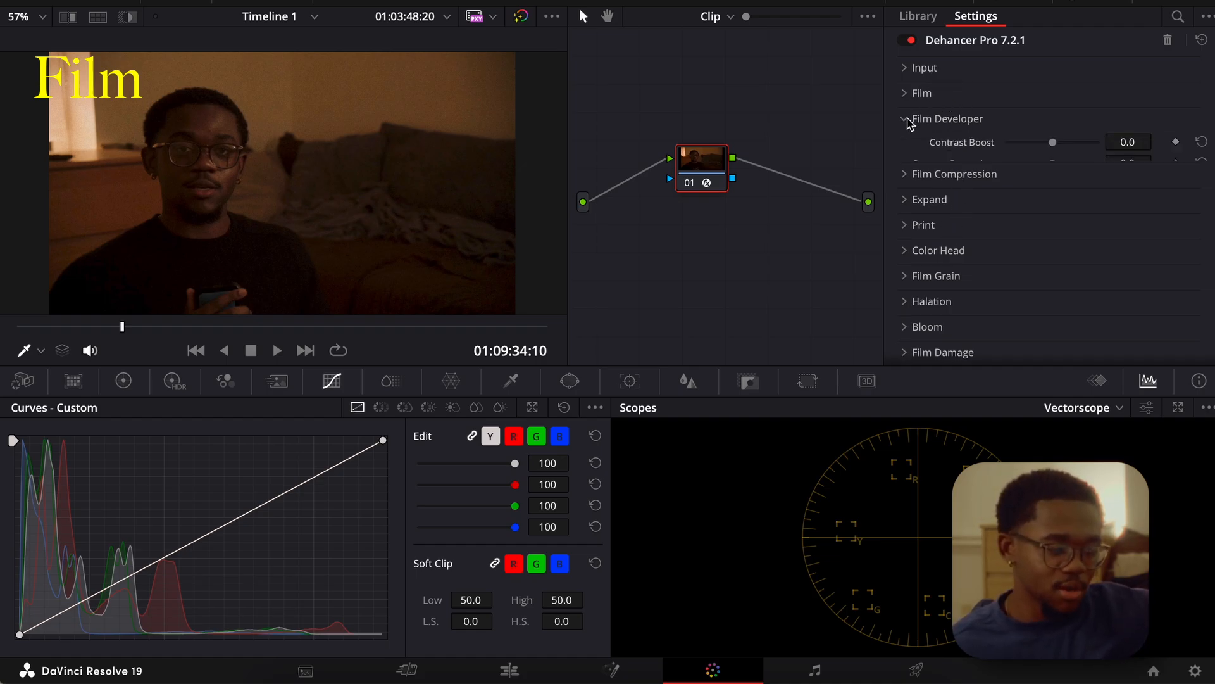
{"action": "left_click", "coordinate": [909, 120]}
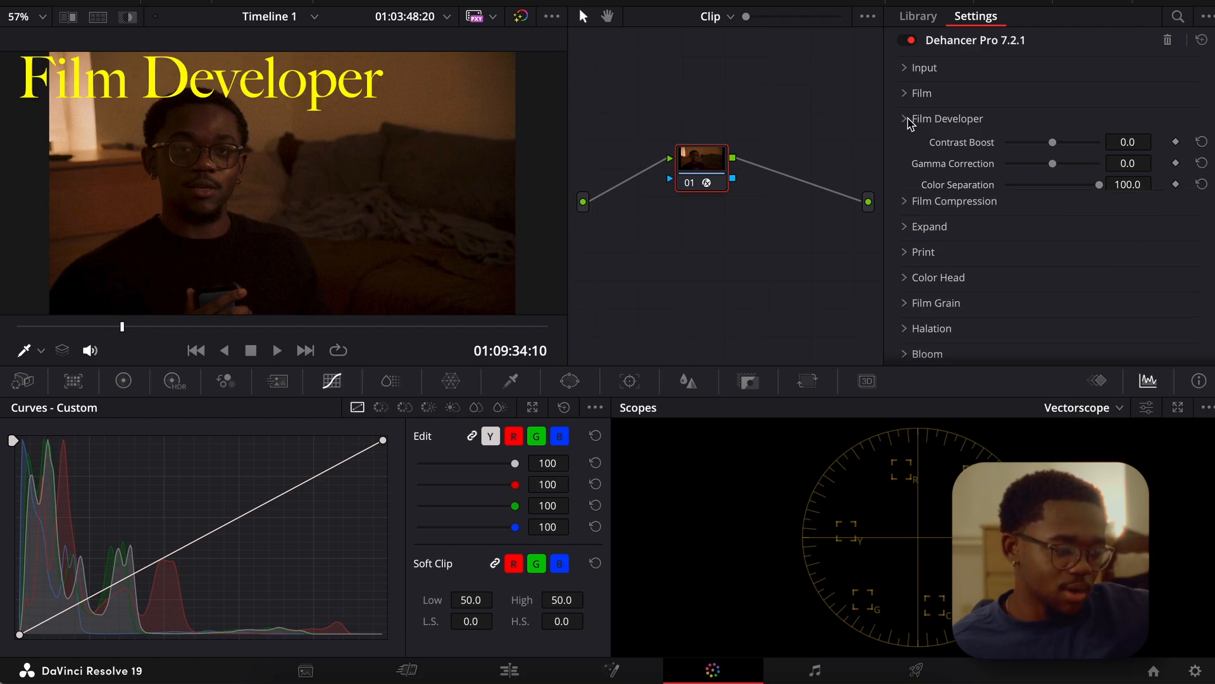
Try the Overscan effect with the Super 35mm 1.37:1 gate, turn it off and collapse its section.
{"action": "scroll", "coordinate": [927, 228], "scroll_direction": "down", "scroll_amount": 5}
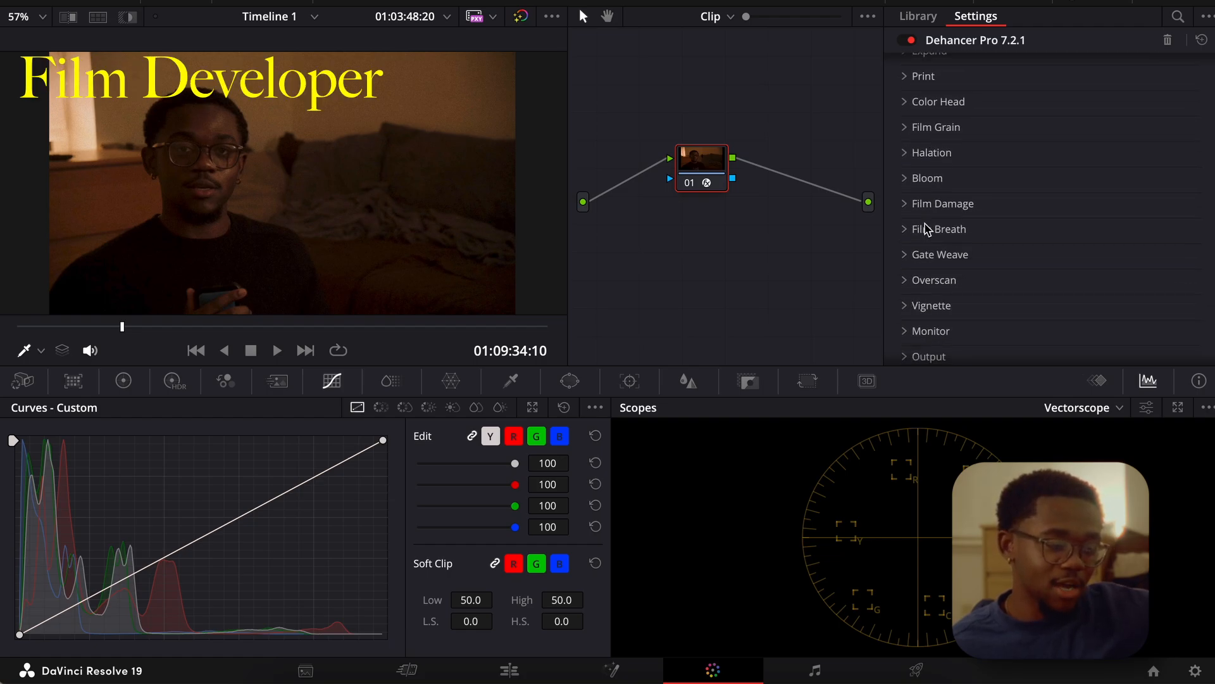
{"action": "left_click", "coordinate": [910, 193]}
{"action": "scroll", "coordinate": [997, 210], "scroll_direction": "down", "scroll_amount": 5}
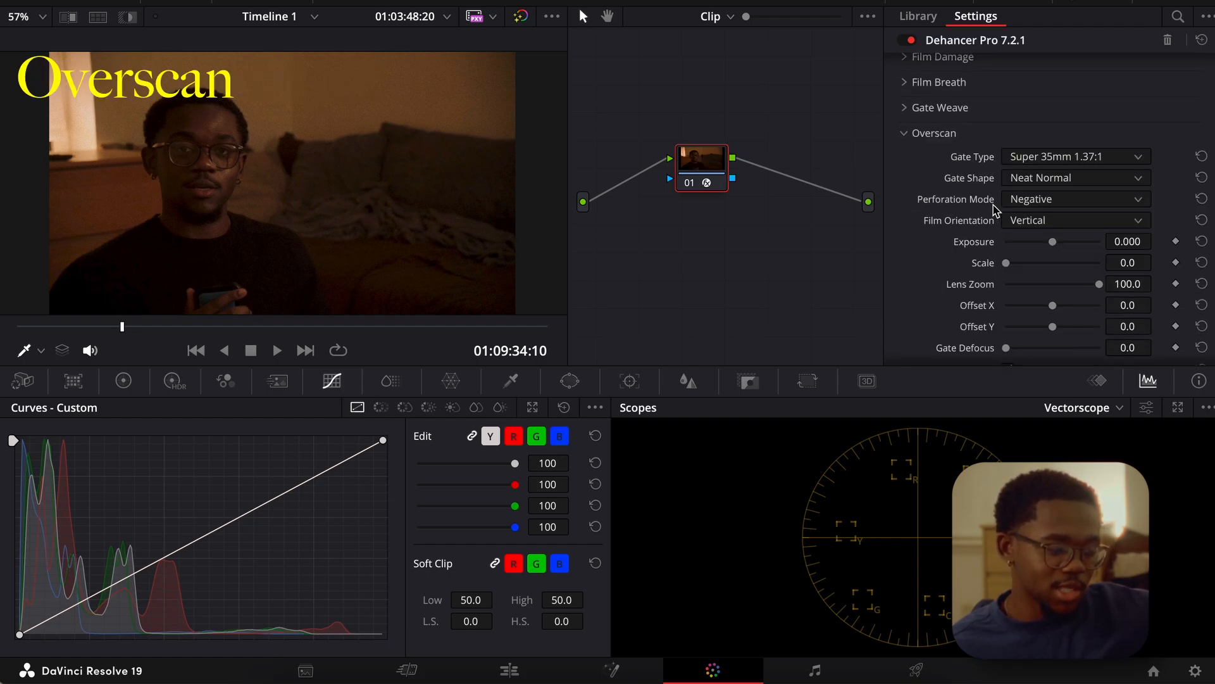
{"action": "left_click", "coordinate": [1007, 270]}
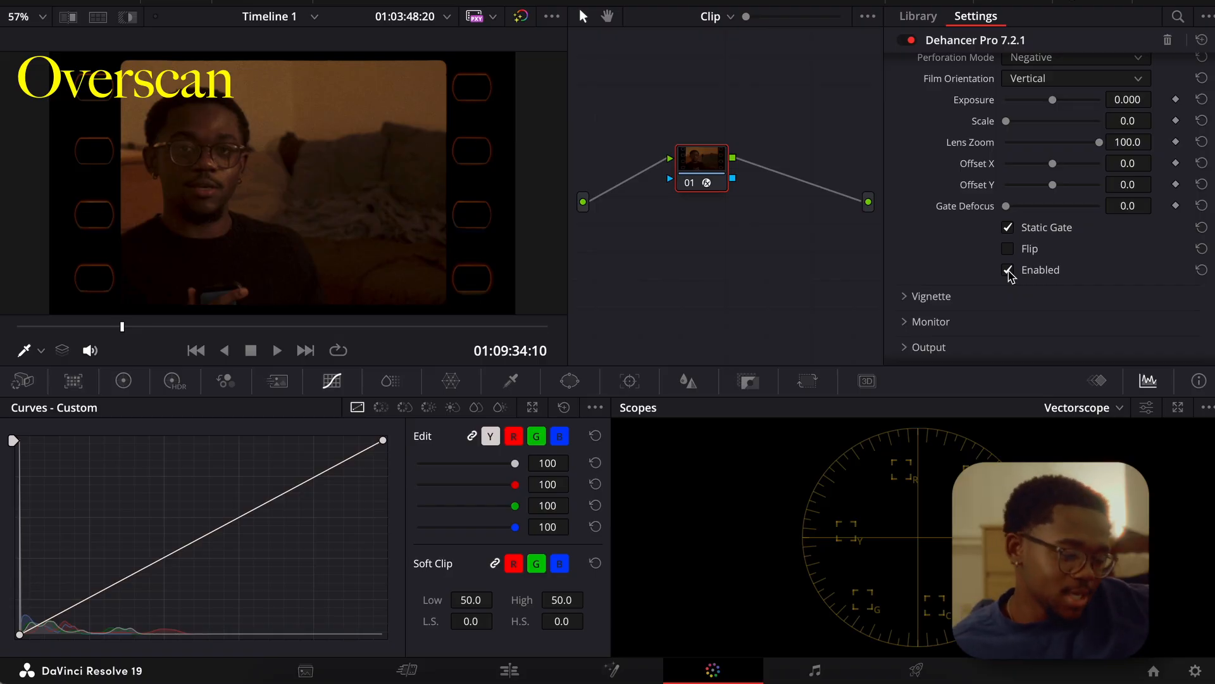
{"action": "scroll", "coordinate": [989, 253], "scroll_direction": "up", "scroll_amount": 4}
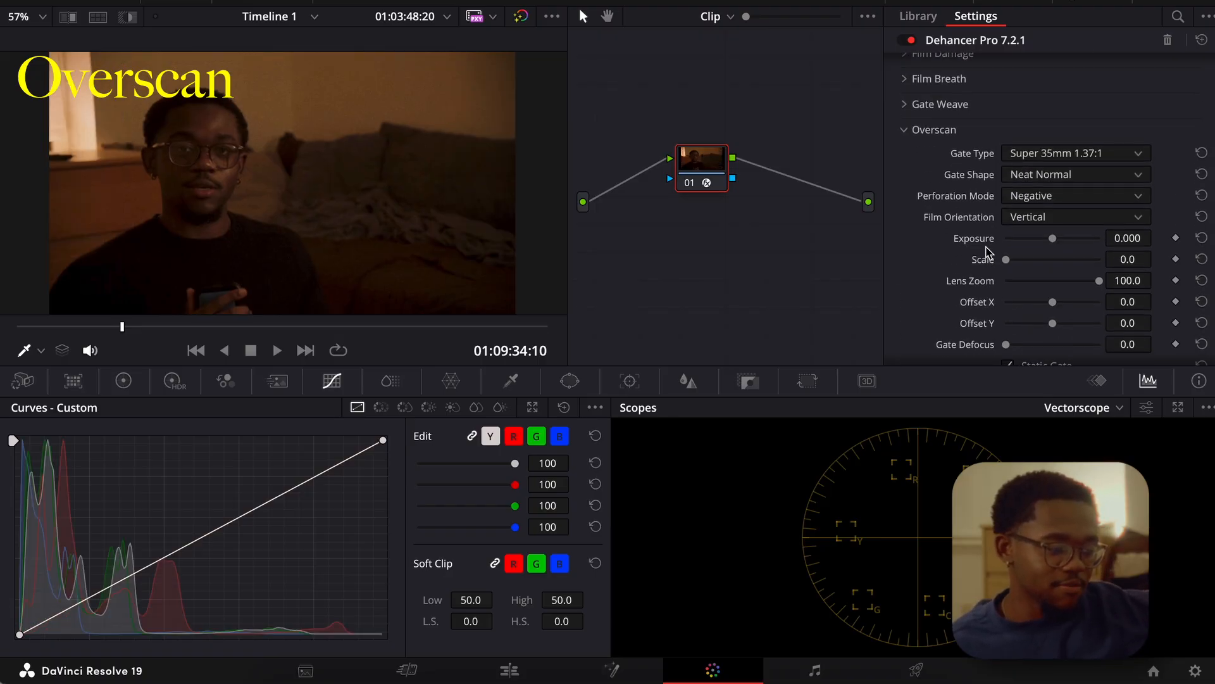
{"action": "left_click", "coordinate": [907, 136]}
Try the Gate Weave effect with the 35 mm / Super 35 profile and collapse its section.
{"action": "left_click", "coordinate": [916, 111]}
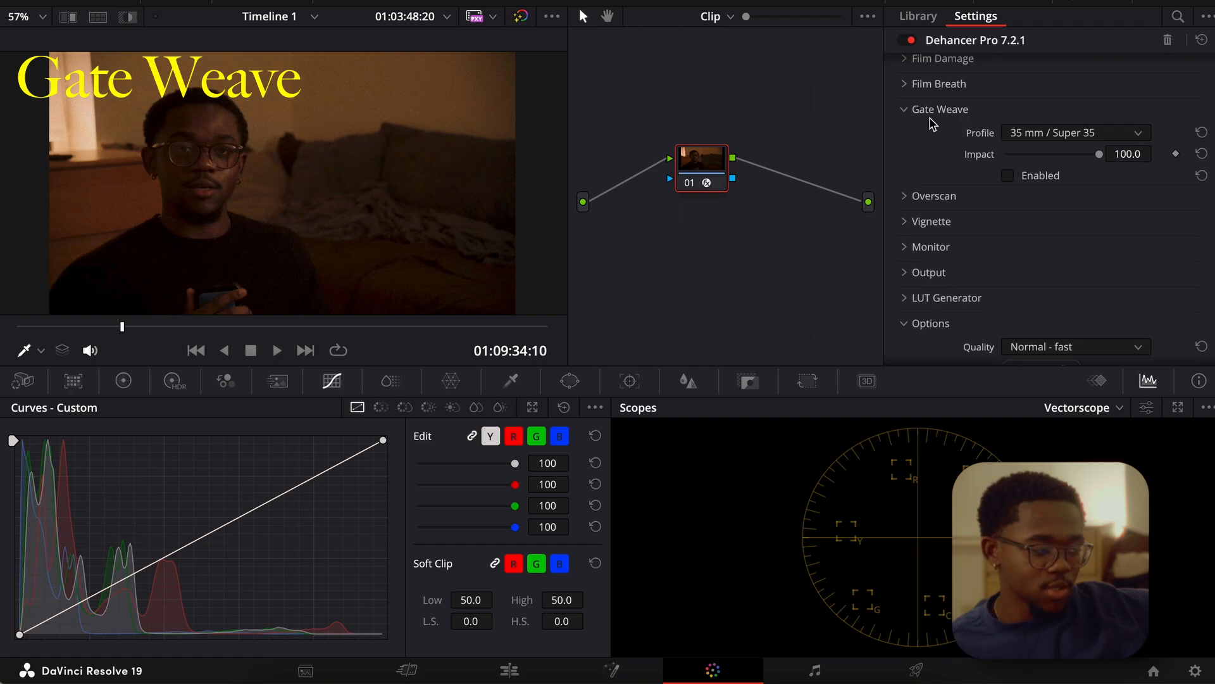
{"action": "left_click", "coordinate": [1011, 180]}
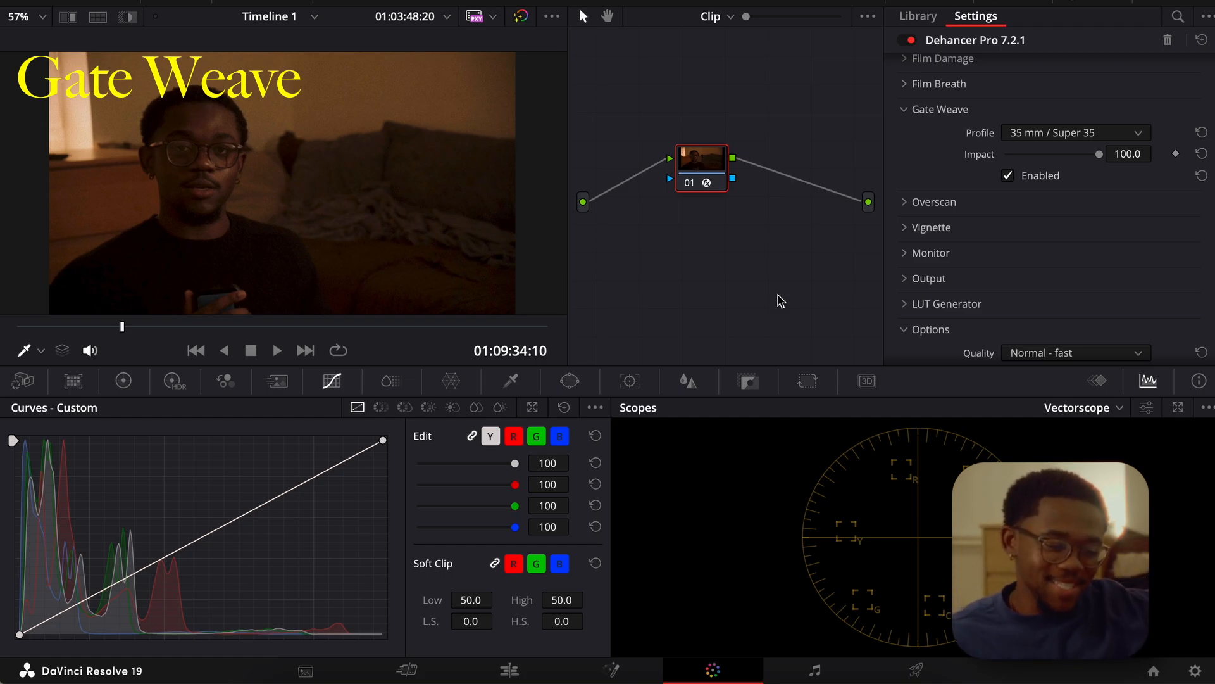
{"action": "scroll", "coordinate": [933, 259], "scroll_direction": "up", "scroll_amount": 3}
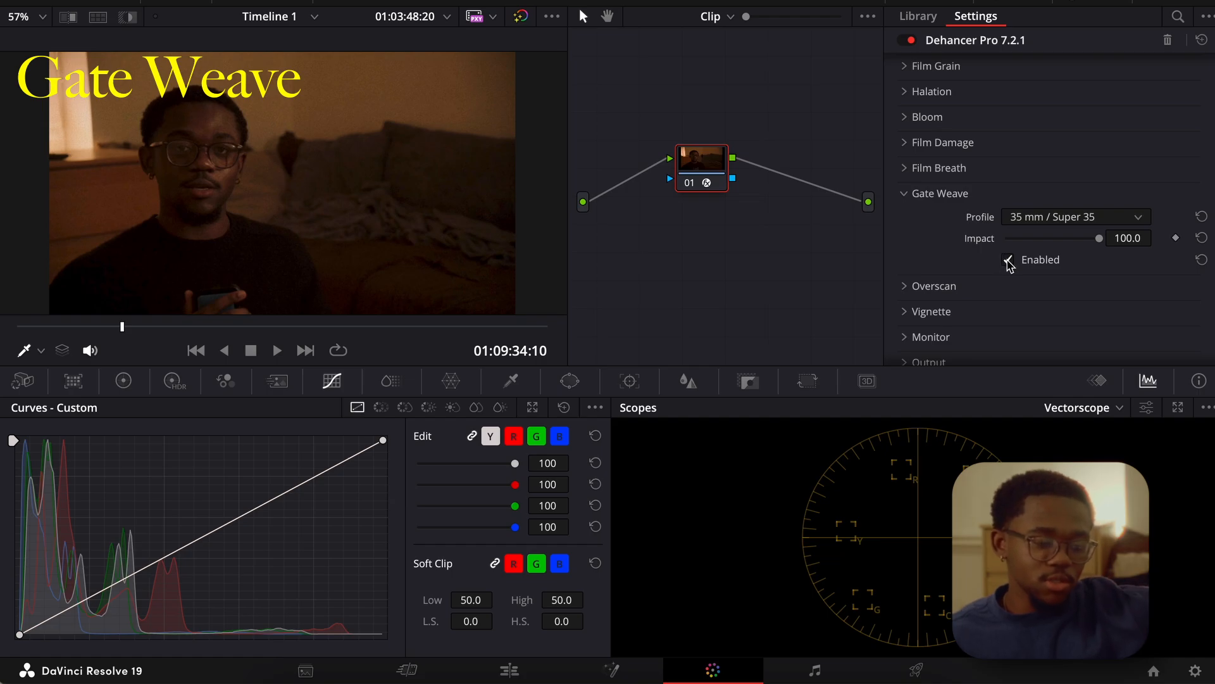
{"action": "left_click", "coordinate": [910, 198]}
Try lowering Color Separation in the Film Developer settings, and undo the change.
{"action": "scroll", "coordinate": [909, 197], "scroll_direction": "up", "scroll_amount": 10}
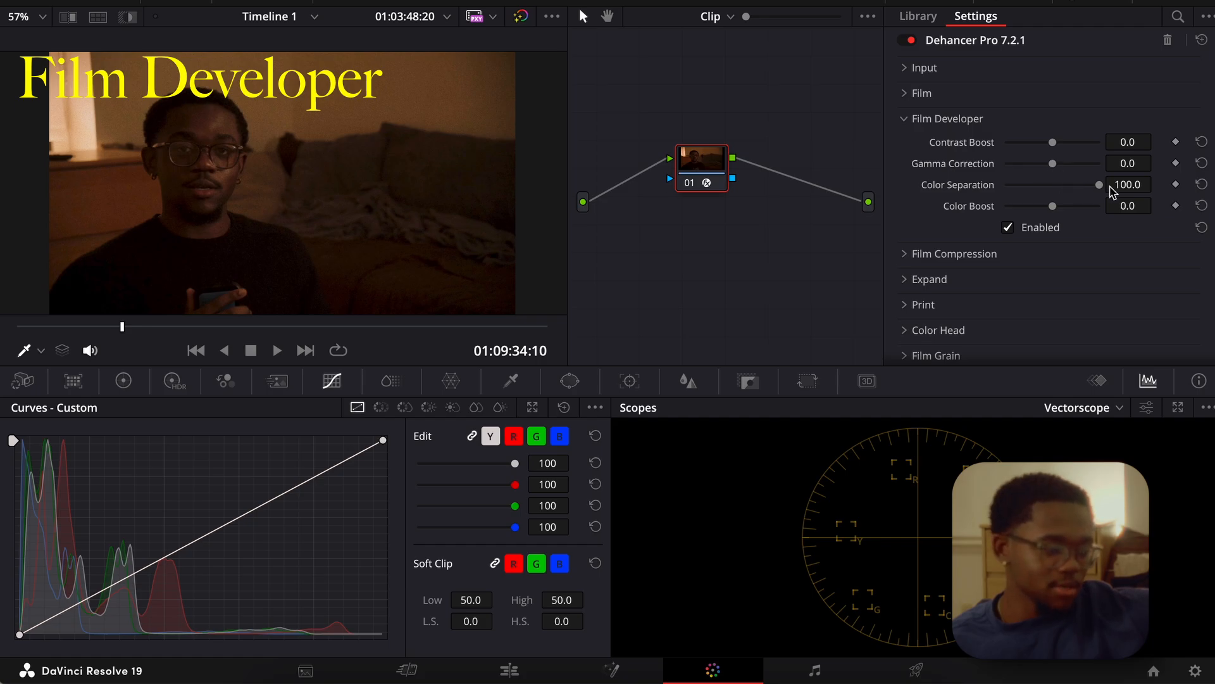
{"action": "left_click_drag", "start_coordinate": [1099, 184], "coordinate": [854, 209]}
{"action": "key", "text": "ctrl+z"}
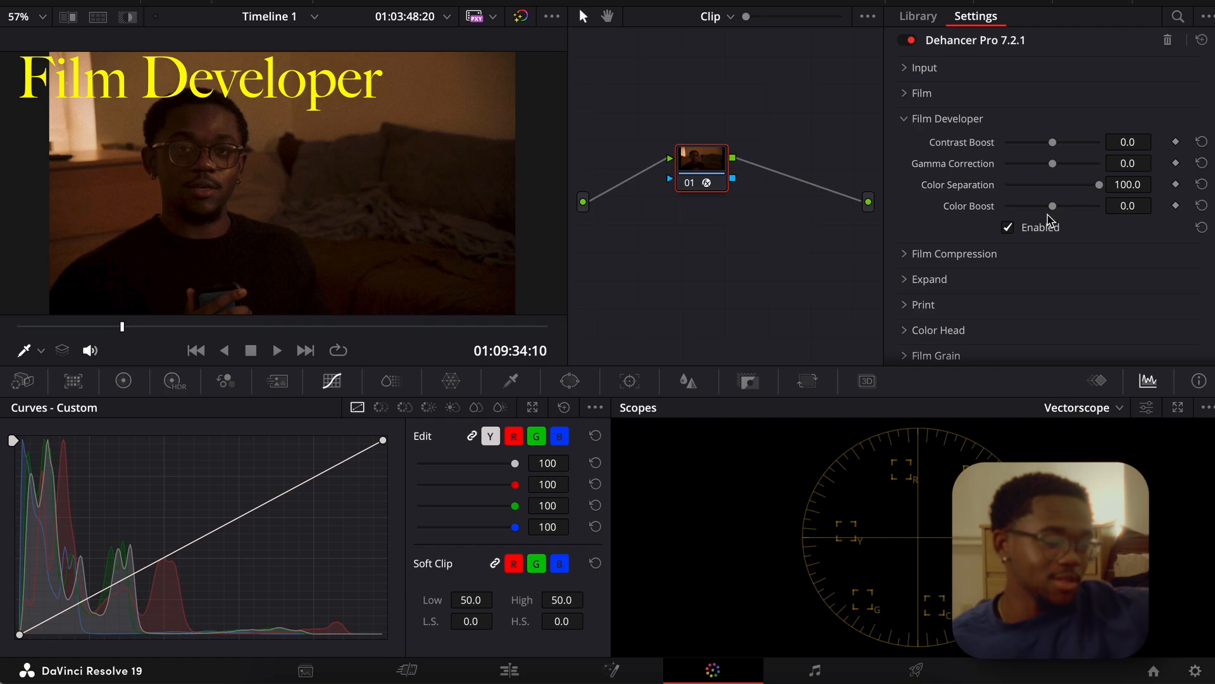
Raise the Film Developer Color Boost to about 12.7.
{"action": "mouse_move", "coordinate": [1052, 206]}
{"action": "left_mouse_down"}
{"action": "mouse_move", "coordinate": [1018, 206]}
{"action": "mouse_move", "coordinate": [1058, 209]}
{"action": "left_mouse_up"}
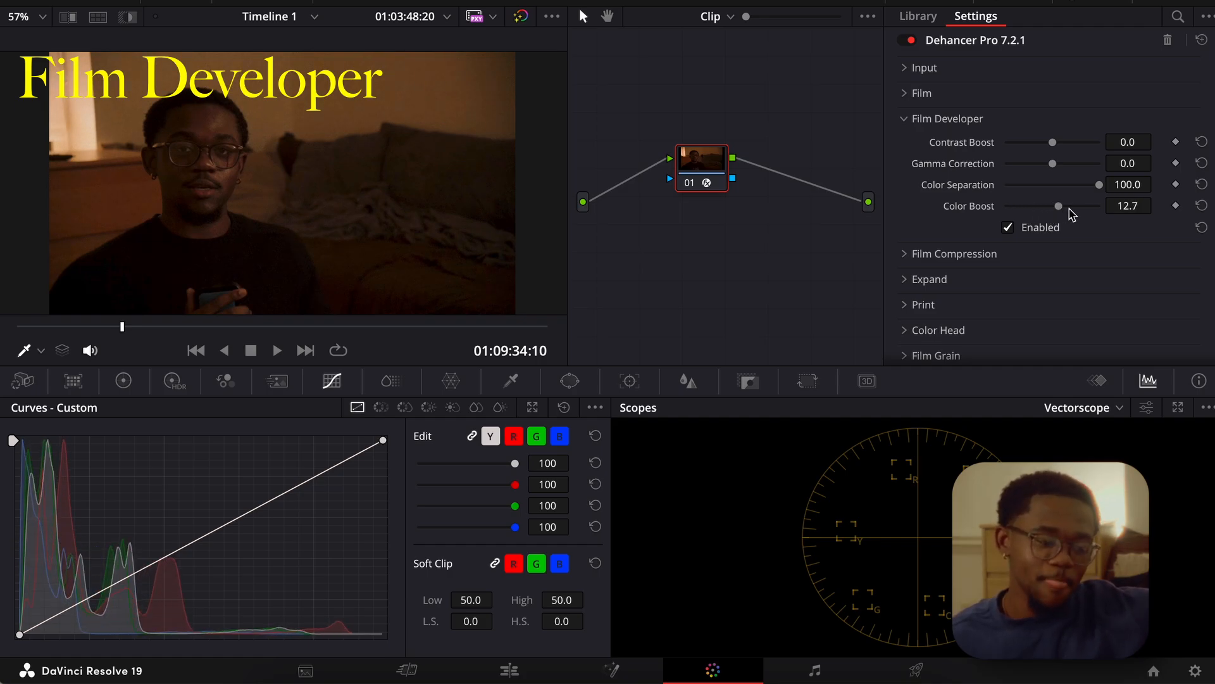
Set the Film Developer Color Boost back to 0.
{"action": "double_click", "coordinate": [1128, 206]}
{"action": "type", "text": "0"}
{"action": "key", "text": "Return"}
Open the Expand section and examine its Black Point, White Point and Color Mode controls.
{"action": "scroll", "coordinate": [952, 172], "scroll_direction": "down", "scroll_amount": 1}
{"action": "left_click", "coordinate": [910, 275]}
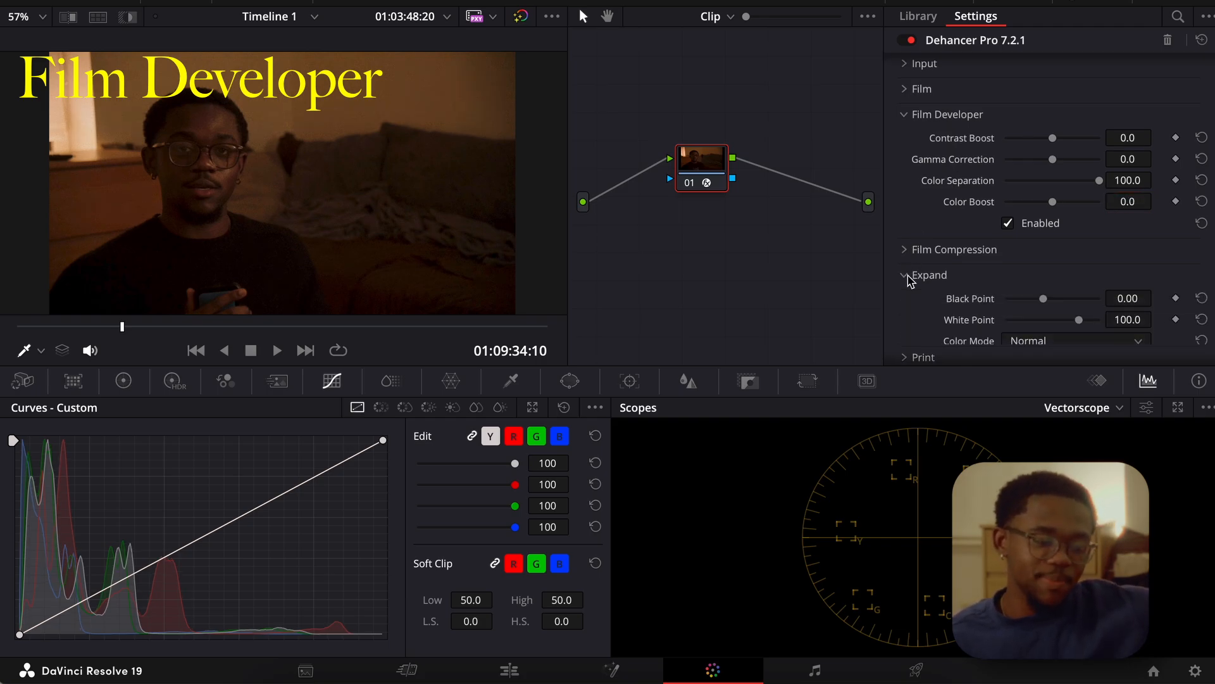
{"action": "scroll", "coordinate": [996, 240], "scroll_direction": "down", "scroll_amount": 4}
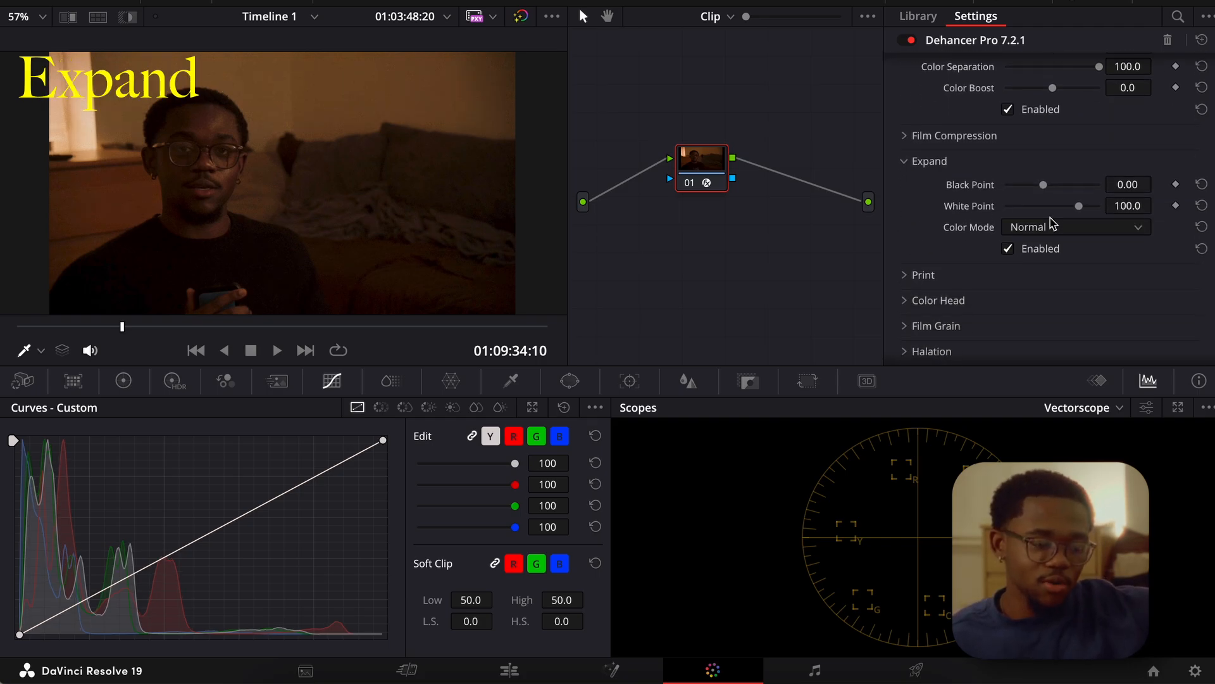
{"action": "left_click", "coordinate": [1060, 232]}
{"action": "left_click", "coordinate": [1058, 233]}
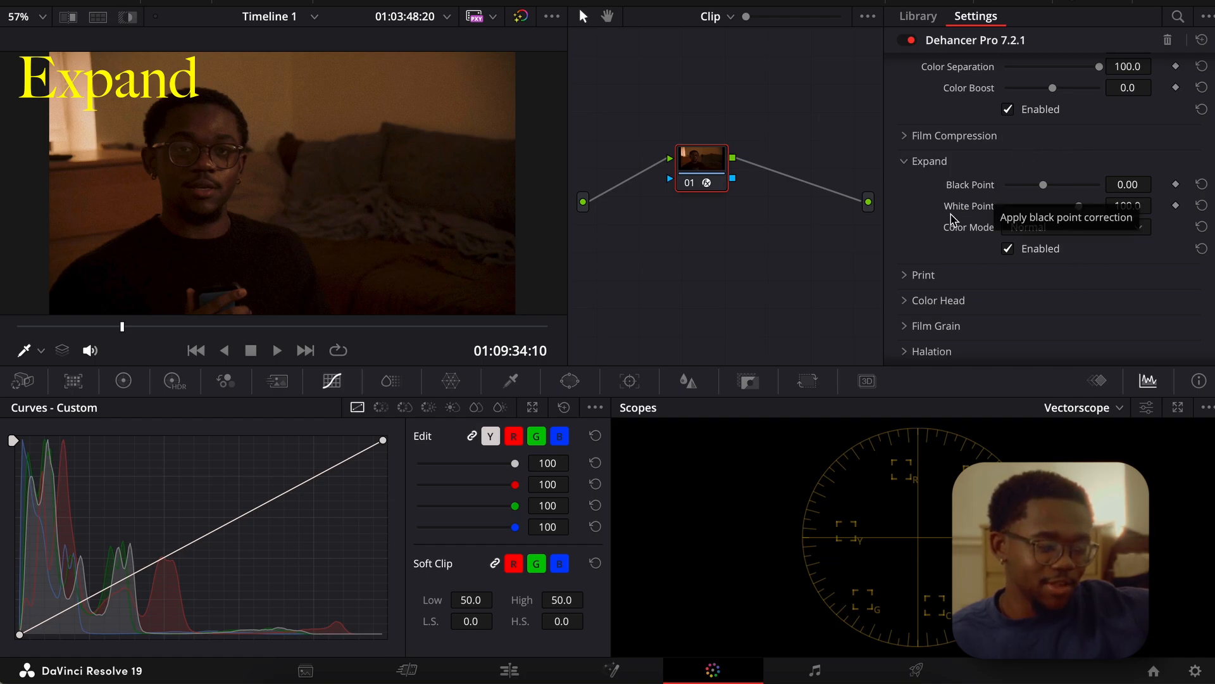
Open the Print section of the plugin and bring all of its settings into view.
{"action": "scroll", "coordinate": [978, 228], "scroll_direction": "down", "scroll_amount": 3}
{"action": "left_click", "coordinate": [913, 189]}
{"action": "scroll", "coordinate": [912, 189], "scroll_direction": "down", "scroll_amount": 2}
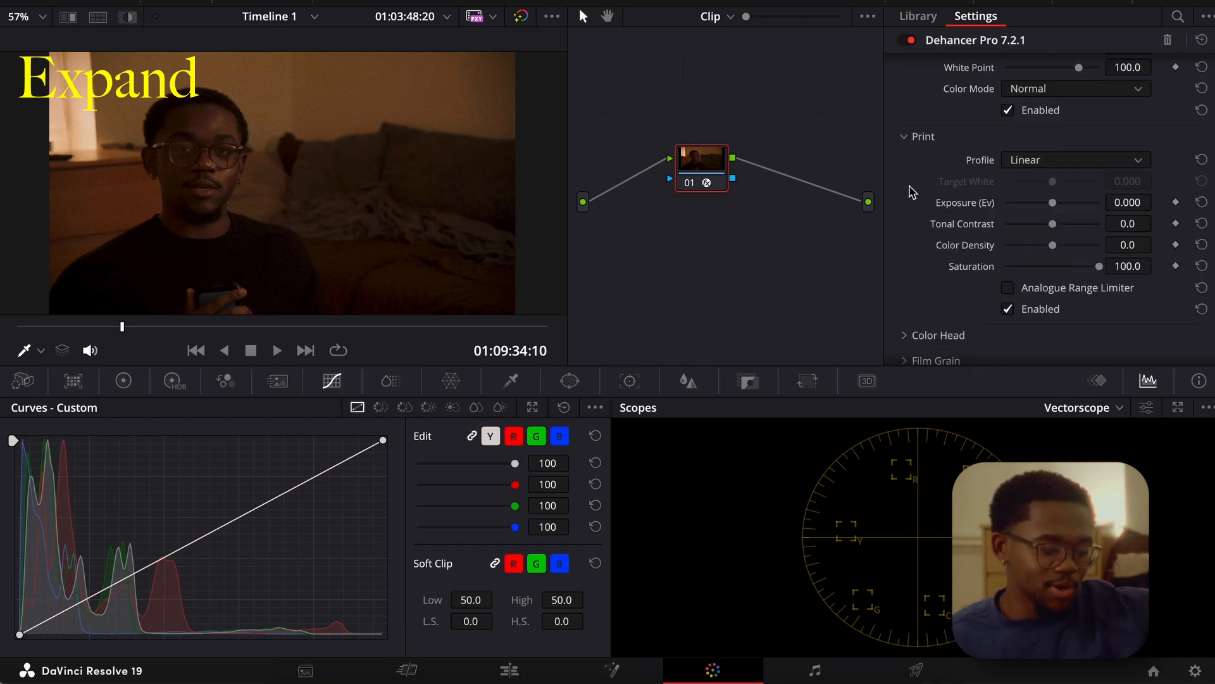
Try the Cineon Film Log, Fujifilm 3513, Kodak 2383 and Kodak Endura Glossy print profiles, and return the profile to Linear.
{"action": "left_click", "coordinate": [1030, 166]}
{"action": "left_click", "coordinate": [1038, 201]}
{"action": "left_click", "coordinate": [1039, 165]}
{"action": "left_click", "coordinate": [1041, 219]}
{"action": "left_click", "coordinate": [1041, 165]}
{"action": "left_click", "coordinate": [1045, 238]}
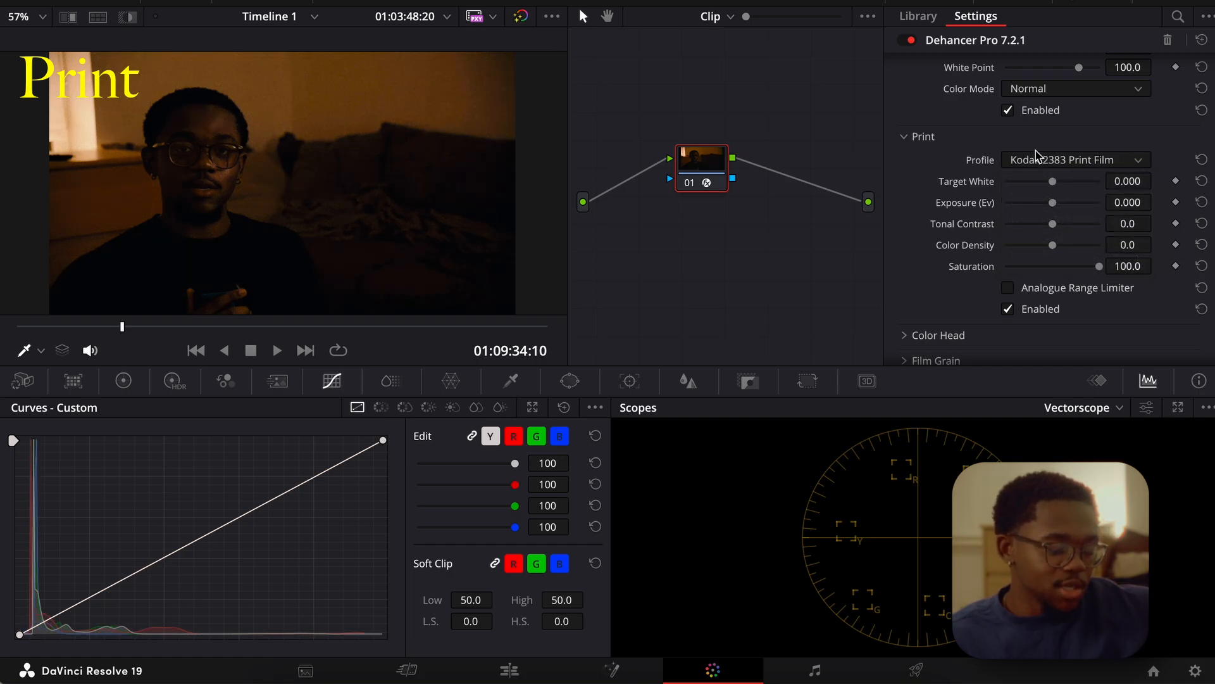
{"action": "left_click", "coordinate": [1038, 158]}
{"action": "left_click", "coordinate": [1042, 256]}
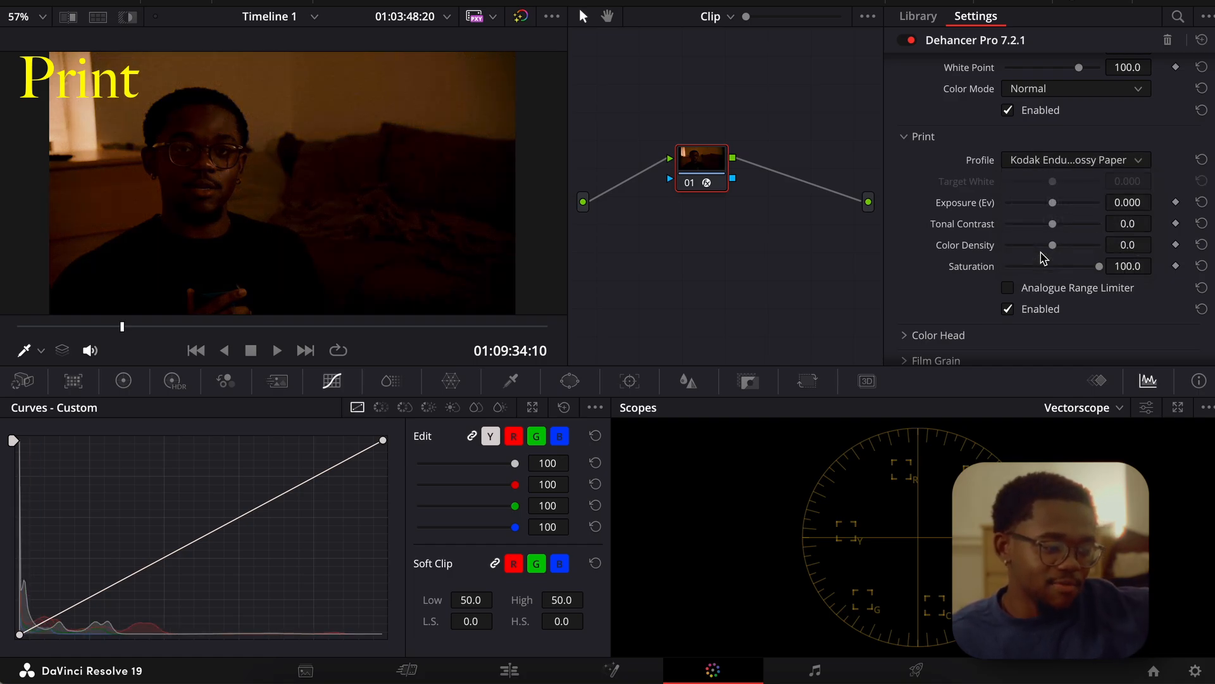
{"action": "left_click", "coordinate": [1041, 170]}
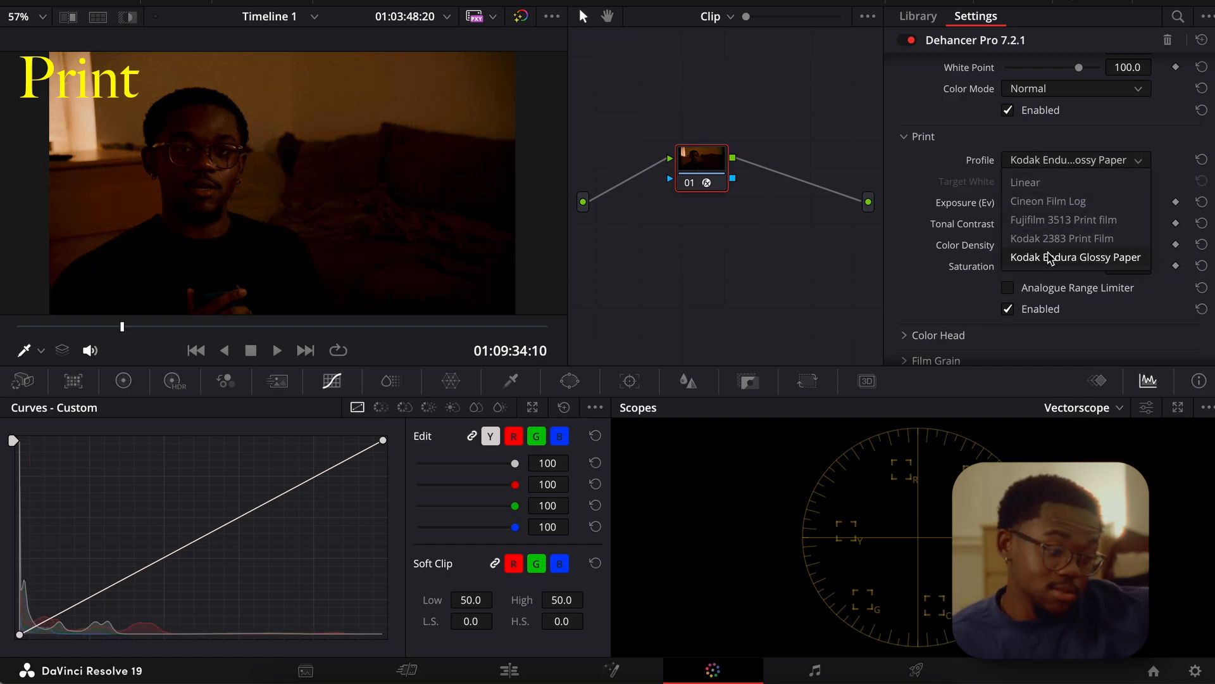
{"action": "left_click", "coordinate": [1025, 182]}
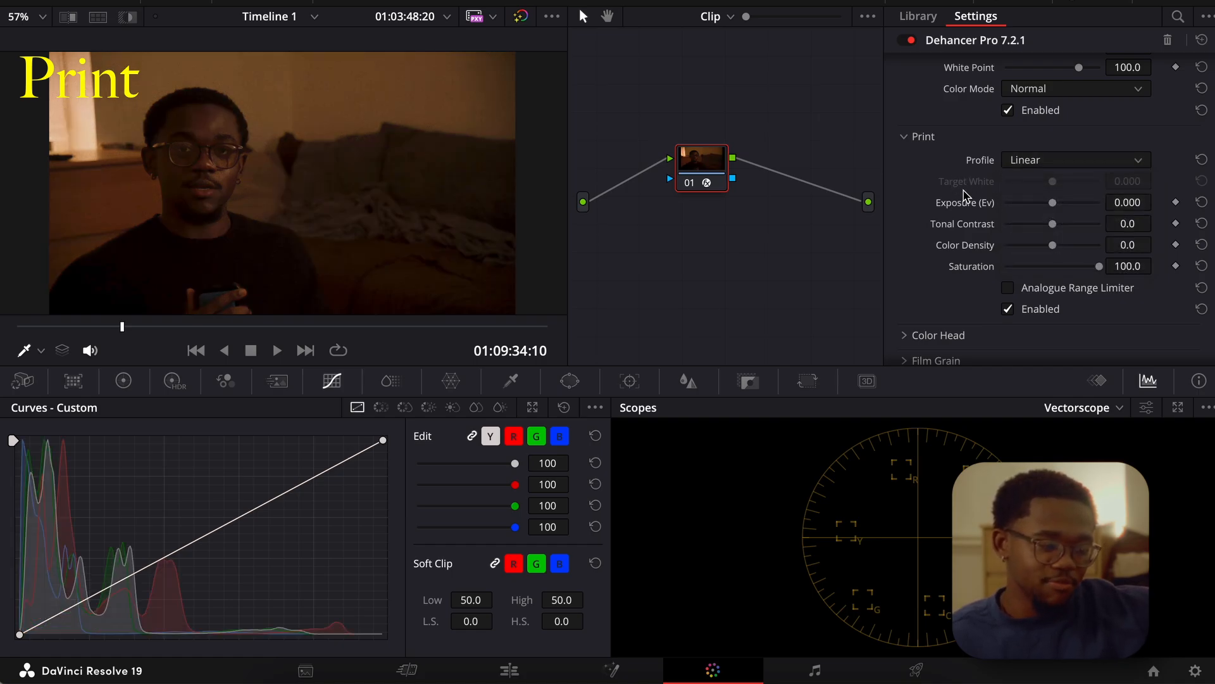
Enable the Analogue Range Limiter for the print and lower its Color Density to about -29.1.
{"action": "scroll", "coordinate": [964, 196], "scroll_direction": "down", "scroll_amount": 1}
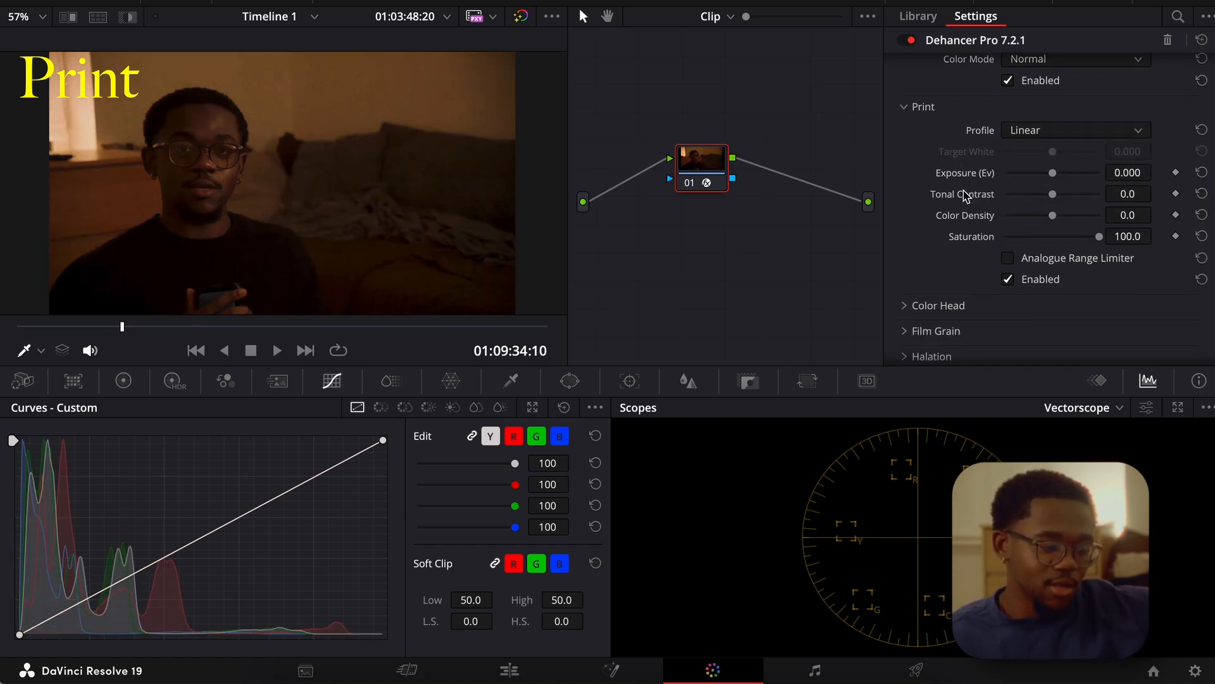
{"action": "left_click", "coordinate": [1008, 261]}
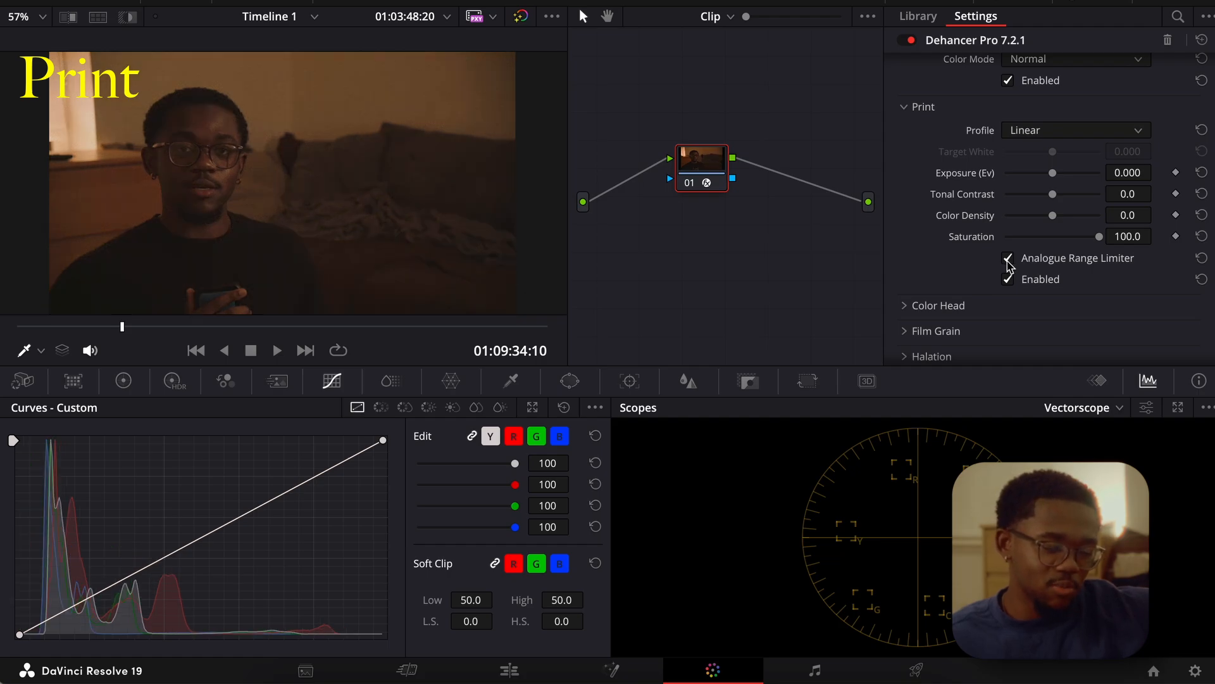
{"action": "left_click_drag", "start_coordinate": [1043, 211], "coordinate": [1029, 212]}
Compare the image with the Print settings disabled and enabled, leaving them enabled.
{"action": "left_click", "coordinate": [1008, 279]}
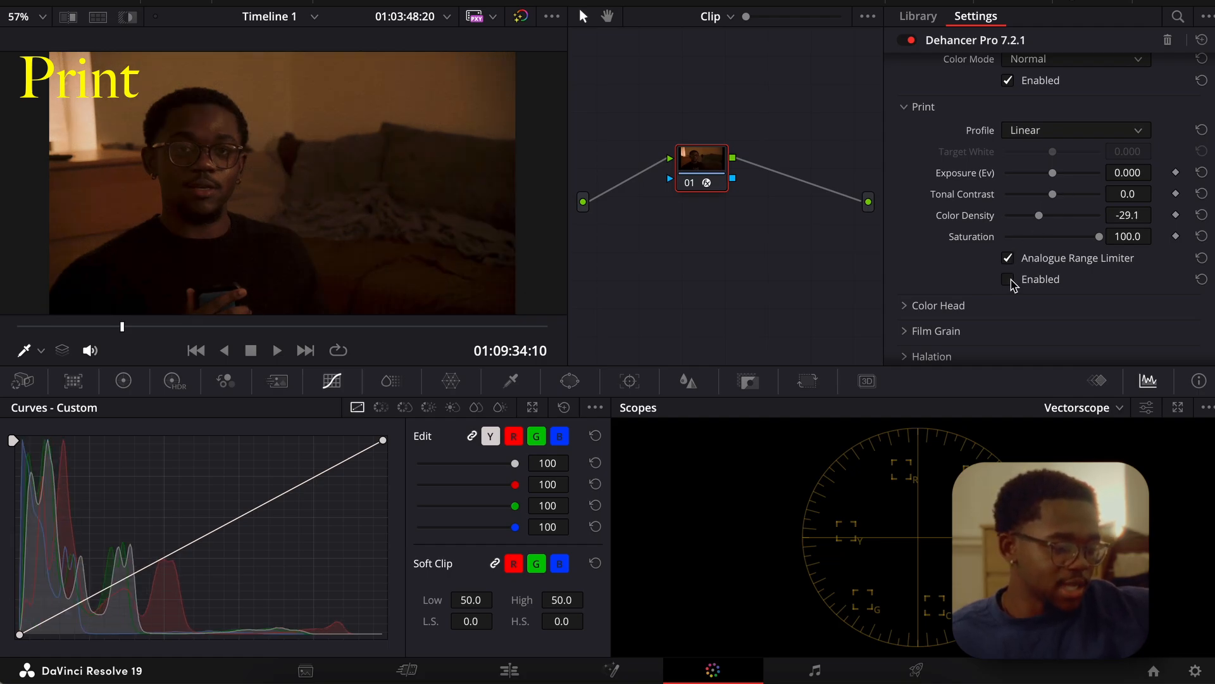
{"action": "left_click", "coordinate": [1009, 281]}
{"action": "left_click", "coordinate": [1009, 281]}
{"action": "left_click", "coordinate": [1009, 281]}
{"action": "left_click", "coordinate": [1009, 281]}
{"action": "left_click", "coordinate": [1009, 281]}
{"action": "left_click", "coordinate": [1009, 281]}
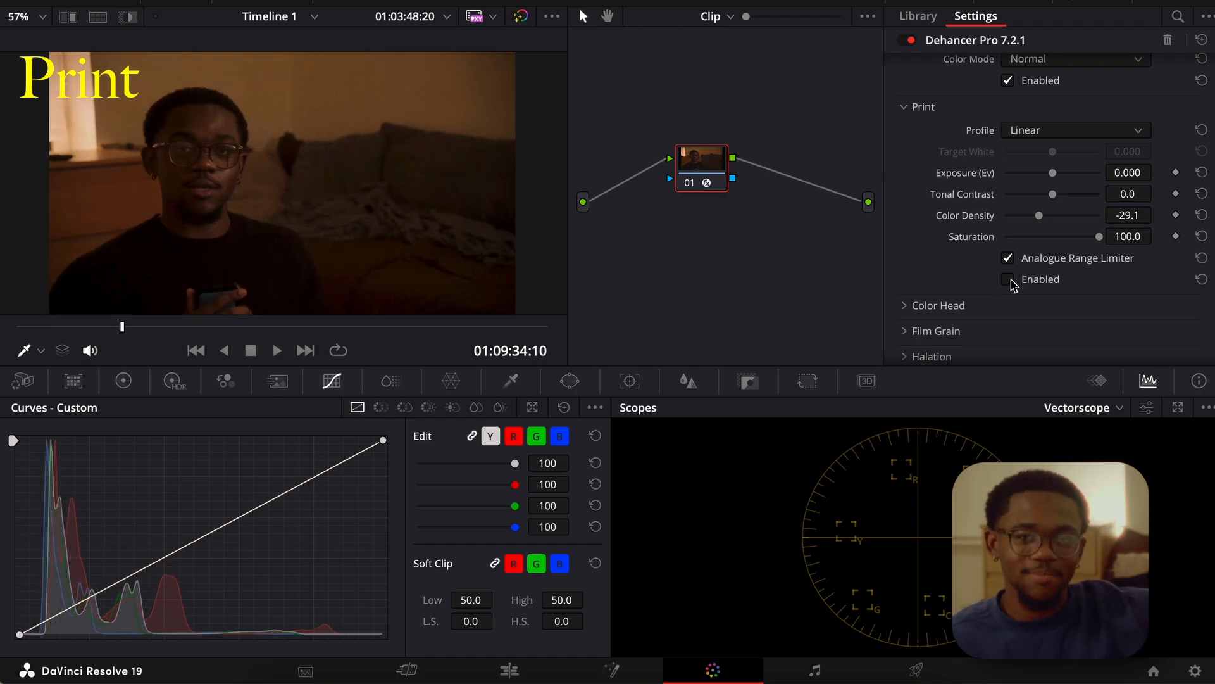
{"action": "left_click", "coordinate": [1009, 281]}
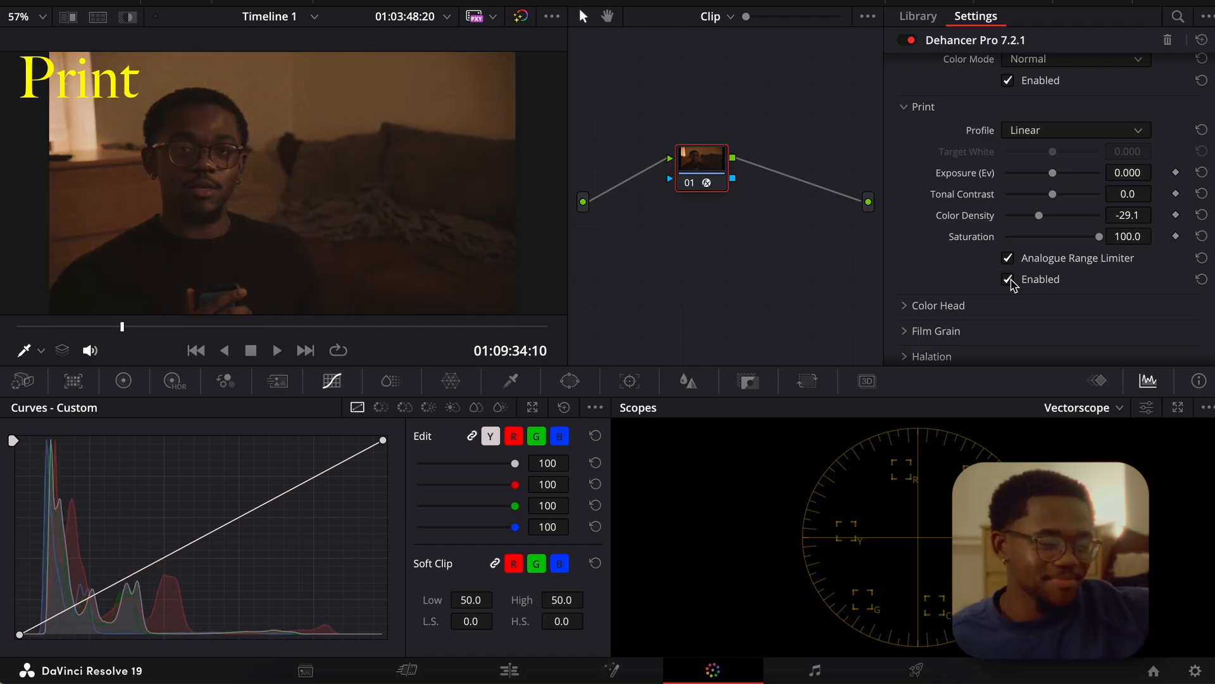
Open the Color Head section and examine its color balance and tone controls.
{"action": "scroll", "coordinate": [943, 185], "scroll_direction": "down", "scroll_amount": 3}
{"action": "scroll", "coordinate": [943, 186], "scroll_direction": "up", "scroll_amount": 3}
{"action": "scroll", "coordinate": [942, 193], "scroll_direction": "down", "scroll_amount": 3}
{"action": "left_click", "coordinate": [910, 181]}
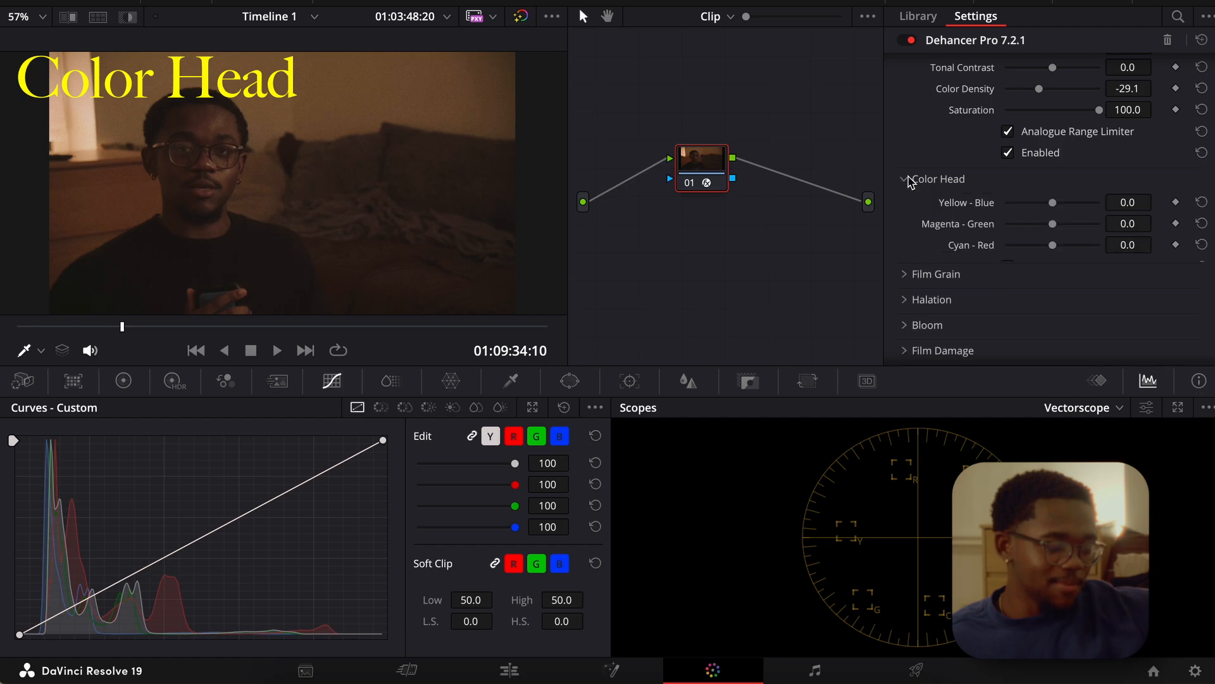
{"action": "scroll", "coordinate": [909, 183], "scroll_direction": "down", "scroll_amount": 2}
{"action": "scroll", "coordinate": [981, 187], "scroll_direction": "up", "scroll_amount": 2}
{"action": "scroll", "coordinate": [981, 196], "scroll_direction": "down", "scroll_amount": 2}
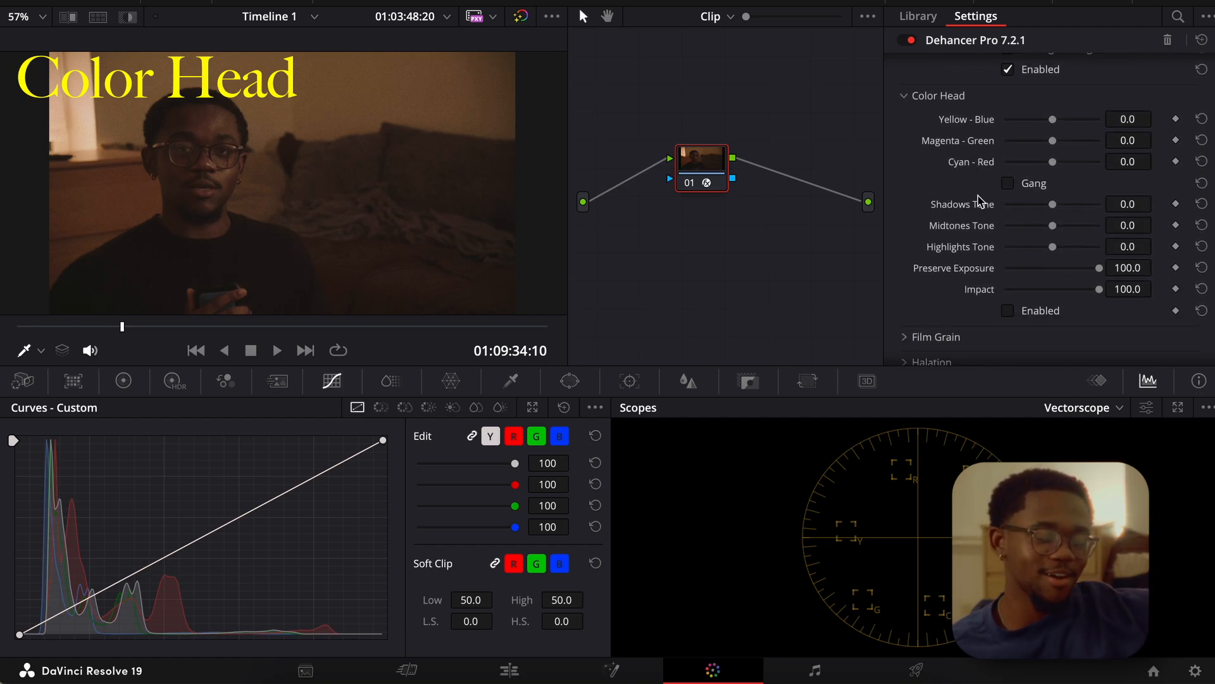
Enable Color Head, gang its three color balance values and try lowering them together to about -3.7.
{"action": "left_click_drag", "start_coordinate": [1056, 143], "coordinate": [1057, 170]}
{"action": "left_click", "coordinate": [1007, 183]}
{"action": "left_click", "coordinate": [1007, 310]}
{"action": "left_click", "coordinate": [1008, 183]}
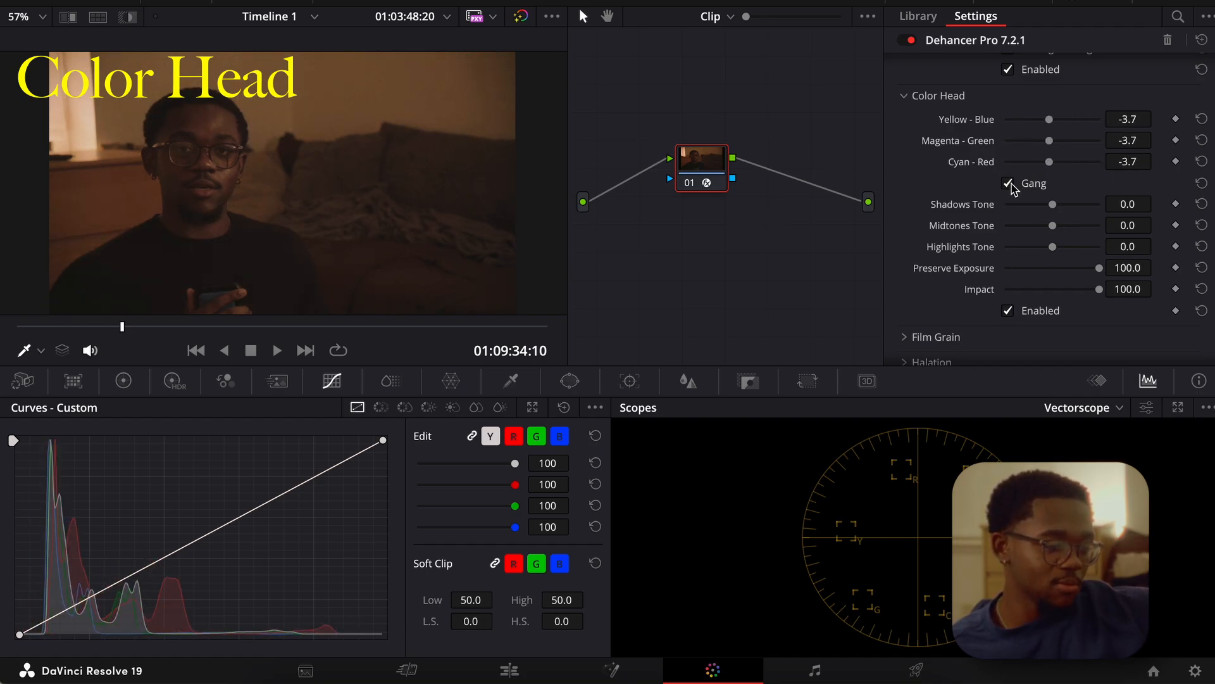
{"action": "left_click", "coordinate": [1008, 183]}
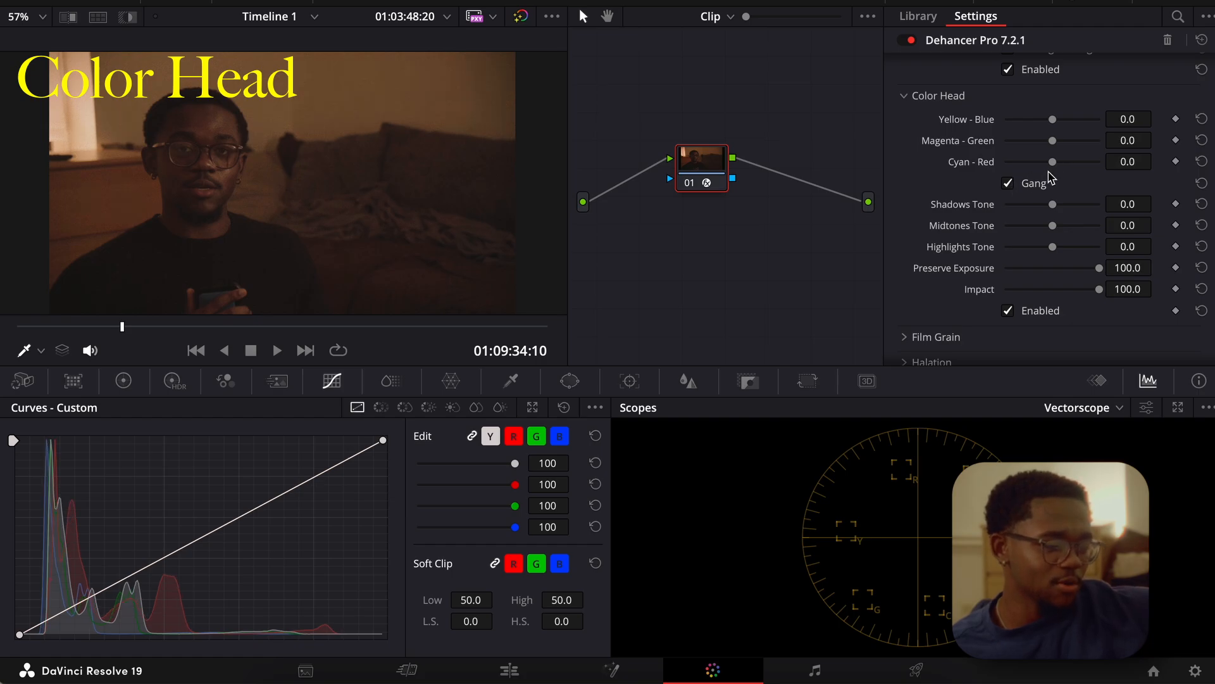
Try Color Head color shifts with Shadows Tone 23.6 and Midtones Tone 36.4, then reset the values and disable Gang and Color Head.
{"action": "left_click_drag", "start_coordinate": [1053, 166], "coordinate": [1028, 120]}
{"action": "left_click", "coordinate": [1008, 185]}
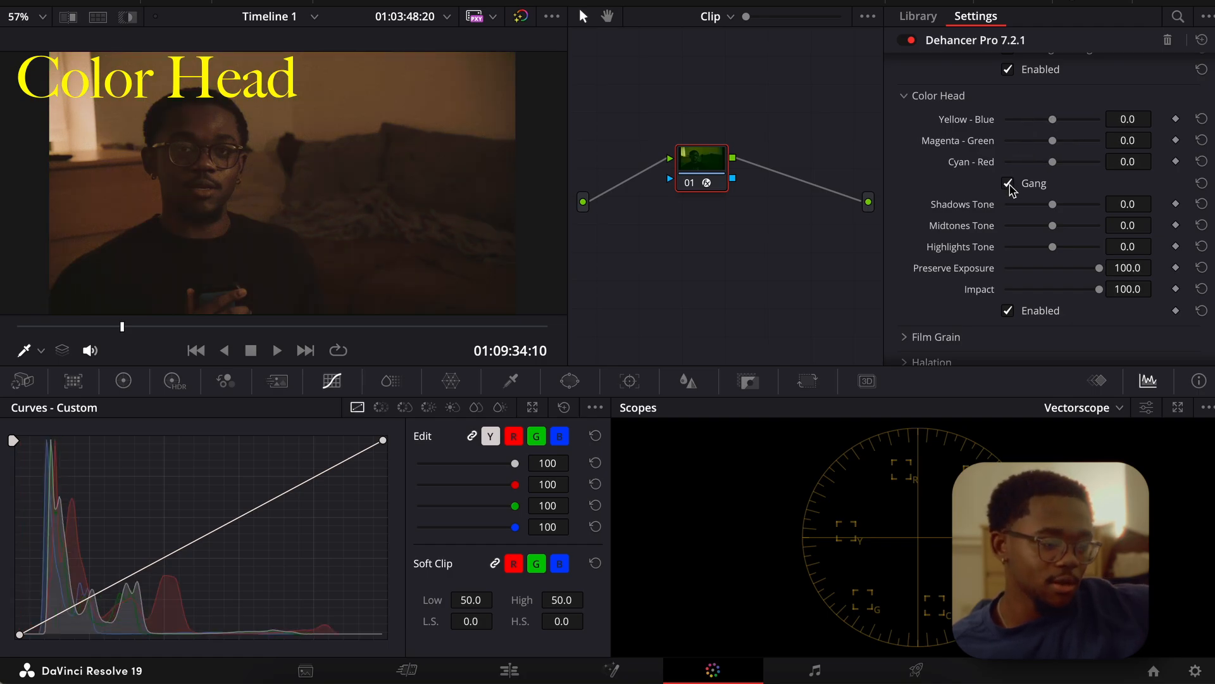
{"action": "left_click_drag", "start_coordinate": [1055, 205], "coordinate": [1100, 272]}
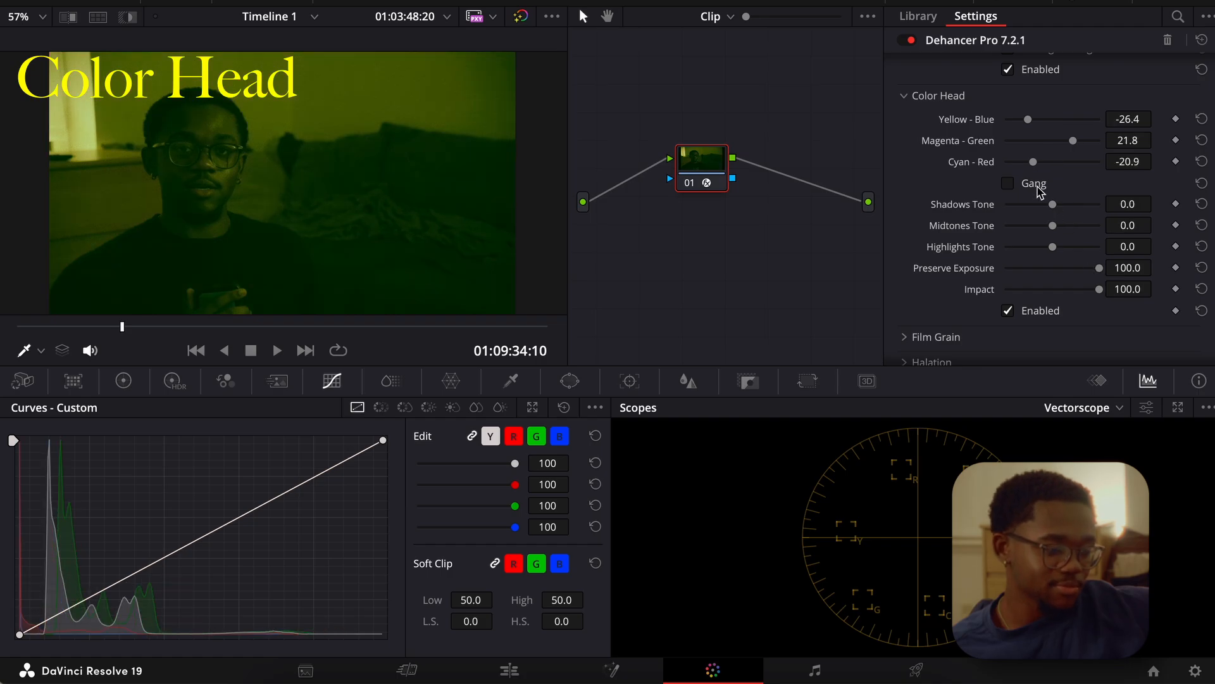
{"action": "left_click", "coordinate": [1008, 183]}
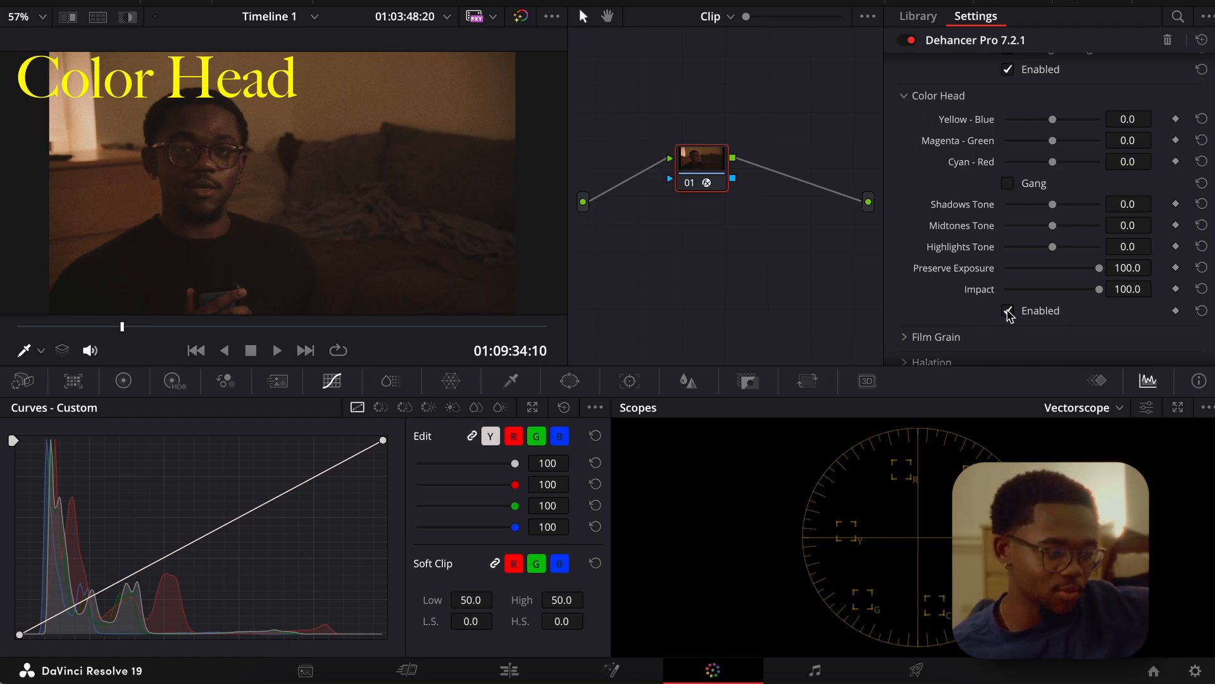
Collapse Color Head, open Film Grain and compare the 35 mm ISO 250 grain on and off, leaving it disabled.
{"action": "left_click", "coordinate": [922, 96]}
{"action": "left_click", "coordinate": [909, 122]}
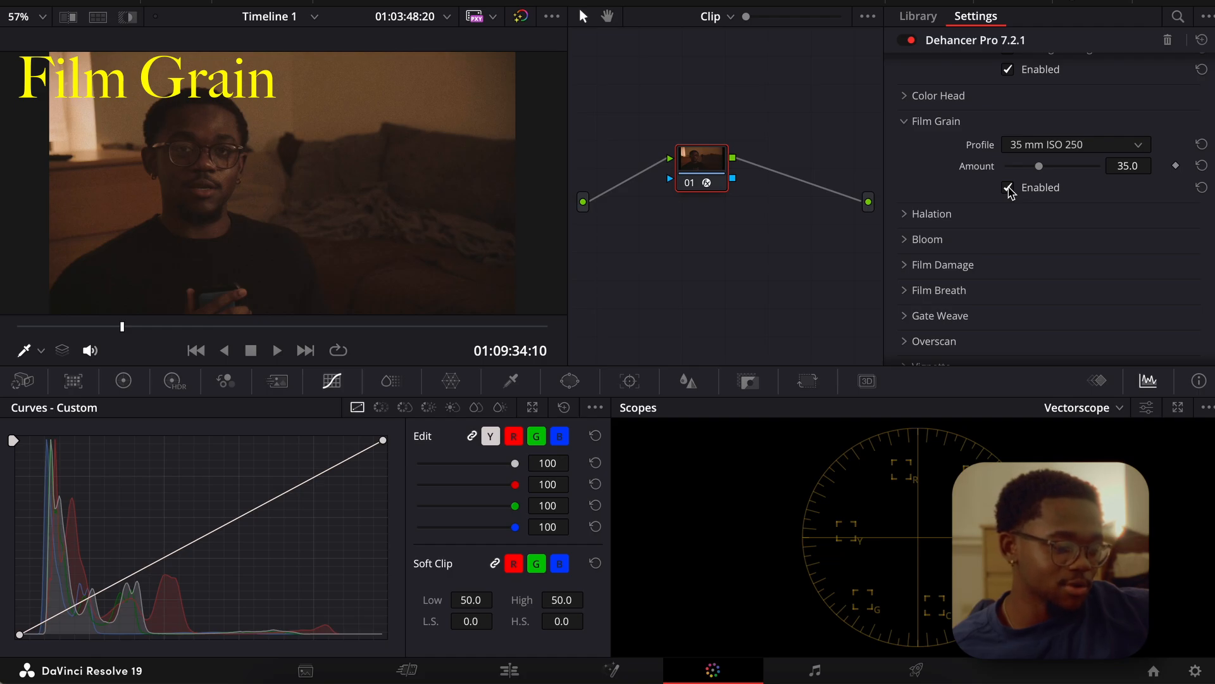
{"action": "left_click", "coordinate": [1008, 188]}
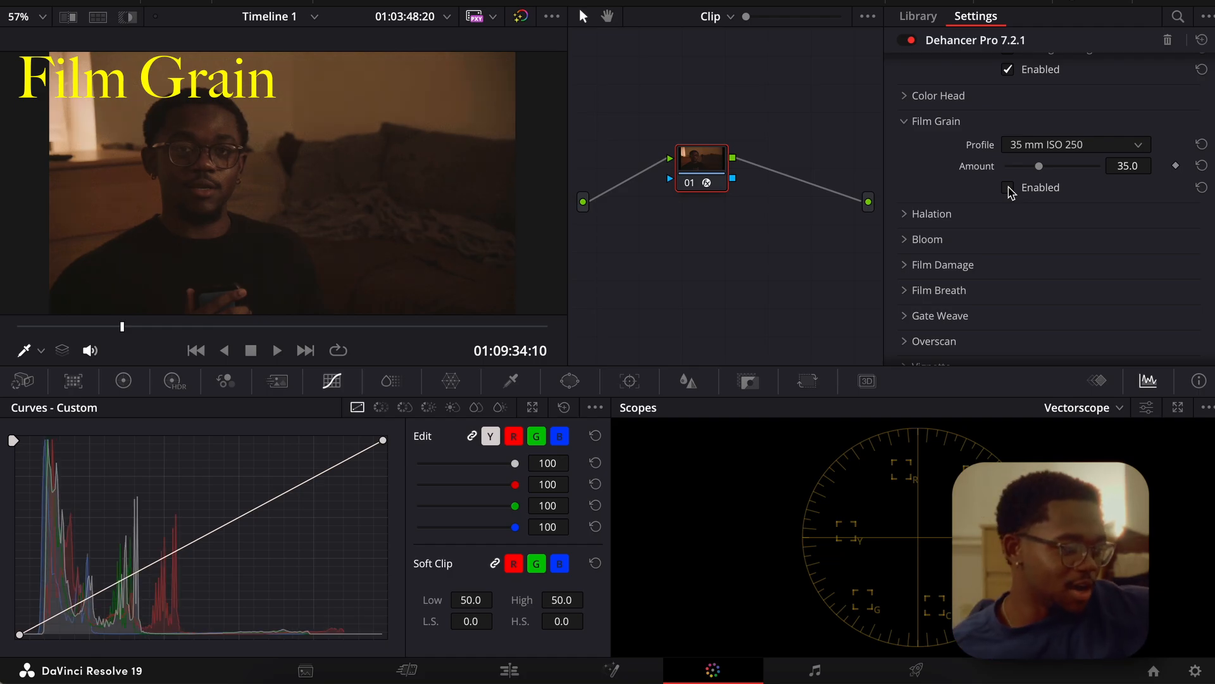
{"action": "left_click", "coordinate": [1008, 189]}
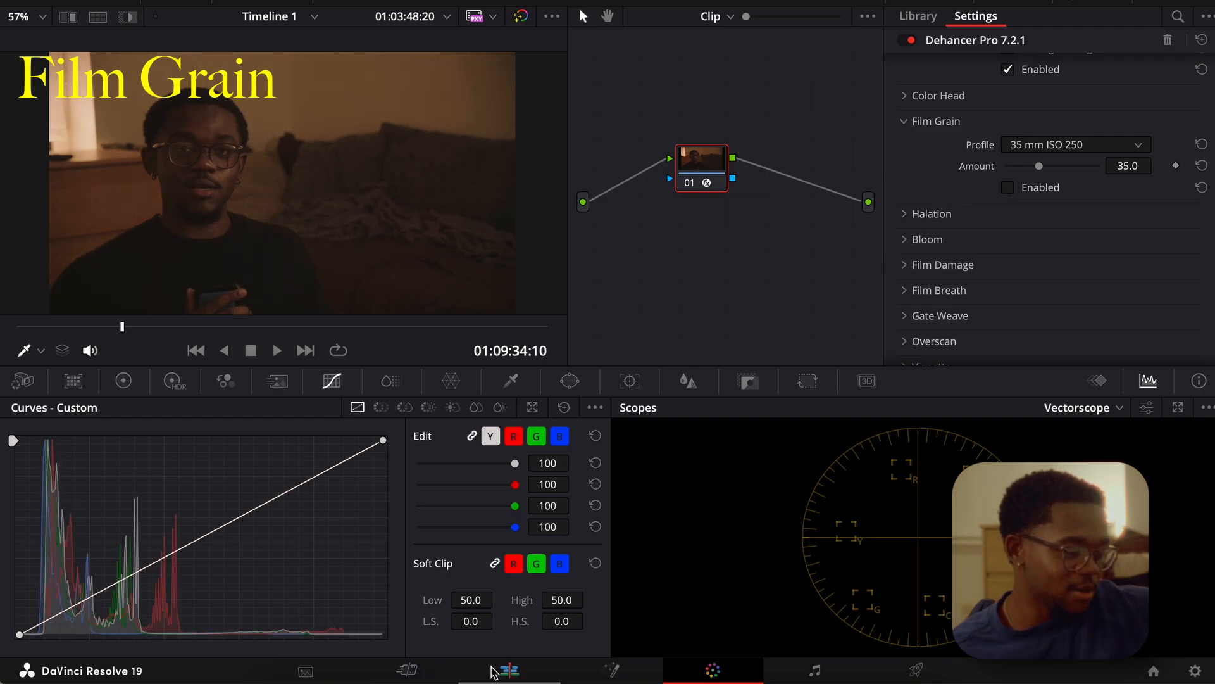
Switch to the editing timeline, look along the C2369.MP4 clip and return to the color grading workspace.
{"action": "left_click", "coordinate": [518, 670]}
{"action": "scroll", "coordinate": [695, 500], "scroll_direction": "up", "scroll_amount": 5}
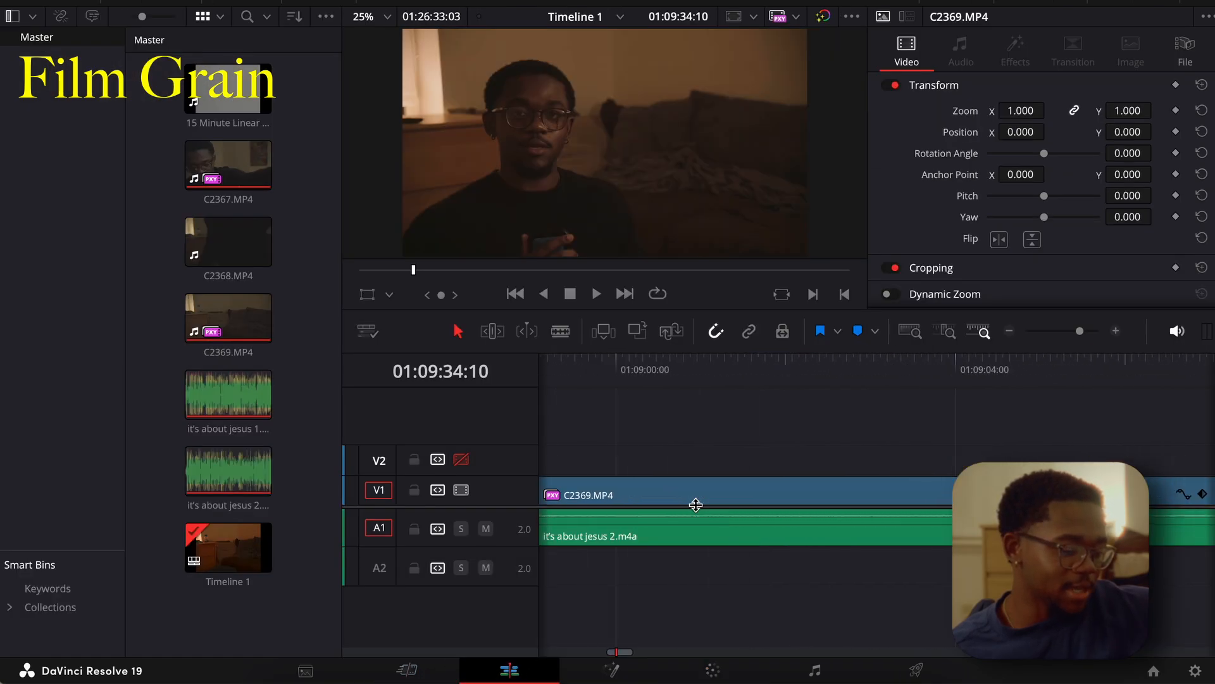
{"action": "scroll", "coordinate": [695, 504], "scroll_direction": "right", "scroll_amount": 10}
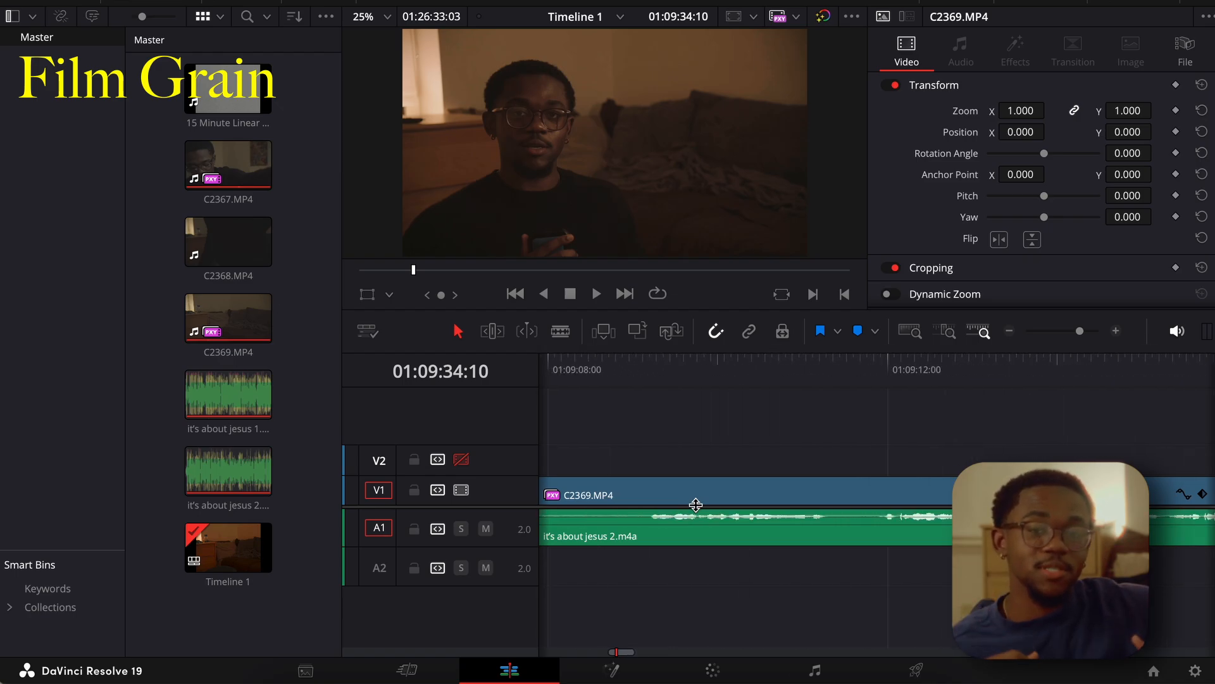
{"action": "scroll", "coordinate": [696, 504], "scroll_direction": "right", "scroll_amount": 5}
{"action": "scroll", "coordinate": [695, 504], "scroll_direction": "right", "scroll_amount": 12}
{"action": "scroll", "coordinate": [696, 505], "scroll_direction": "right", "scroll_amount": 14}
{"action": "scroll", "coordinate": [695, 505], "scroll_direction": "right", "scroll_amount": 5}
{"action": "scroll", "coordinate": [740, 486], "scroll_direction": "right", "scroll_amount": 20}
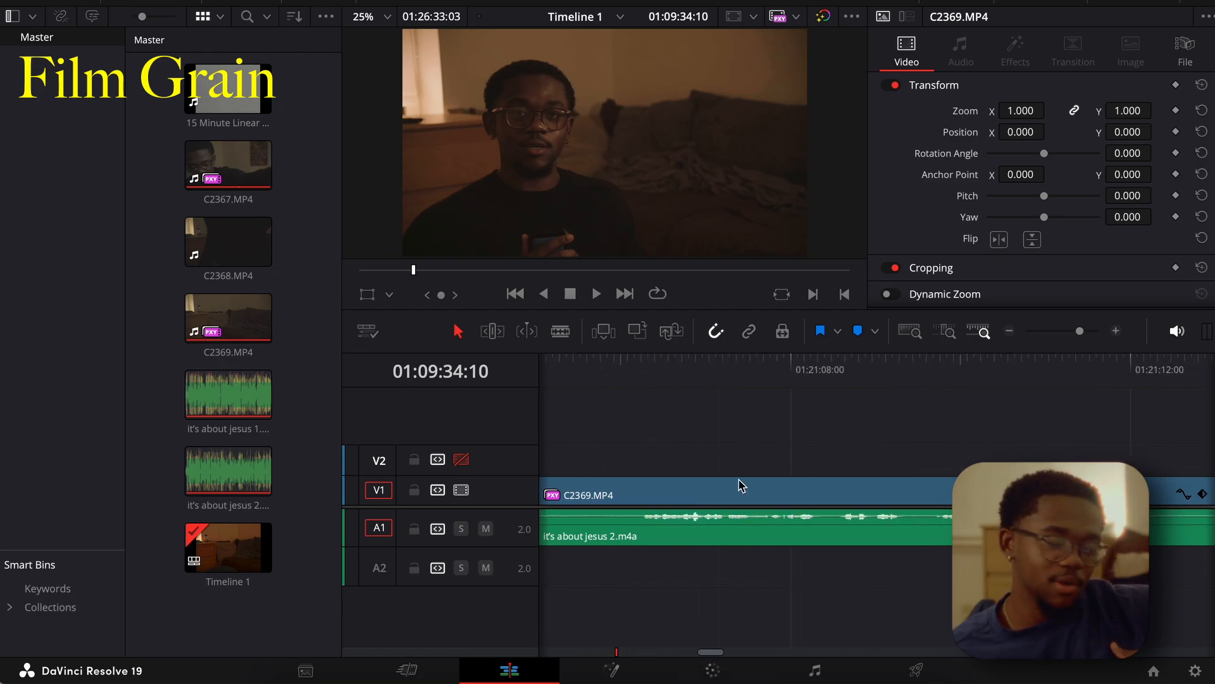
{"action": "scroll", "coordinate": [741, 486], "scroll_direction": "right", "scroll_amount": 8}
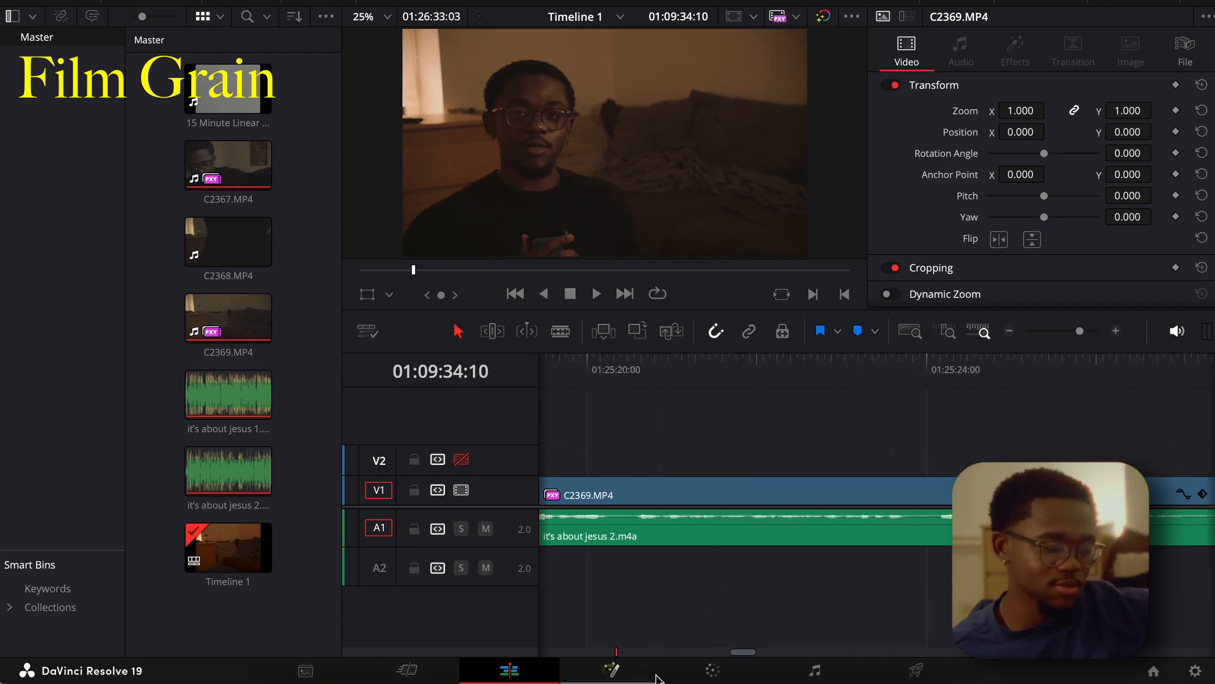
{"action": "left_click", "coordinate": [708, 675]}
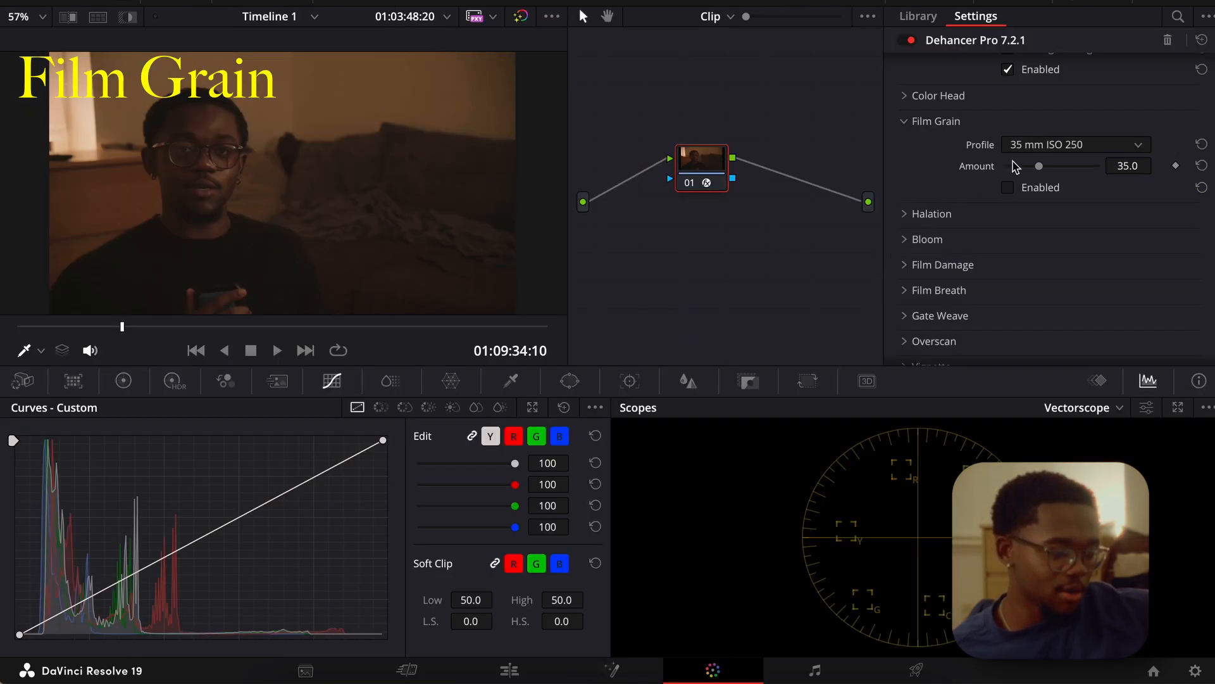
Collapse Film Grain, raise the Halation Amplify to 100 and briefly preview the halation mask.
{"action": "left_click", "coordinate": [906, 125]}
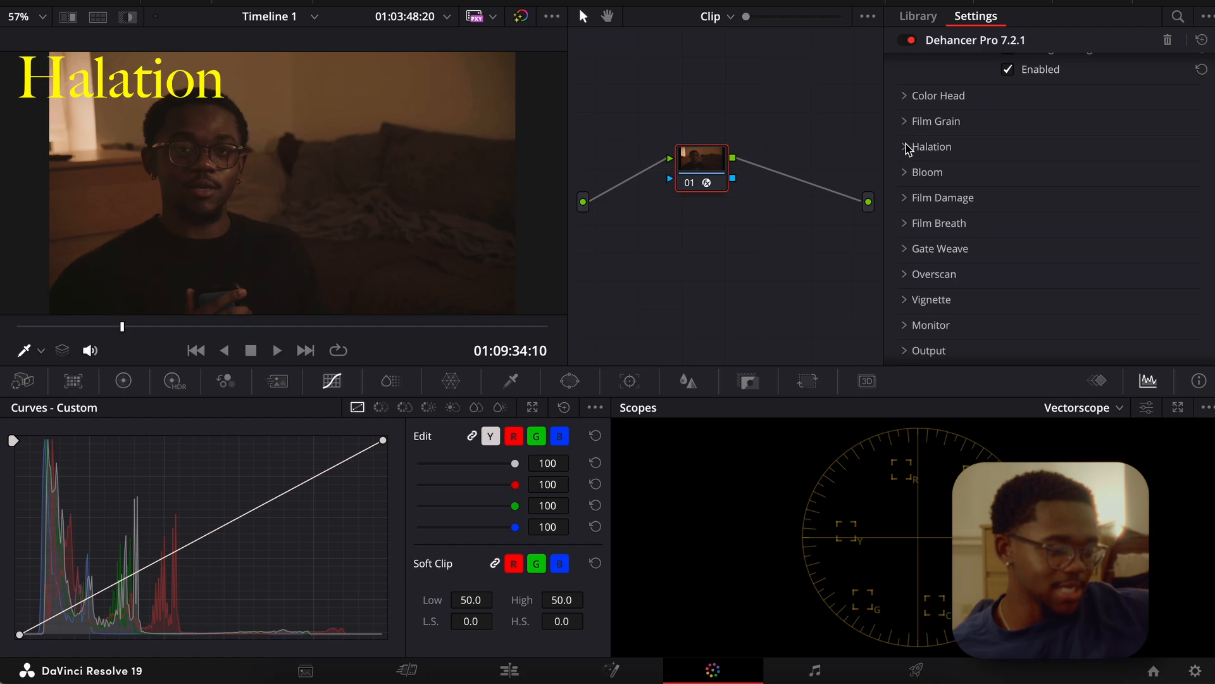
{"action": "left_click", "coordinate": [908, 146]}
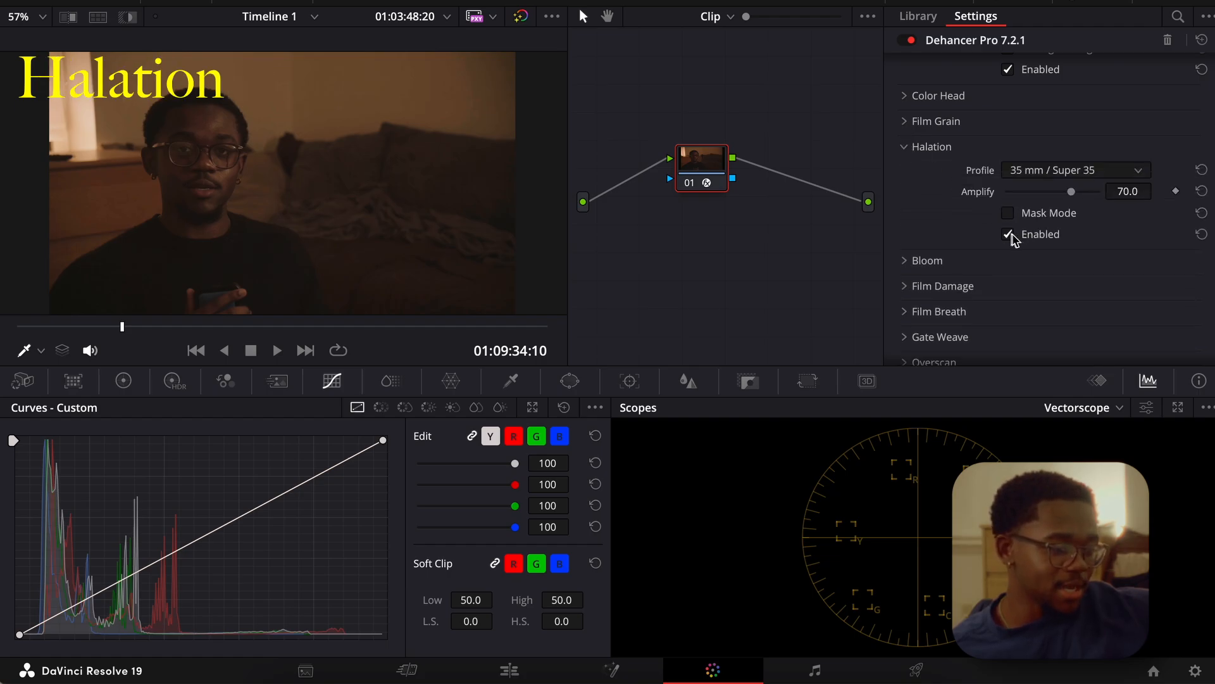
{"action": "left_click_drag", "start_coordinate": [1073, 197], "coordinate": [1120, 199]}
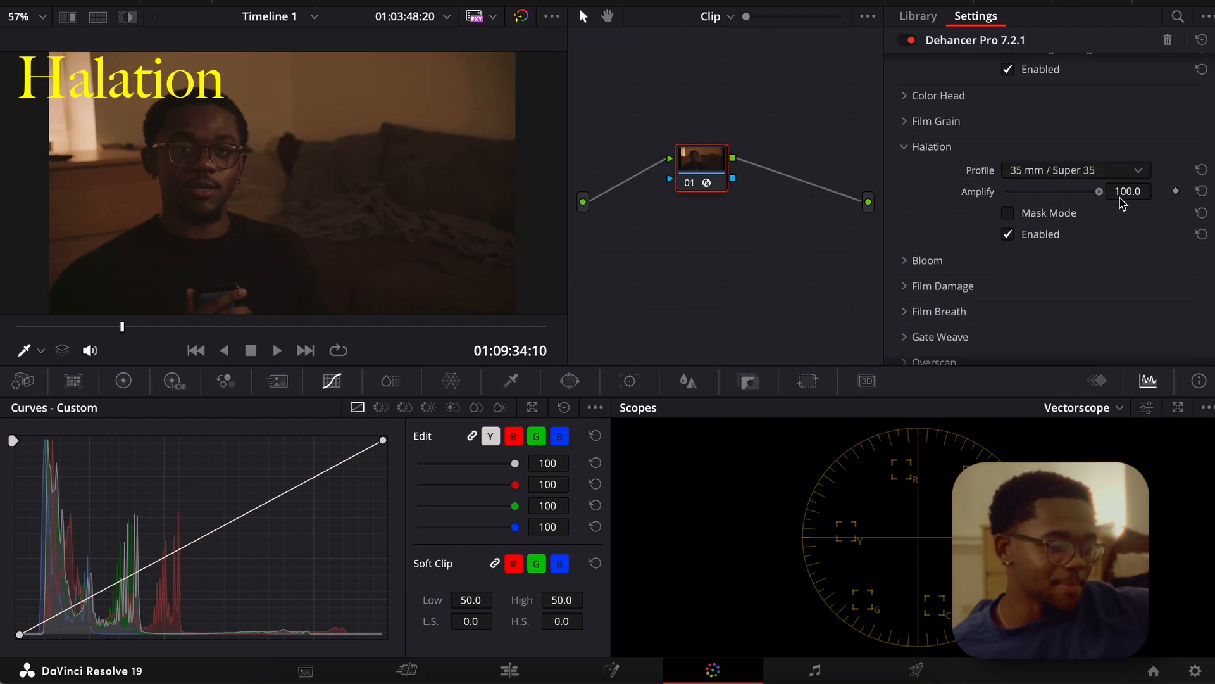
{"action": "left_click", "coordinate": [1009, 214]}
{"action": "left_click", "coordinate": [1009, 214]}
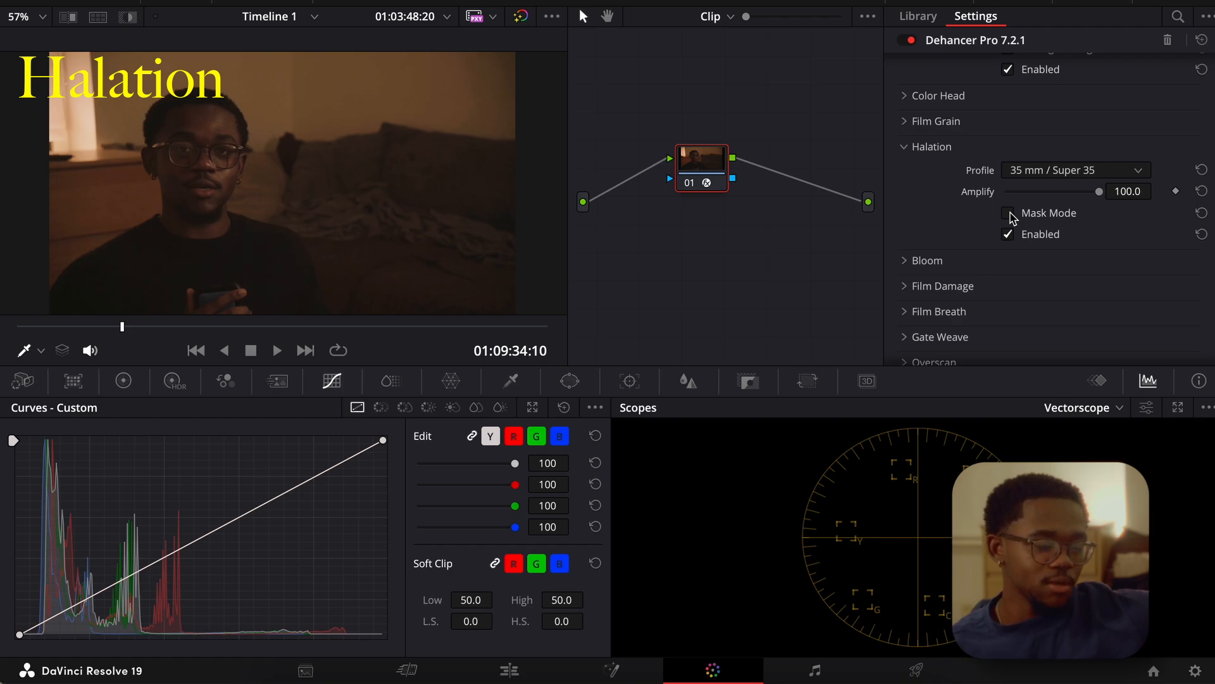
Set the Halation profile to 8 mm / Super 8 No Remjet and turn on Mask Mode.
{"action": "left_click", "coordinate": [1033, 177]}
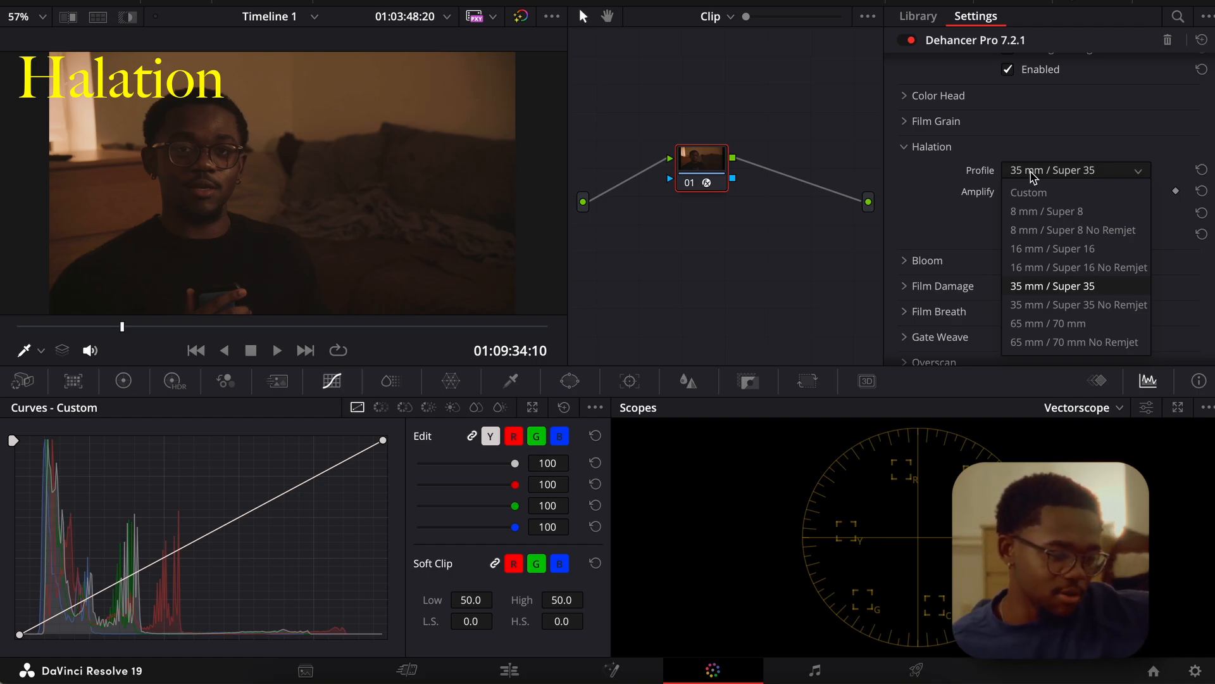
{"action": "left_click", "coordinate": [1068, 231]}
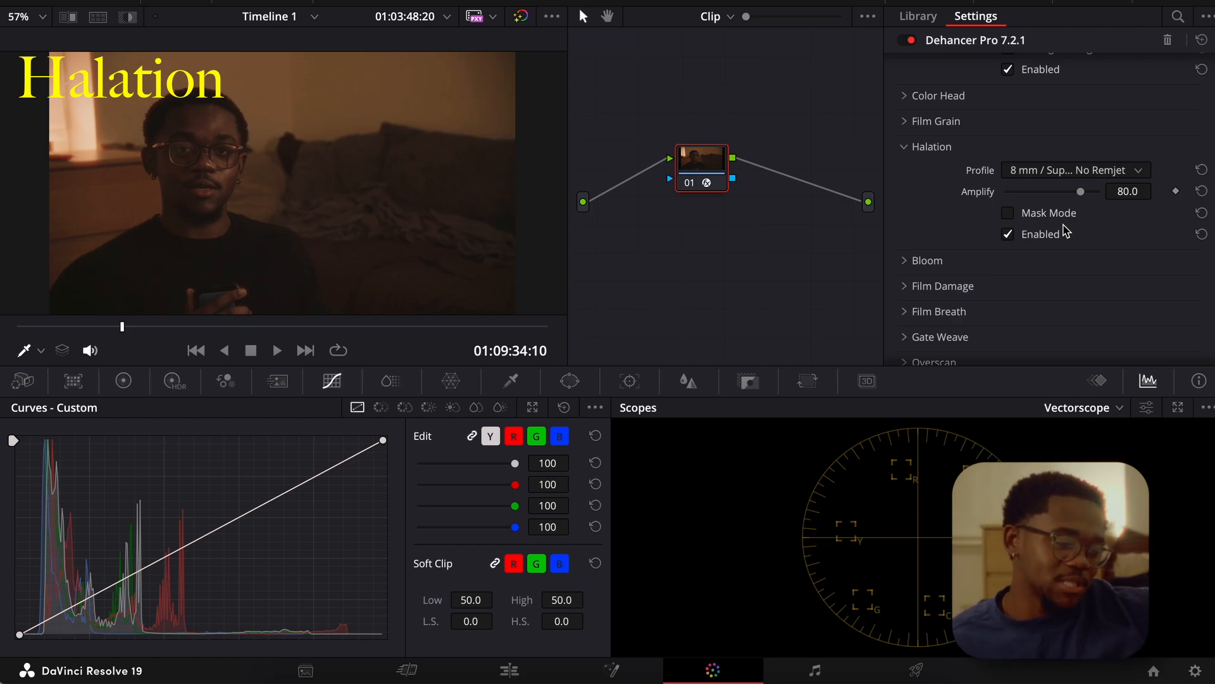
{"action": "left_click", "coordinate": [1009, 213]}
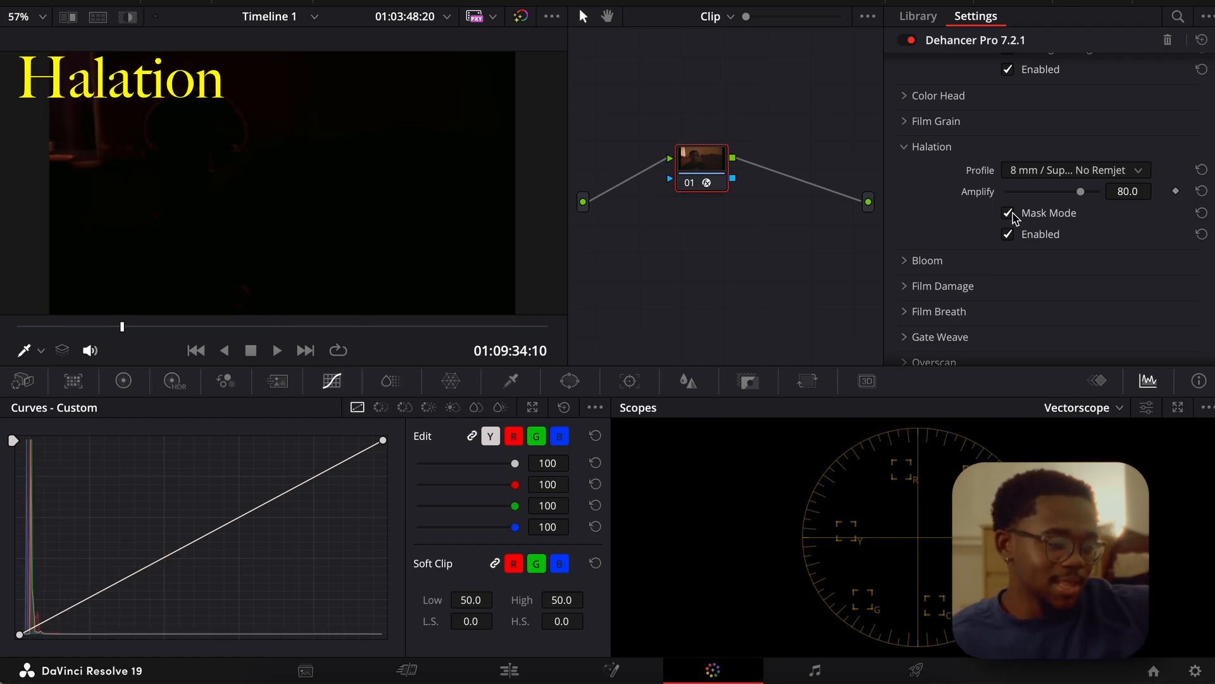
Turn off Halation Mask Mode and test the Amplify range, ending at 100.
{"action": "left_click_drag", "start_coordinate": [1080, 191], "coordinate": [1125, 205]}
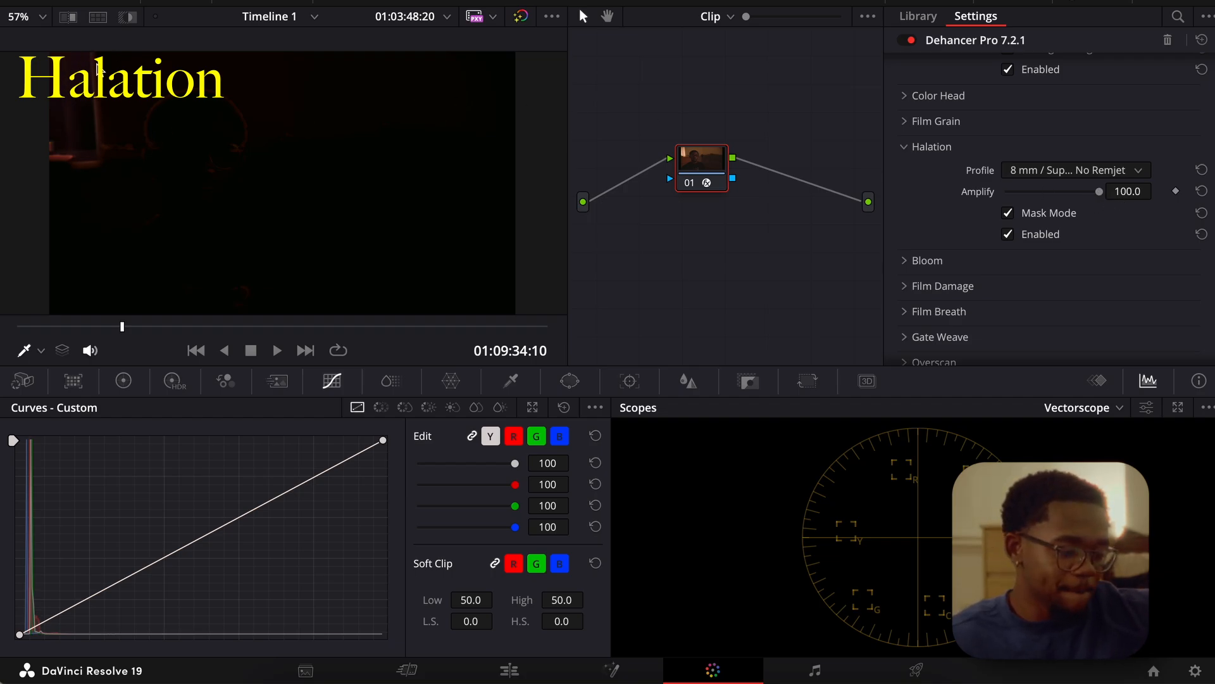
{"action": "left_click", "coordinate": [1008, 214]}
{"action": "left_click_drag", "start_coordinate": [1112, 190], "coordinate": [987, 200]}
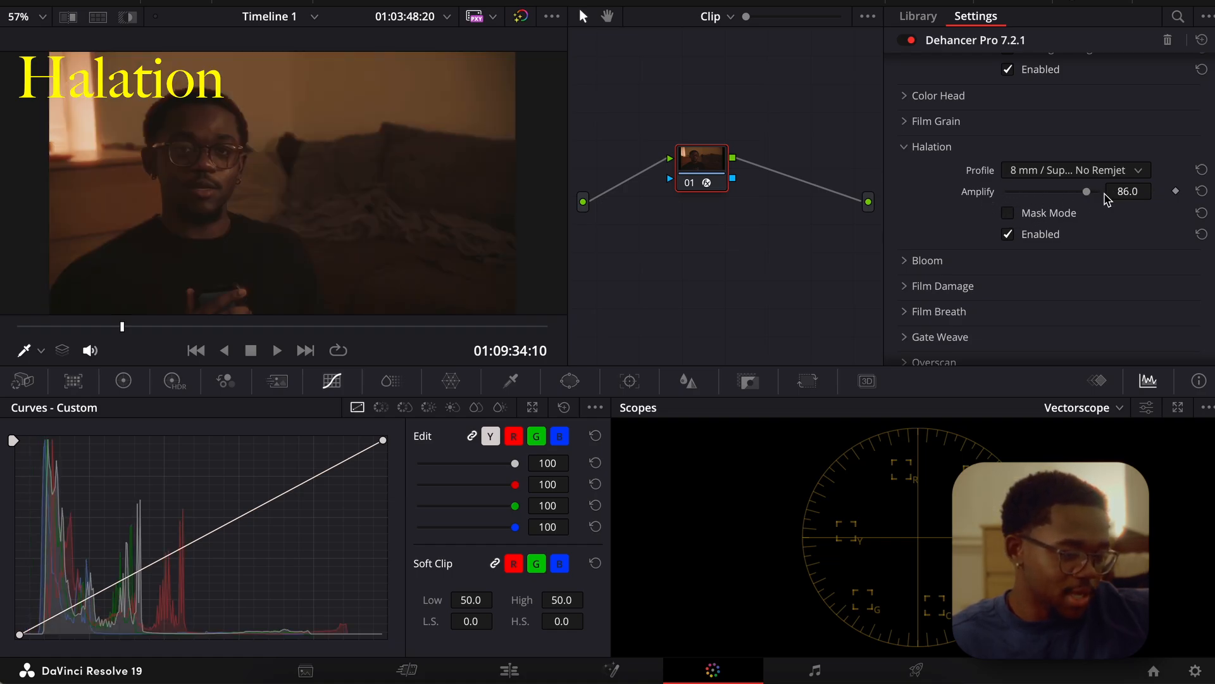
{"action": "left_click_drag", "start_coordinate": [1084, 191], "coordinate": [1140, 198]}
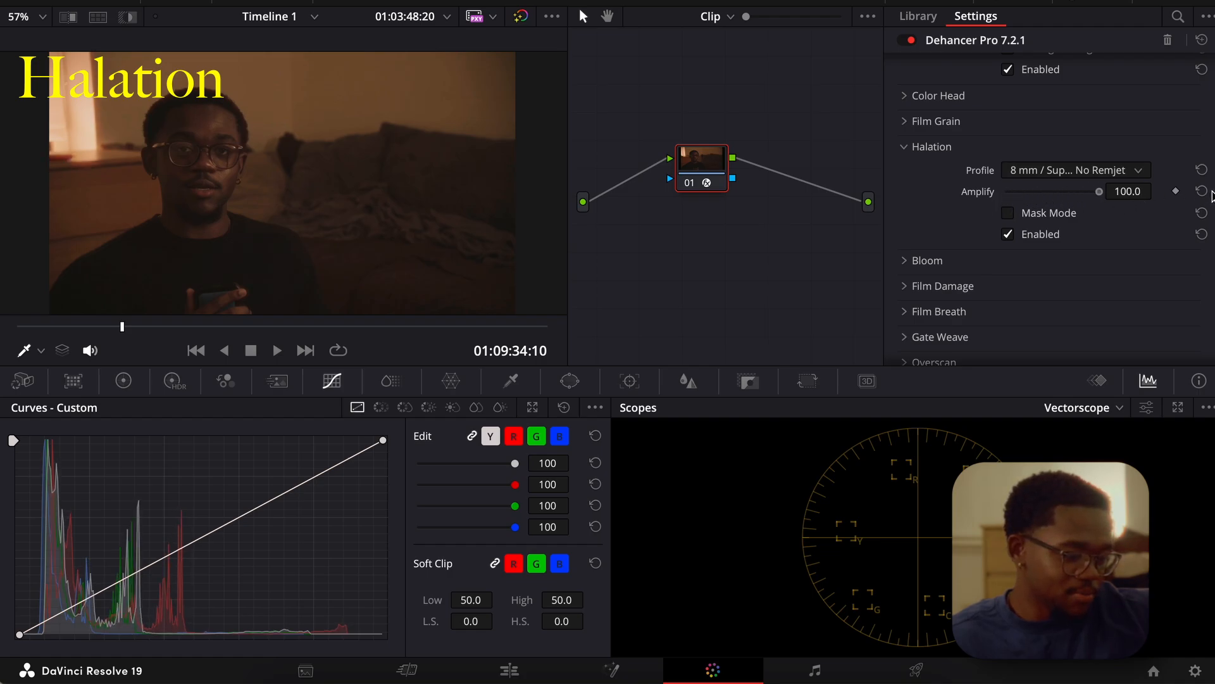
Compare the clip with Halation on and off several times, leaving the effect enabled.
{"action": "left_click", "coordinate": [1008, 234]}
{"action": "left_click", "coordinate": [1008, 234]}
{"action": "left_click", "coordinate": [1009, 234]}
{"action": "left_click", "coordinate": [1011, 235]}
{"action": "left_click", "coordinate": [1010, 234]}
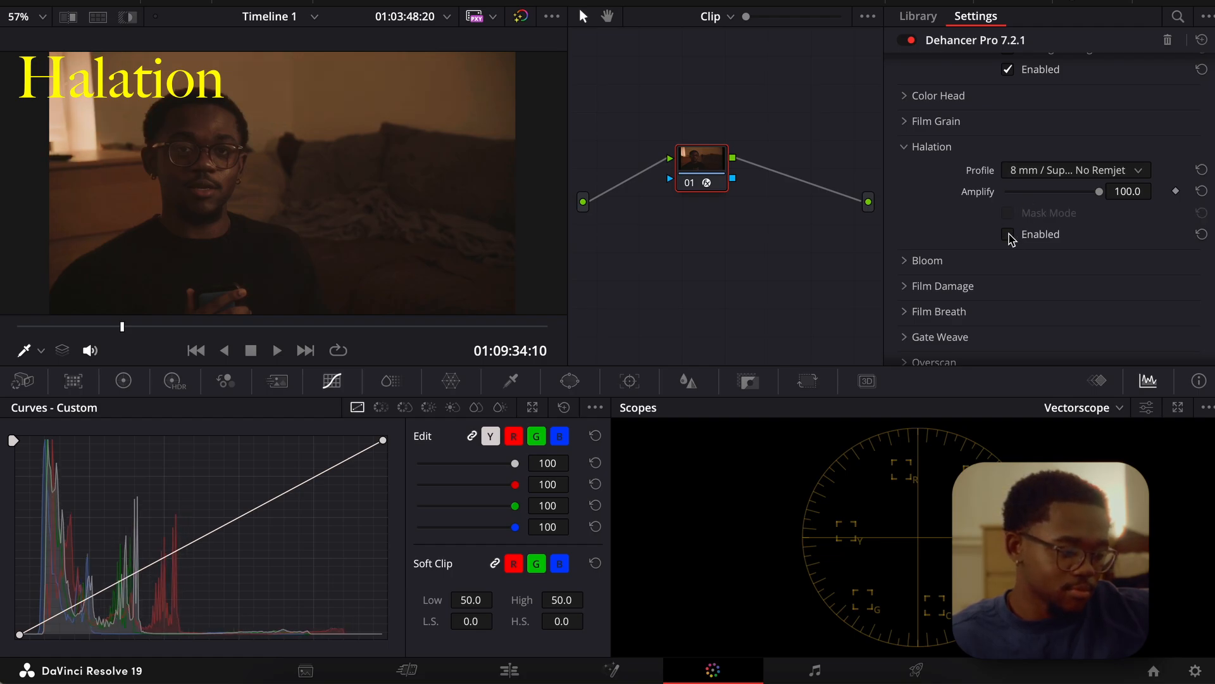
{"action": "left_click", "coordinate": [1009, 236]}
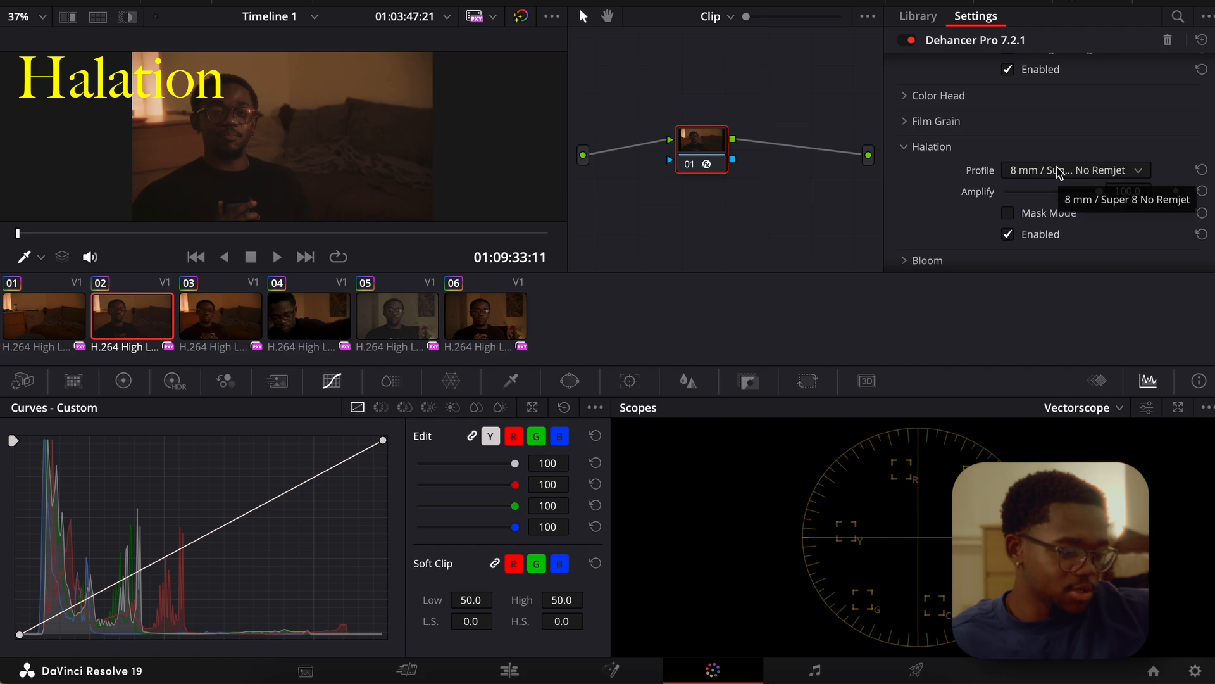
Set the Halation profile to 8 mm / Super 8 and lower its Amplify to 9.1.
{"action": "left_click", "coordinate": [1055, 170]}
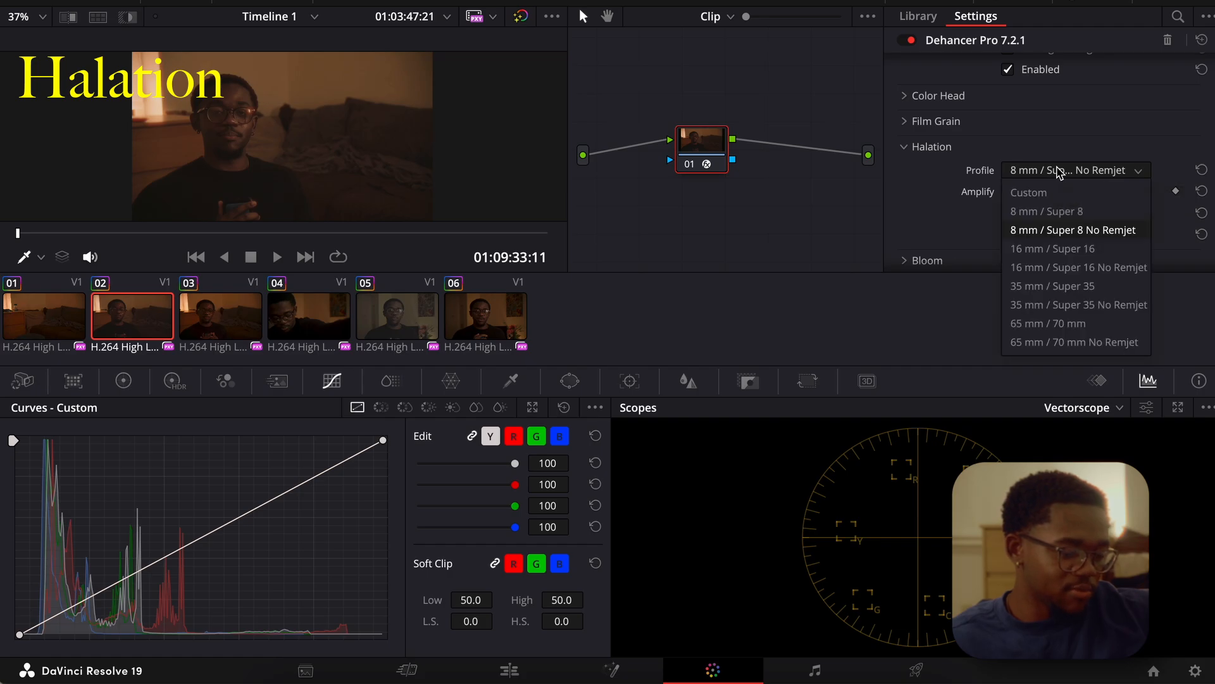
{"action": "left_click", "coordinate": [1057, 213]}
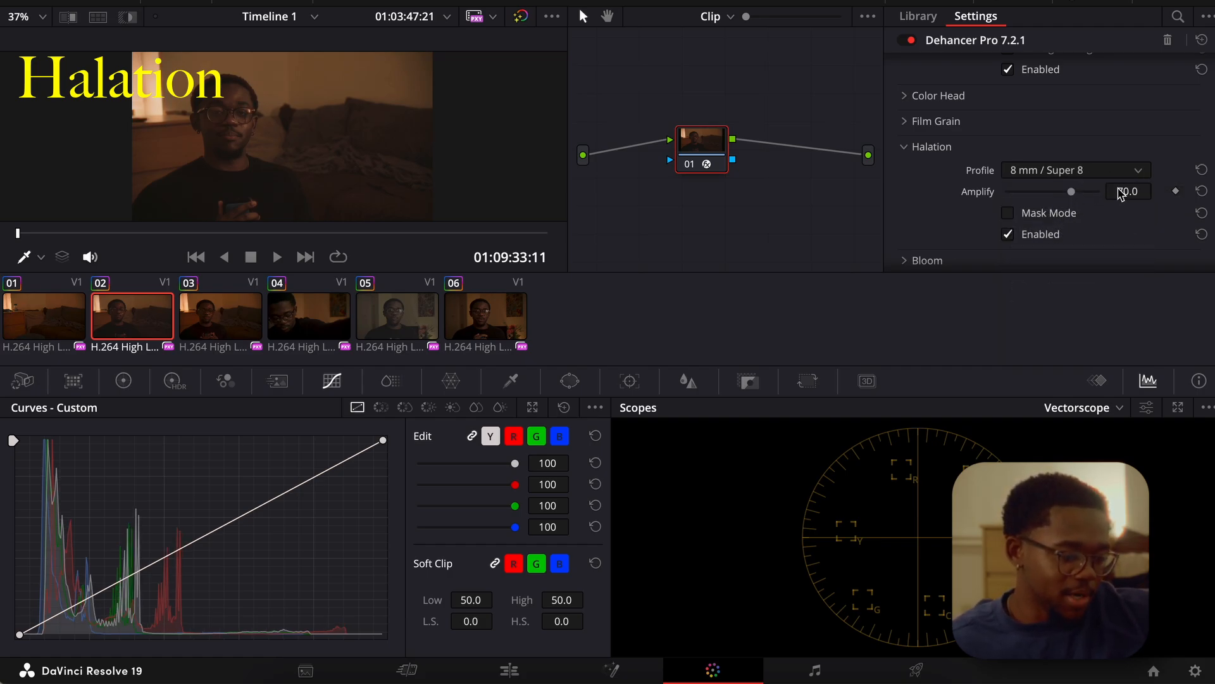
{"action": "left_click_drag", "start_coordinate": [1072, 193], "coordinate": [1048, 192]}
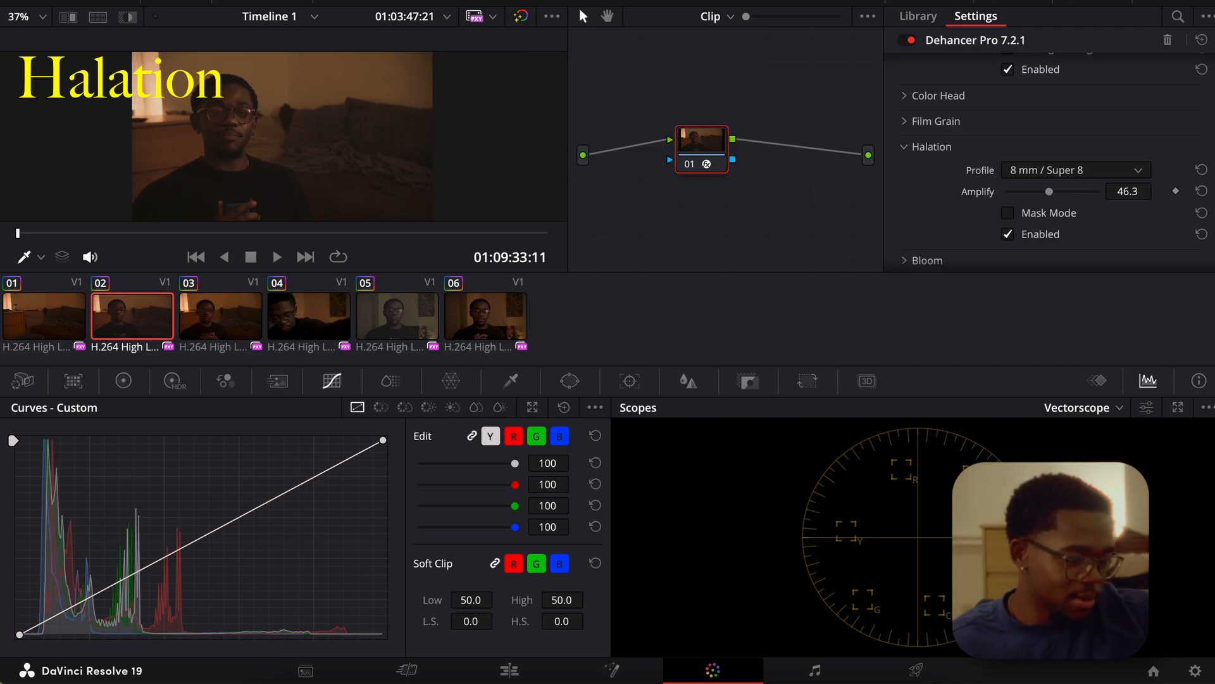
{"action": "left_click", "coordinate": [356, 0]}
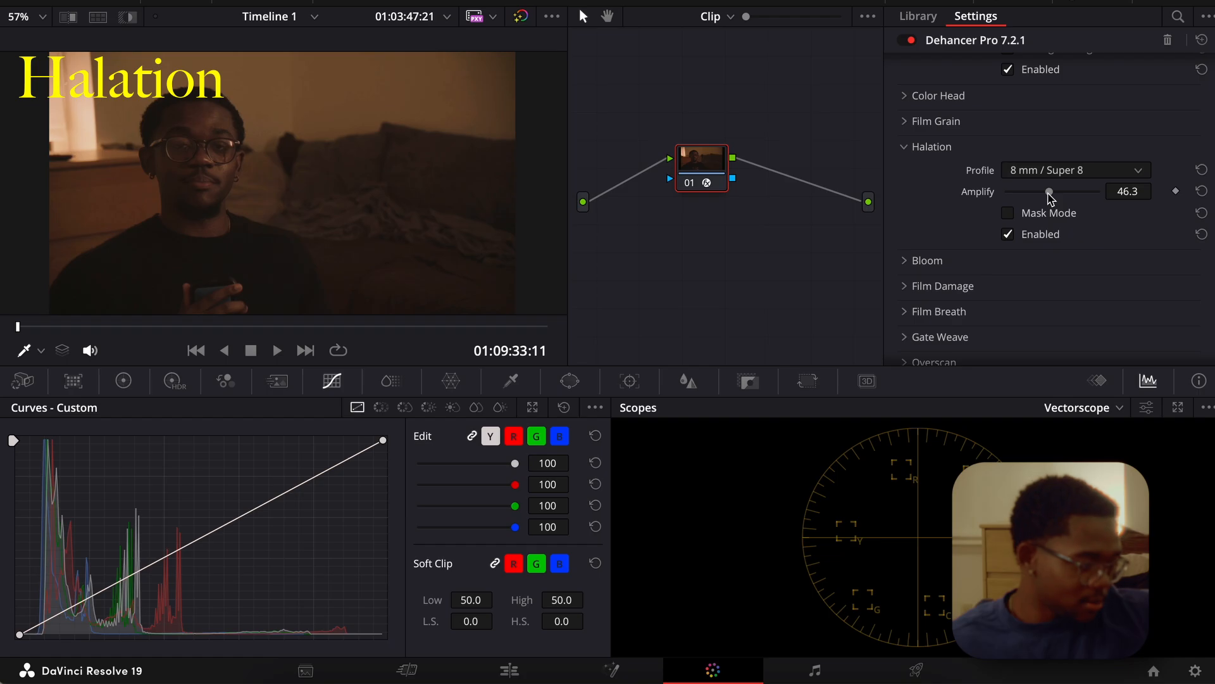
{"action": "left_click_drag", "start_coordinate": [1051, 195], "coordinate": [1022, 194]}
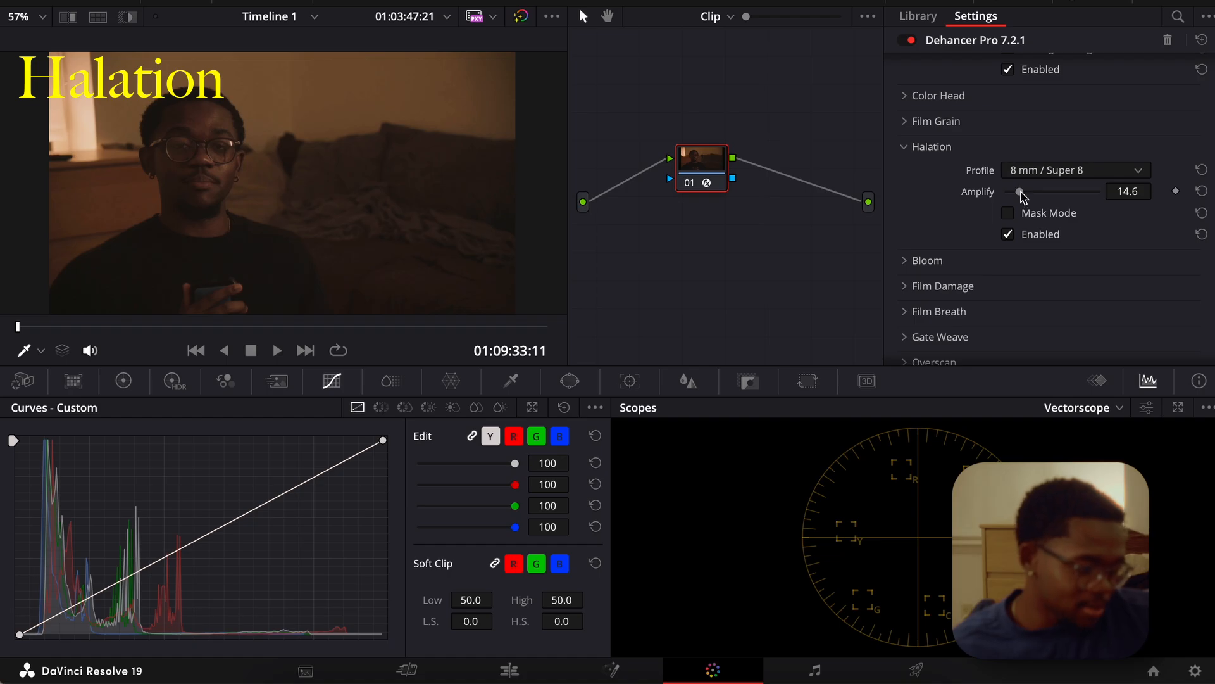
{"action": "left_click_drag", "start_coordinate": [1021, 192], "coordinate": [1014, 192]}
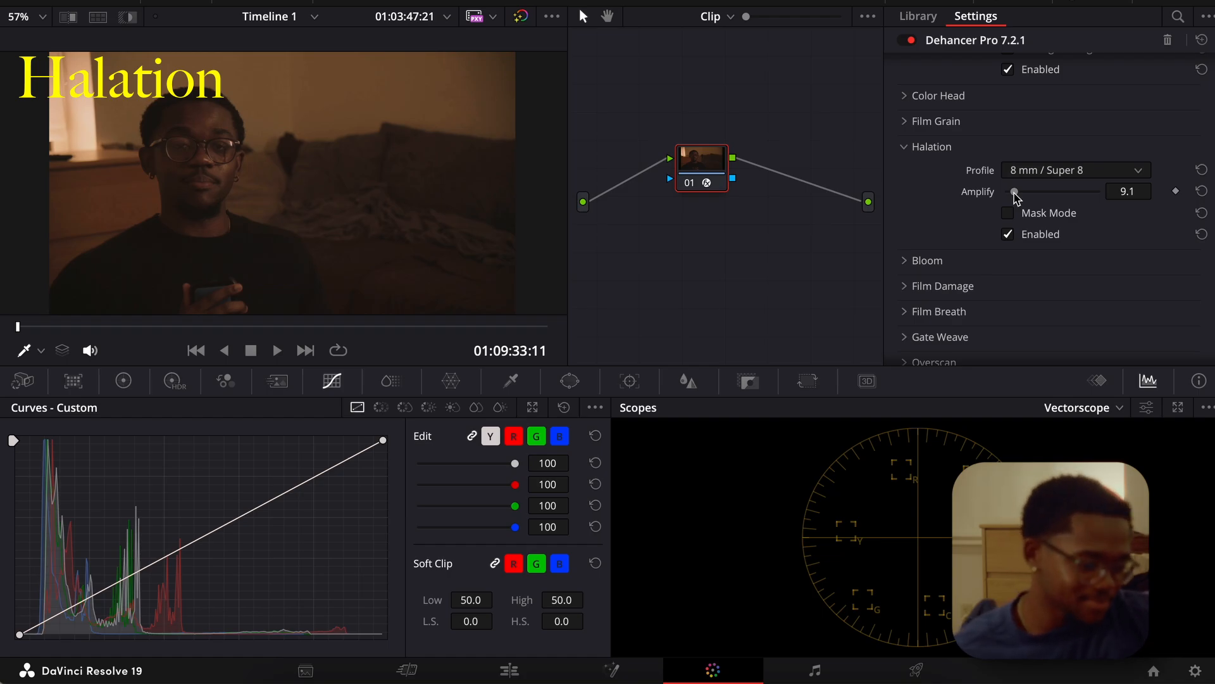
Collapse Halation, open and enable Bloom, and raise its Amplify to 100.
{"action": "left_click", "coordinate": [914, 146]}
{"action": "left_click", "coordinate": [908, 171]}
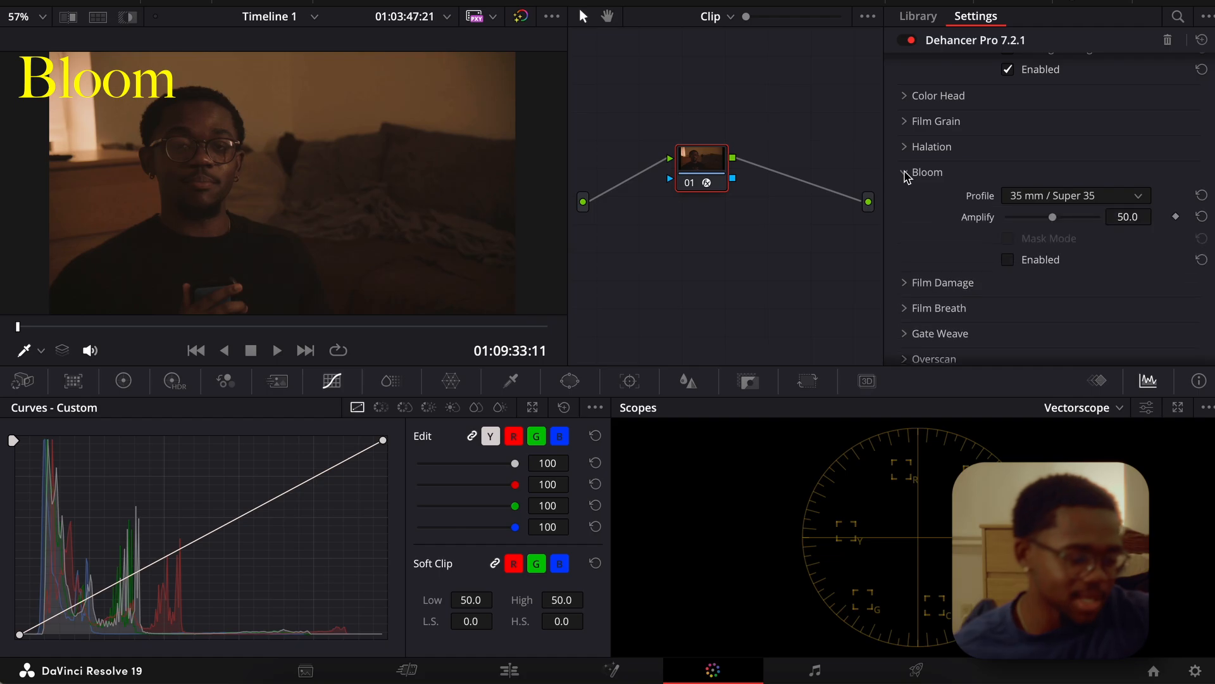
{"action": "left_click", "coordinate": [1009, 260]}
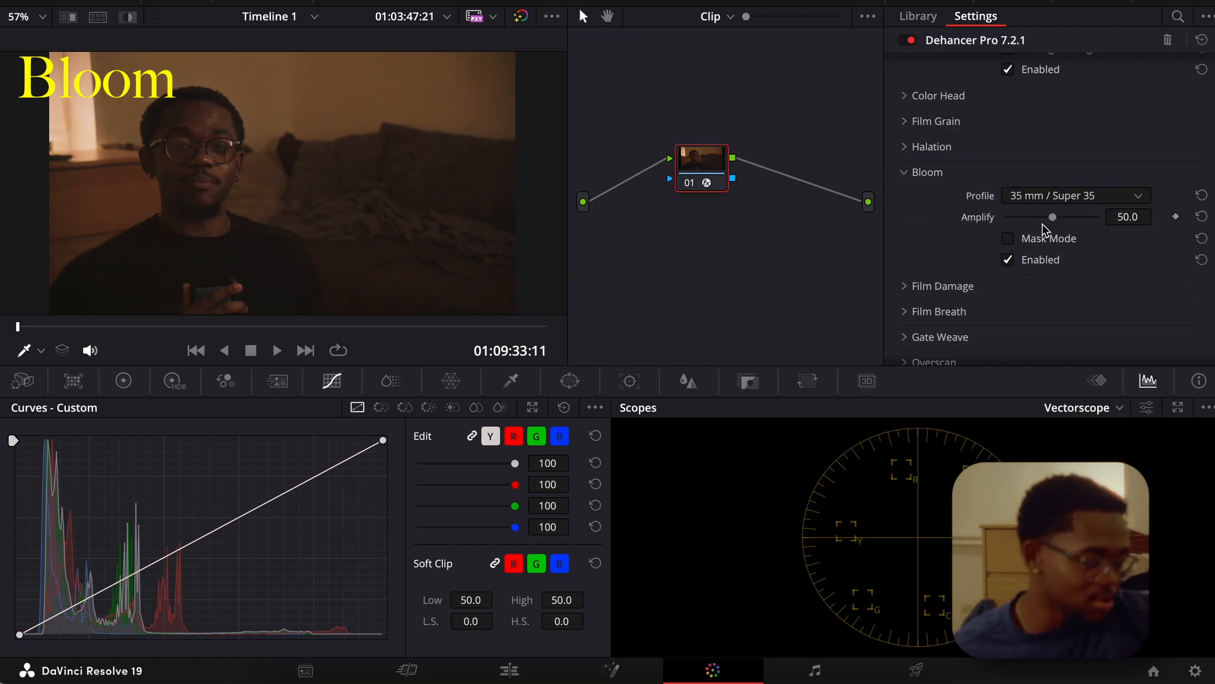
{"action": "left_click_drag", "start_coordinate": [1053, 217], "coordinate": [1132, 226]}
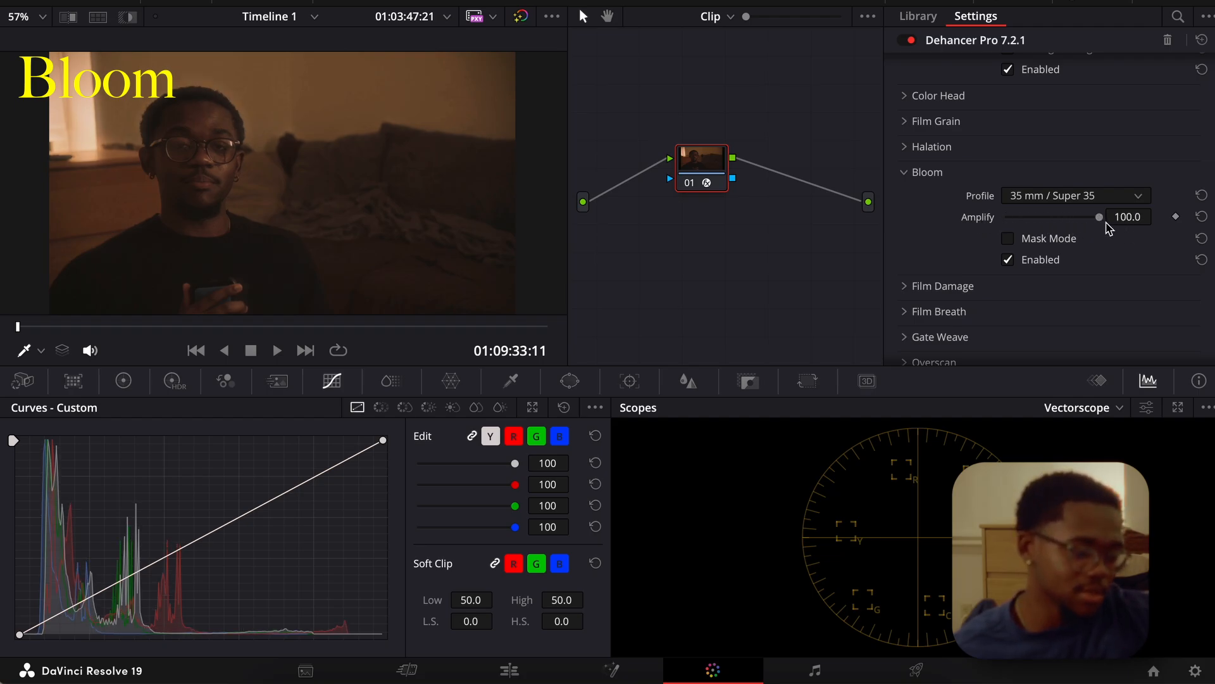
Reopen Halation, raise its Amplify to 100 for comparison with Bloom, reset the slider and collapse the section.
{"action": "left_click", "coordinate": [906, 148]}
{"action": "left_click_drag", "start_coordinate": [1014, 192], "coordinate": [1142, 206]}
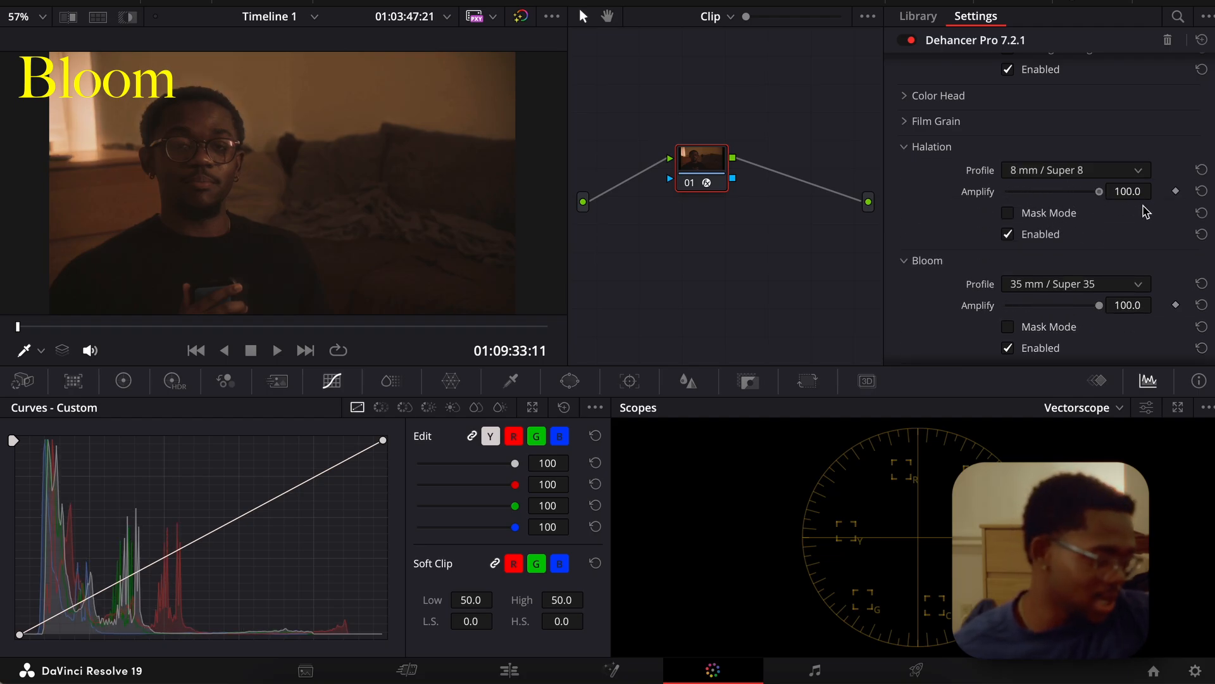
{"action": "double_click", "coordinate": [1099, 192]}
{"action": "left_click", "coordinate": [912, 151]}
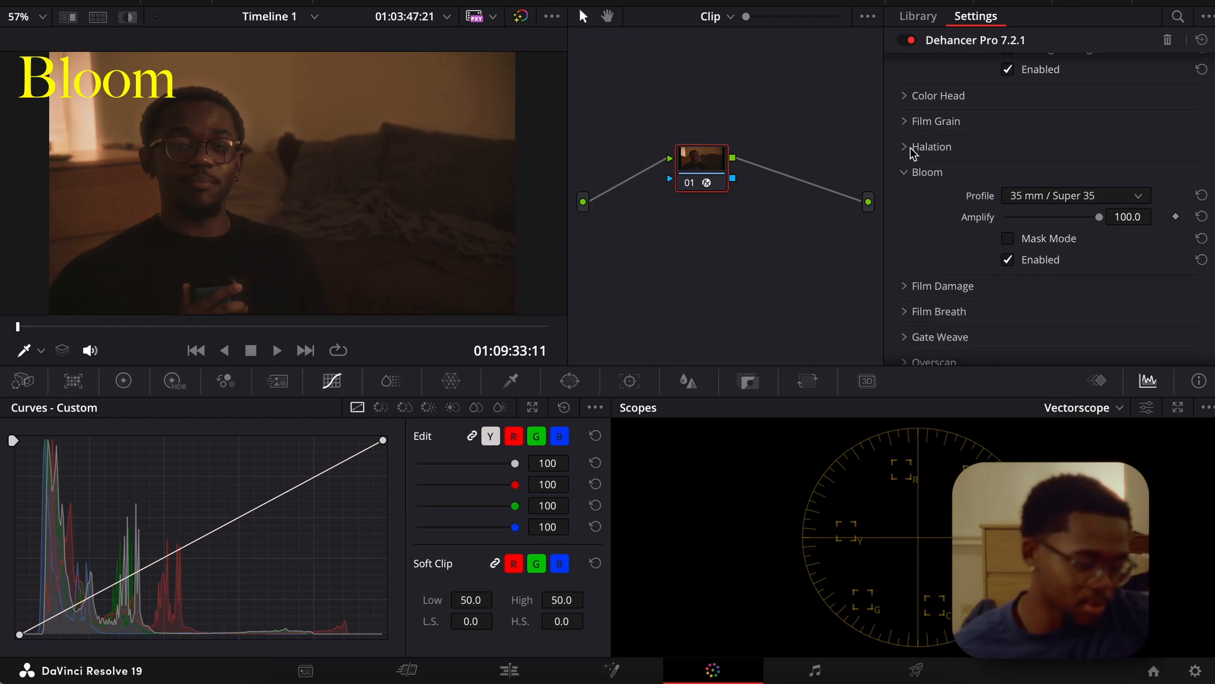
Set the Bloom profile to 16 mm / Super 16 while previewing its mask, turn Mask Mode off and lower Amplify to 7.3.
{"action": "left_click", "coordinate": [1008, 240]}
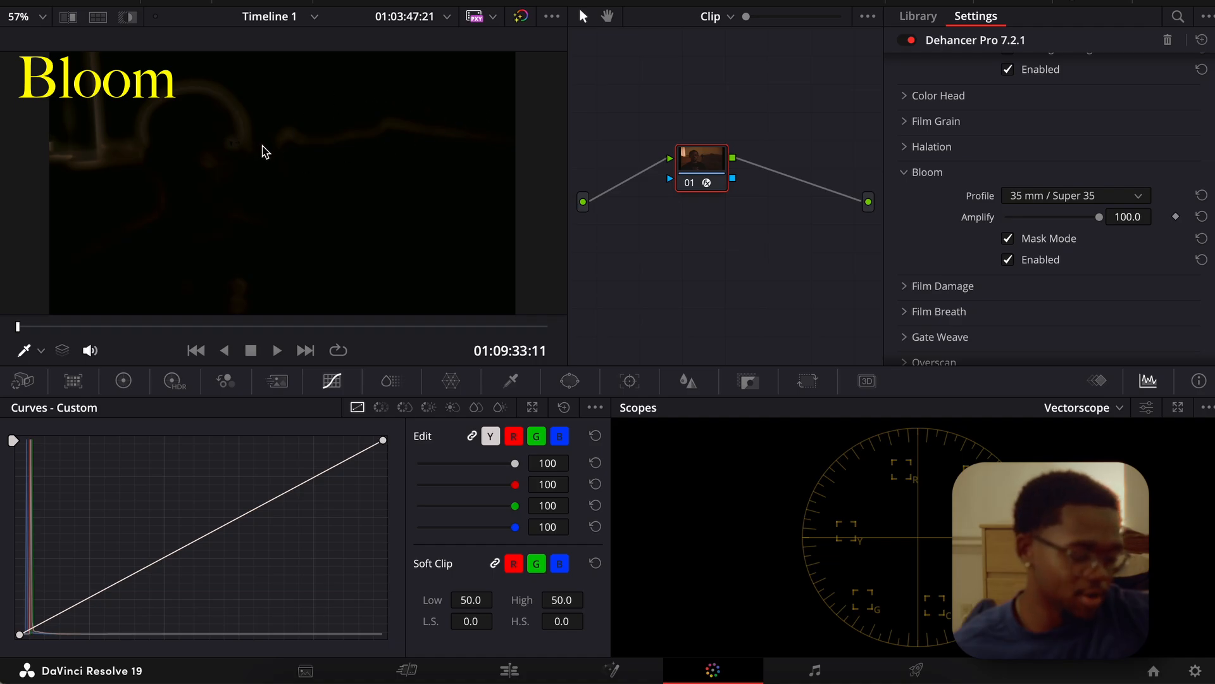
{"action": "left_click", "coordinate": [925, 2]}
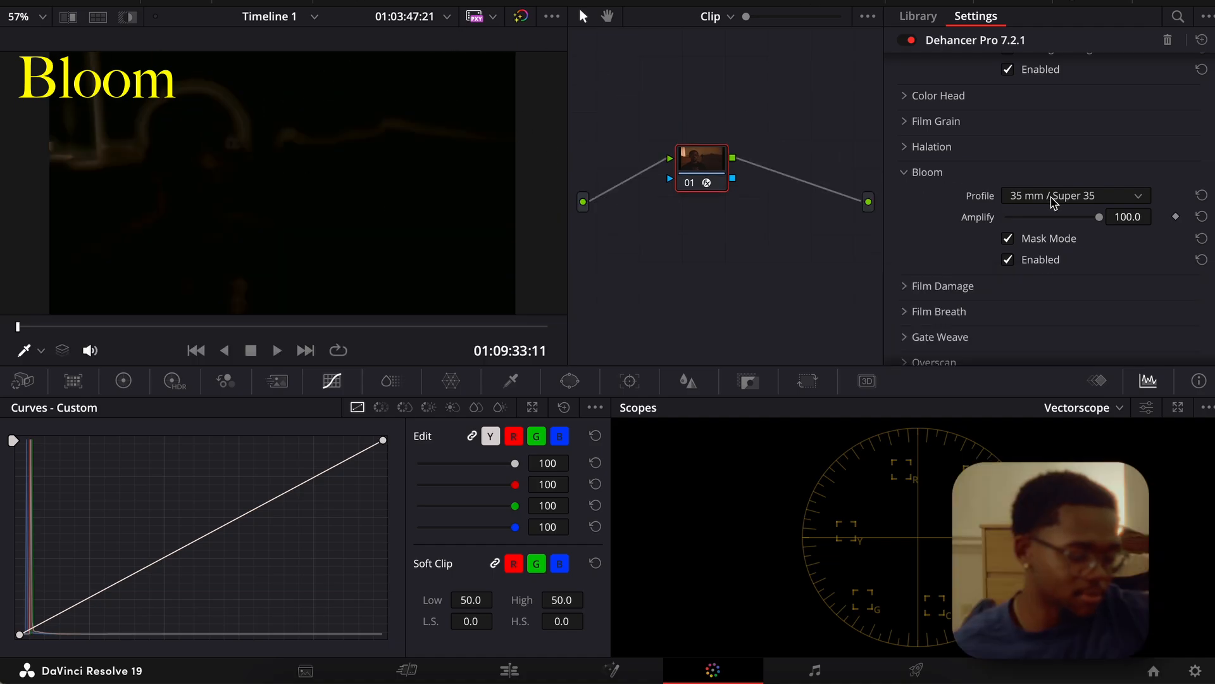
{"action": "left_click", "coordinate": [1051, 197]}
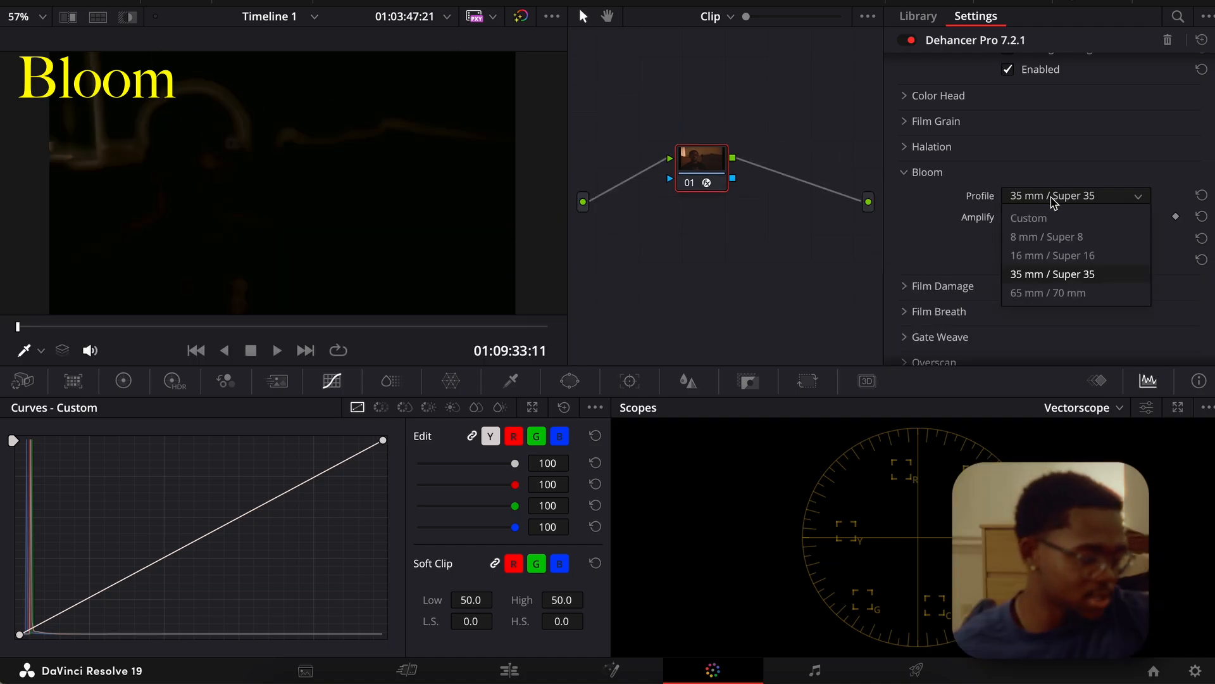
{"action": "left_click", "coordinate": [1037, 257]}
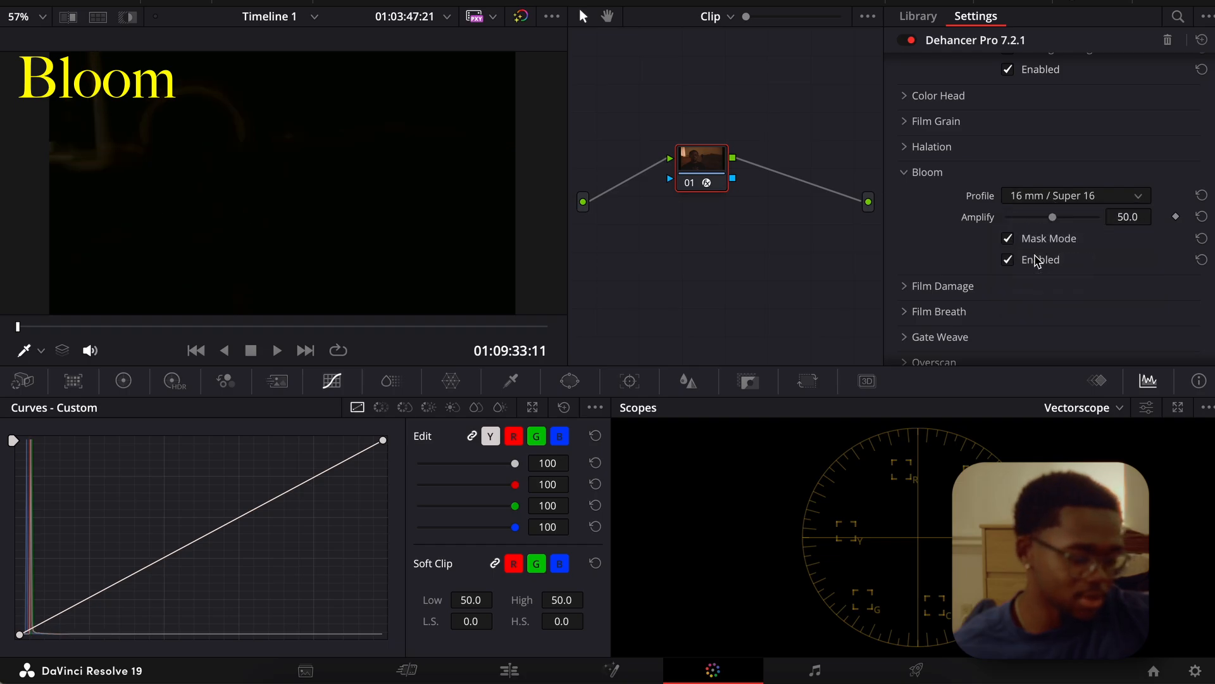
{"action": "left_click", "coordinate": [1008, 239]}
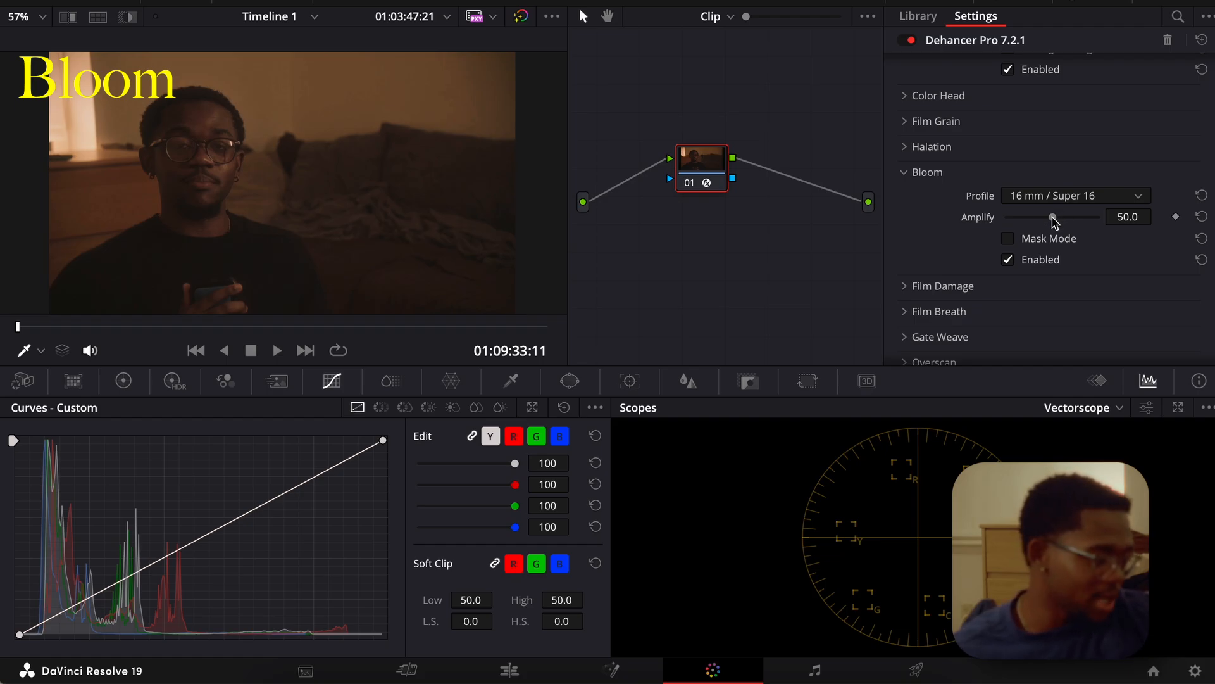
{"action": "left_click_drag", "start_coordinate": [1052, 218], "coordinate": [1017, 219]}
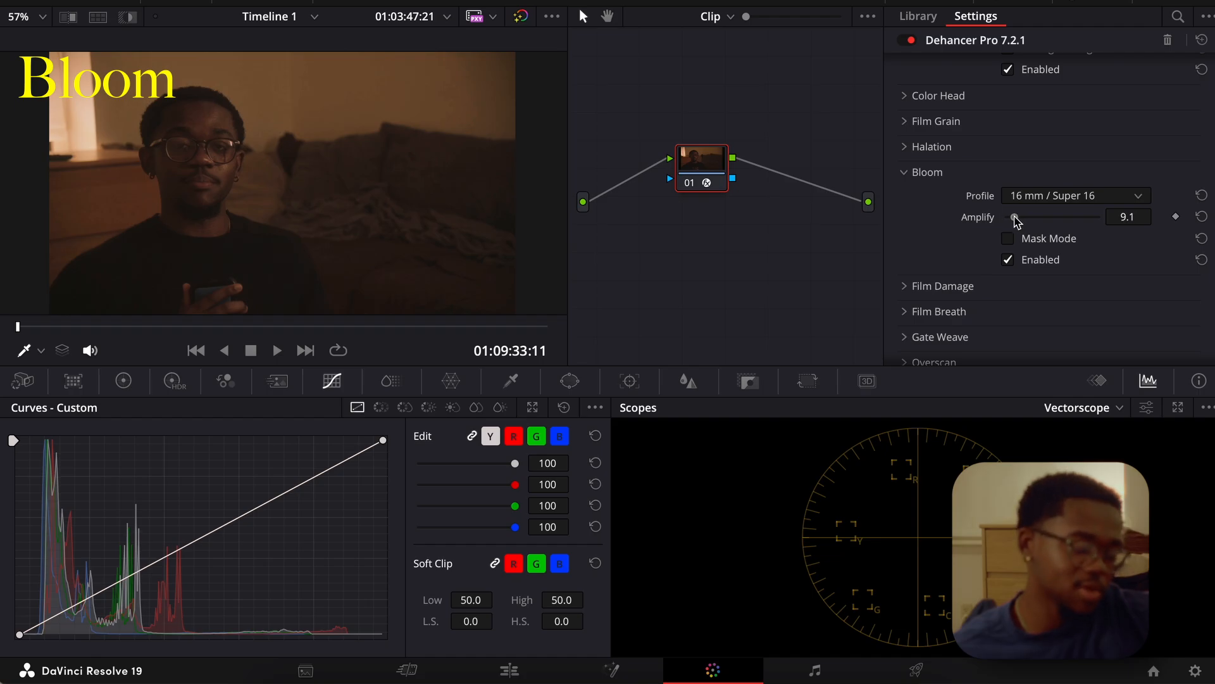
{"action": "left_click_drag", "start_coordinate": [1015, 220], "coordinate": [1014, 221]}
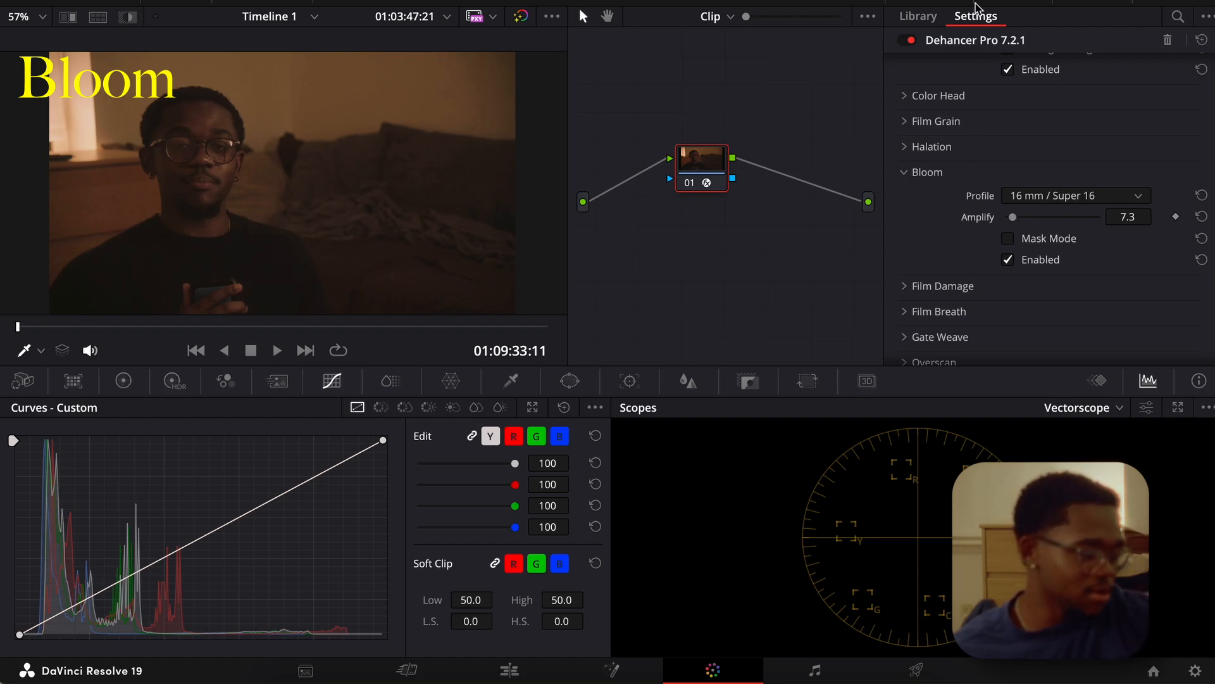
Compare the clip with the whole Dehancer Pro effect on and off repeatedly, leaving it enabled.
{"action": "left_click", "coordinate": [910, 40]}
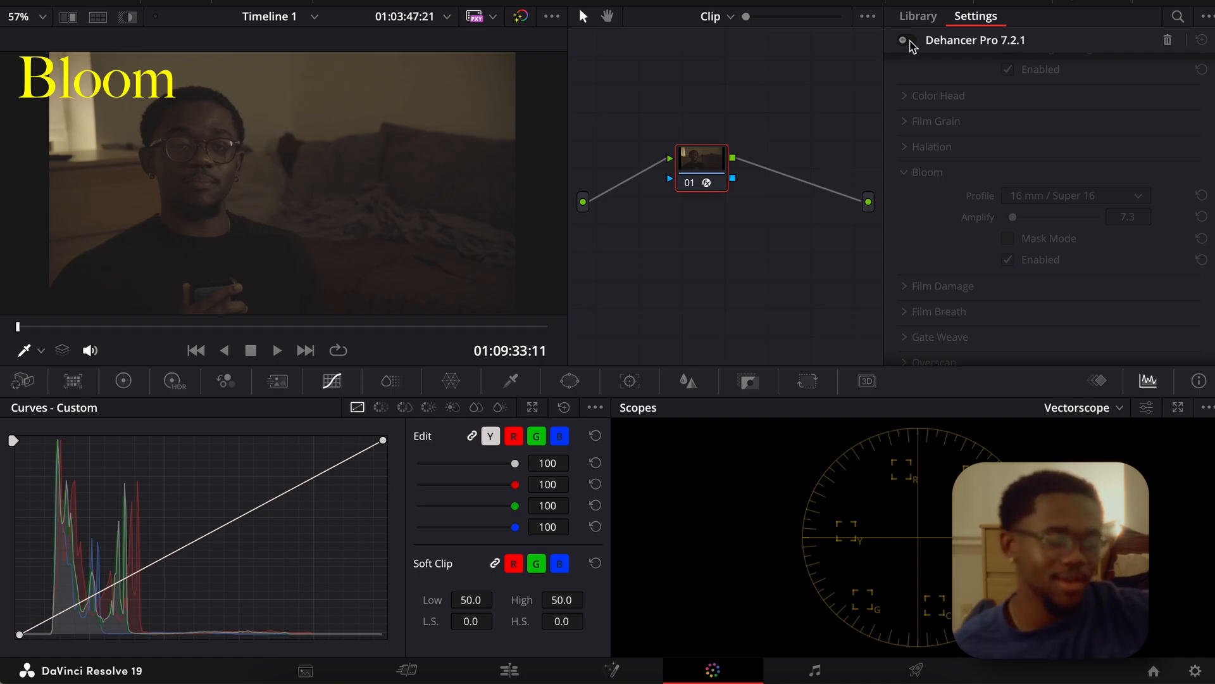
{"action": "left_click", "coordinate": [911, 40]}
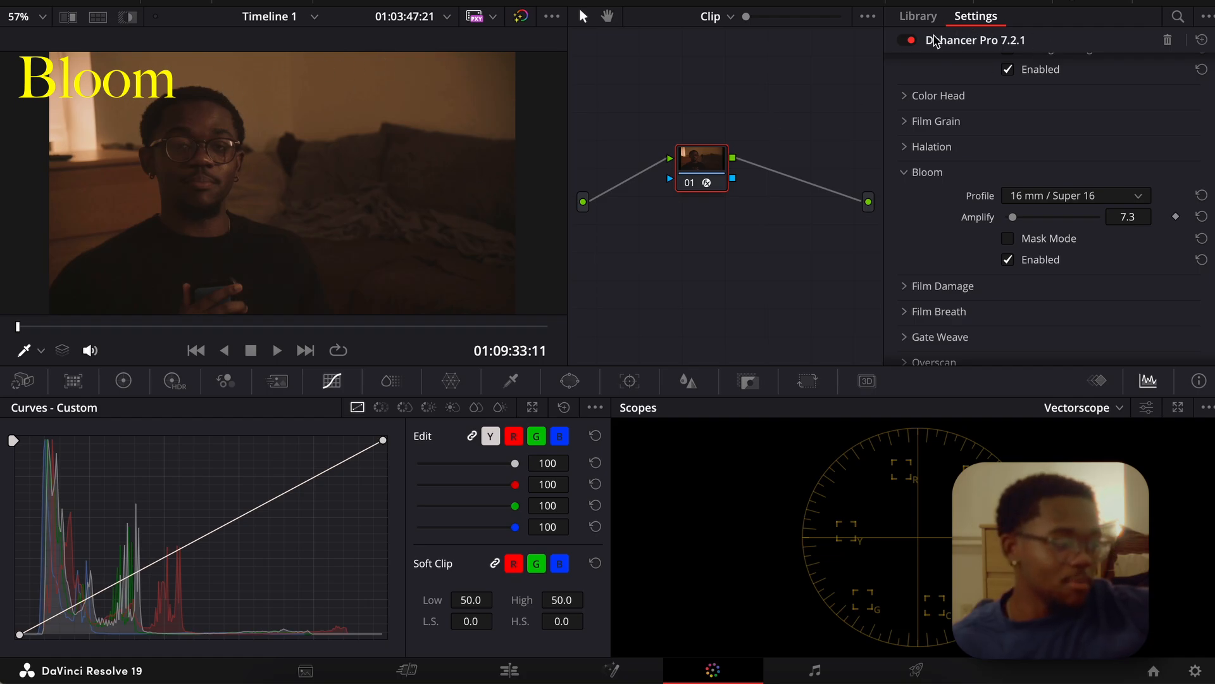
{"action": "left_click", "coordinate": [911, 41]}
{"action": "left_click", "coordinate": [911, 41]}
{"action": "left_click", "coordinate": [912, 41]}
{"action": "left_click", "coordinate": [911, 41]}
{"action": "left_click", "coordinate": [911, 41]}
{"action": "left_click", "coordinate": [911, 41]}
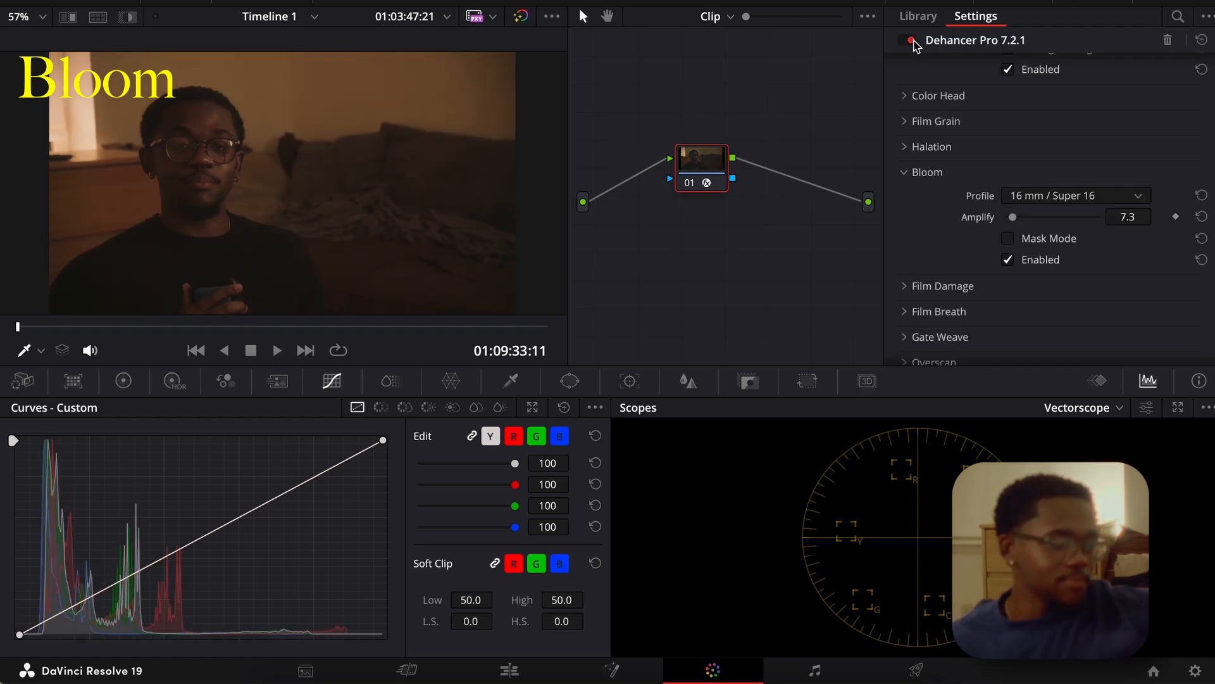
{"action": "left_click", "coordinate": [912, 41]}
{"action": "left_click", "coordinate": [911, 41]}
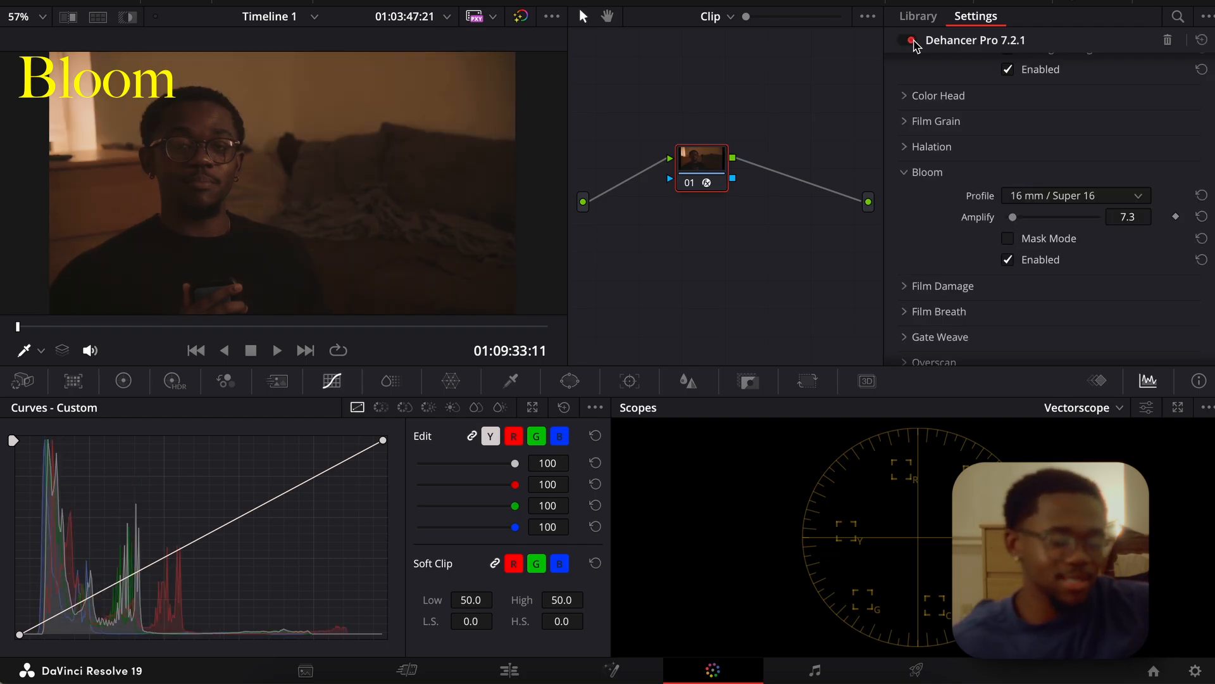
{"action": "left_click", "coordinate": [911, 41]}
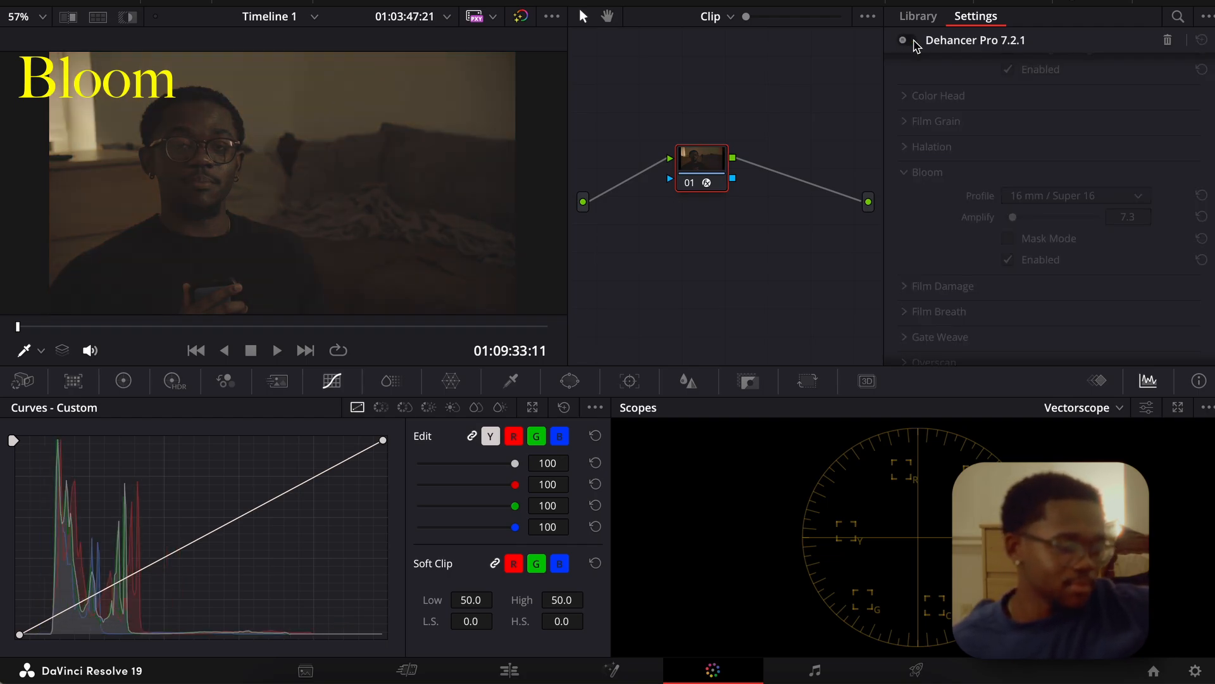
{"action": "left_click", "coordinate": [912, 41]}
{"action": "left_click", "coordinate": [911, 42]}
{"action": "left_click", "coordinate": [911, 41]}
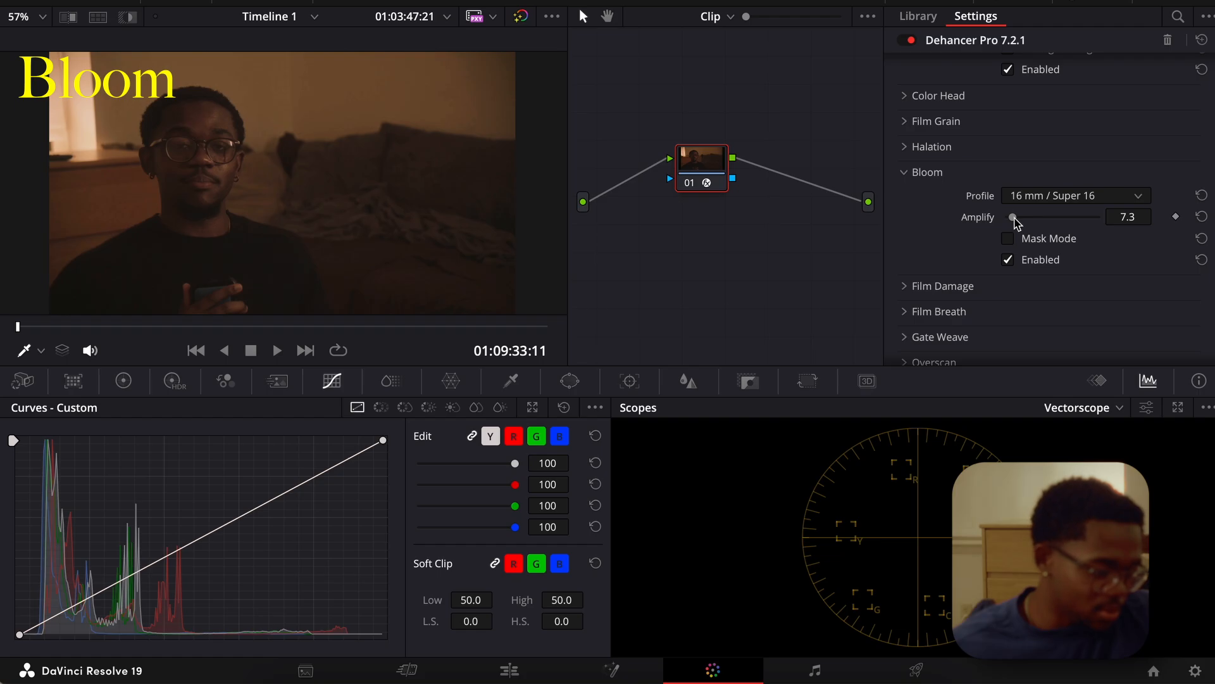
Raise the Bloom Amplify slightly and play the graded clip full screen from the cutting timeline.
{"action": "left_click_drag", "start_coordinate": [1013, 218], "coordinate": [1019, 223]}
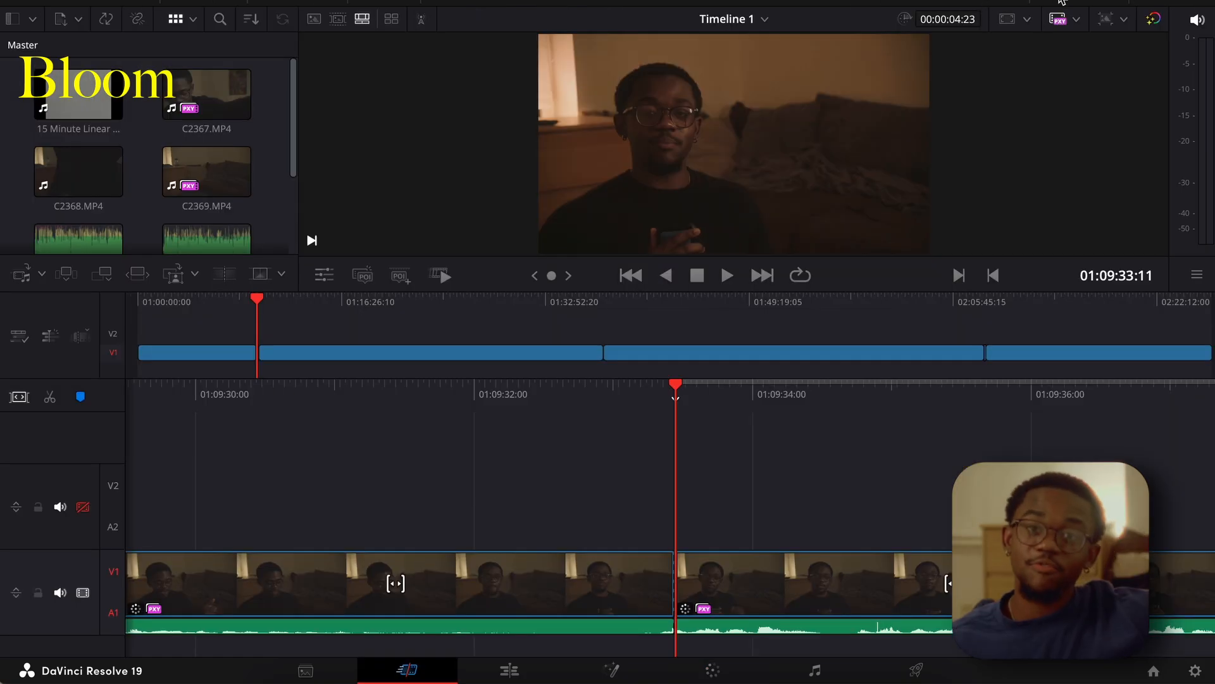
{"action": "left_click", "coordinate": [1061, 1]}
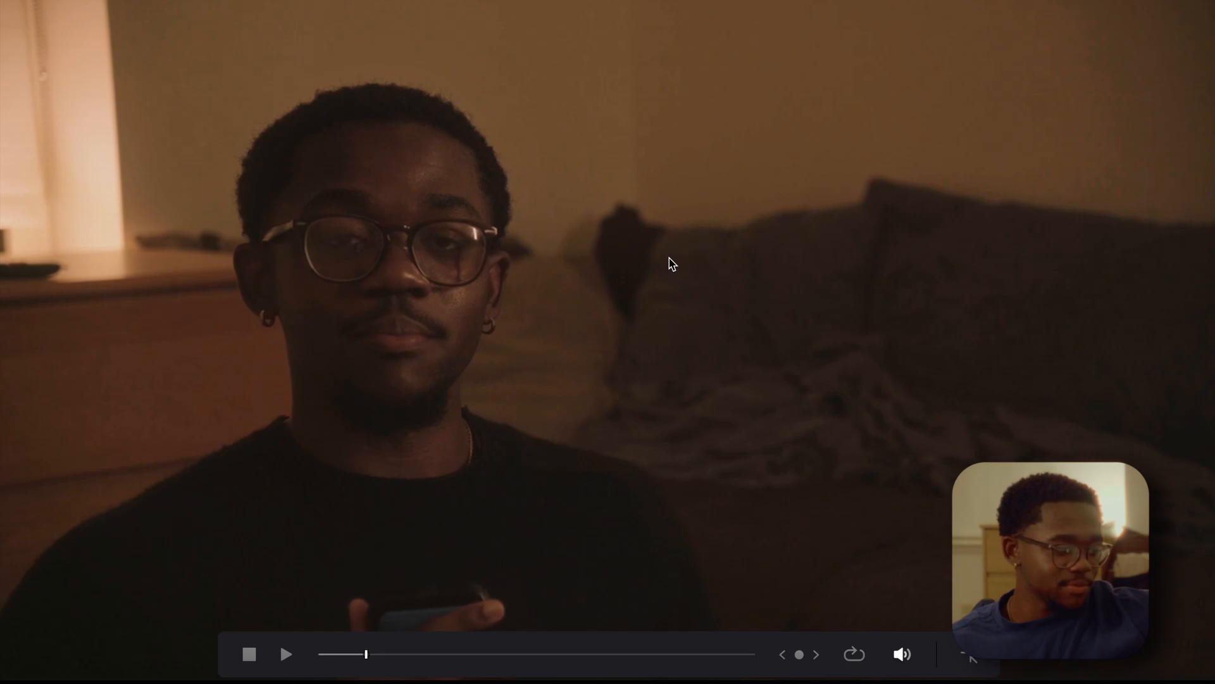
{"action": "key", "text": "space"}
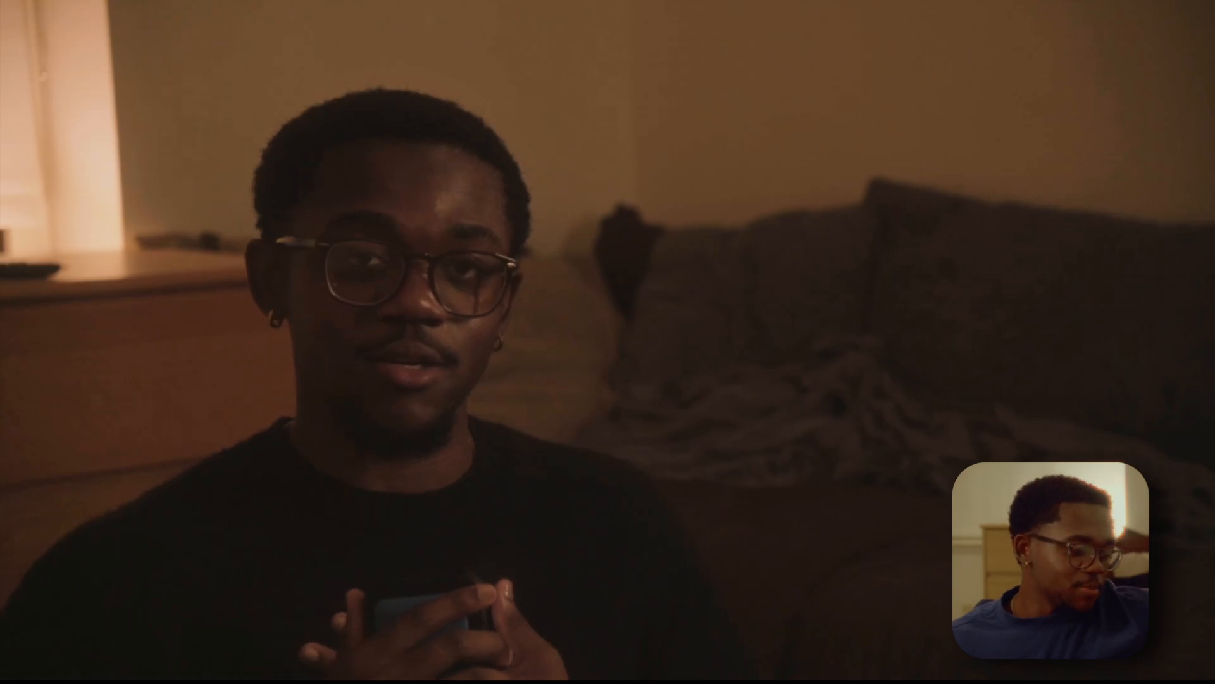
{"action": "key", "text": "Escape"}
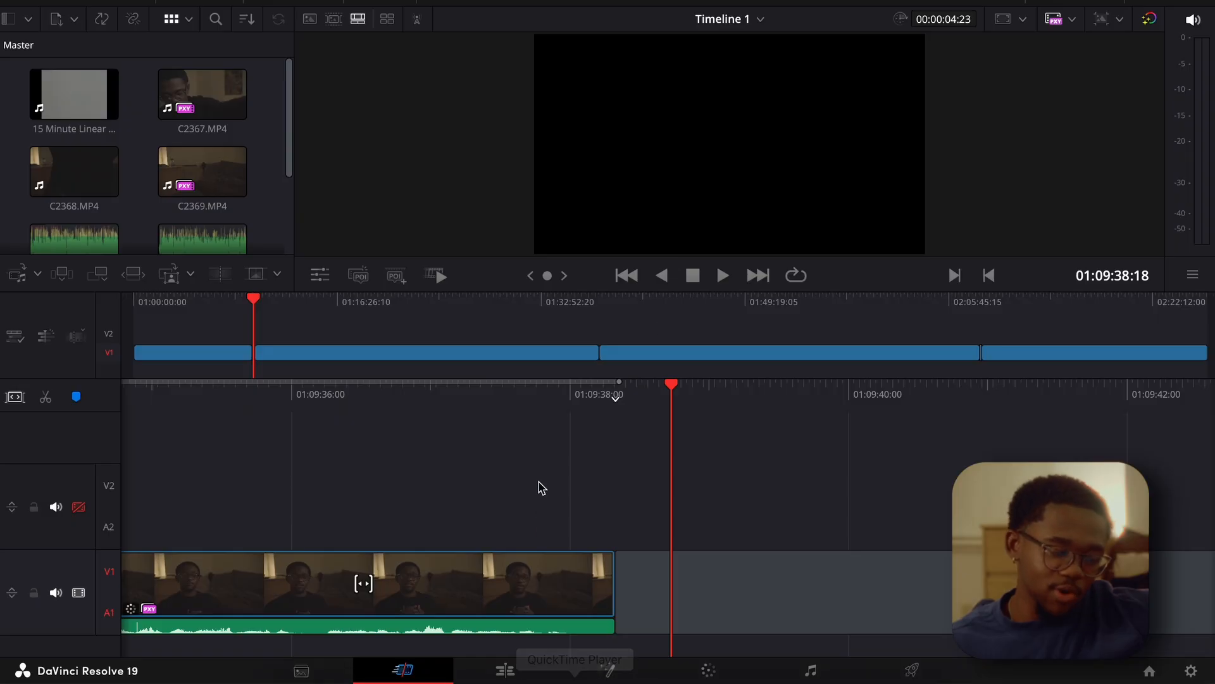
Switch to the editing timeline and move the playhead to the start of the second C2369.MP4 clip at 01:09:33:11.
{"action": "left_click", "coordinate": [506, 670]}
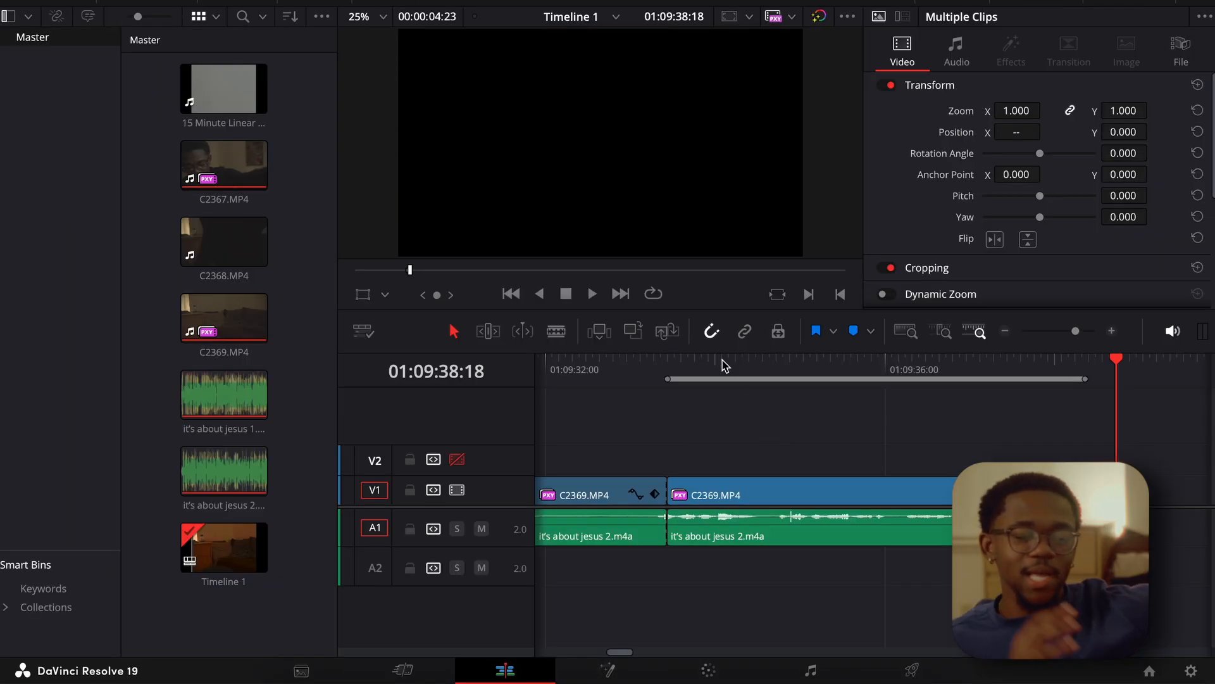
{"action": "left_click", "coordinate": [672, 359]}
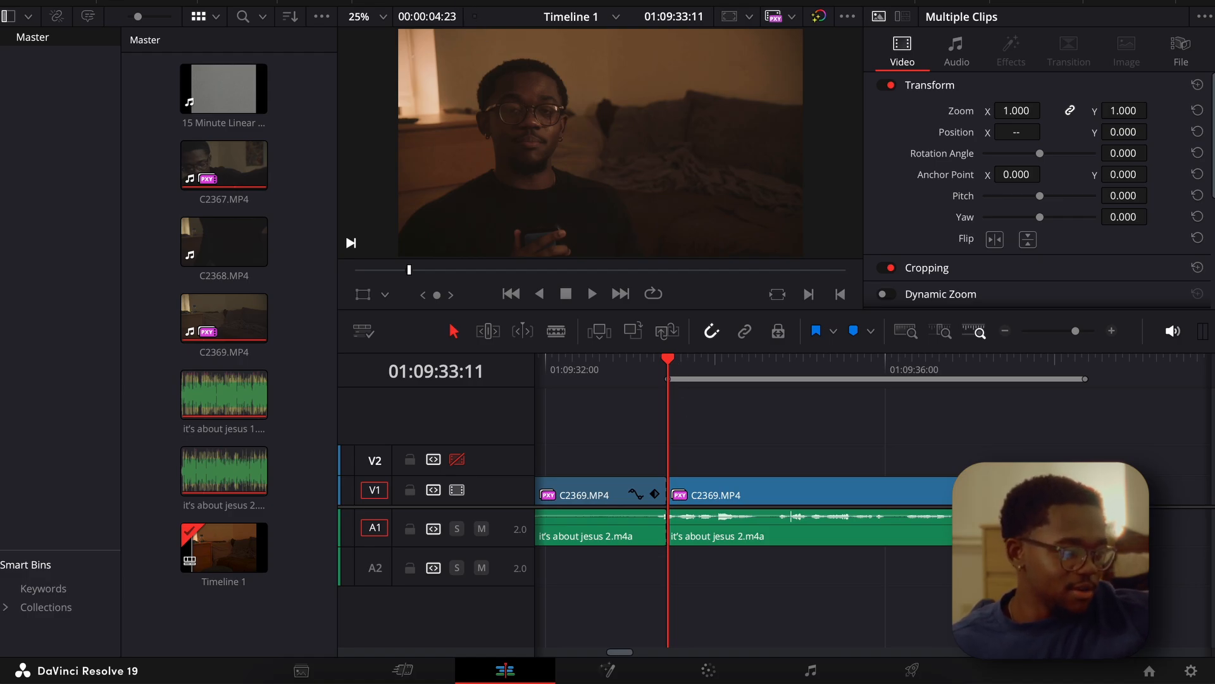
Set the project's proxy handling to Prefer Camera Originals.
{"action": "left_click", "coordinate": [450, 0]}
{"action": "mouse_move", "coordinate": [535, 16]}
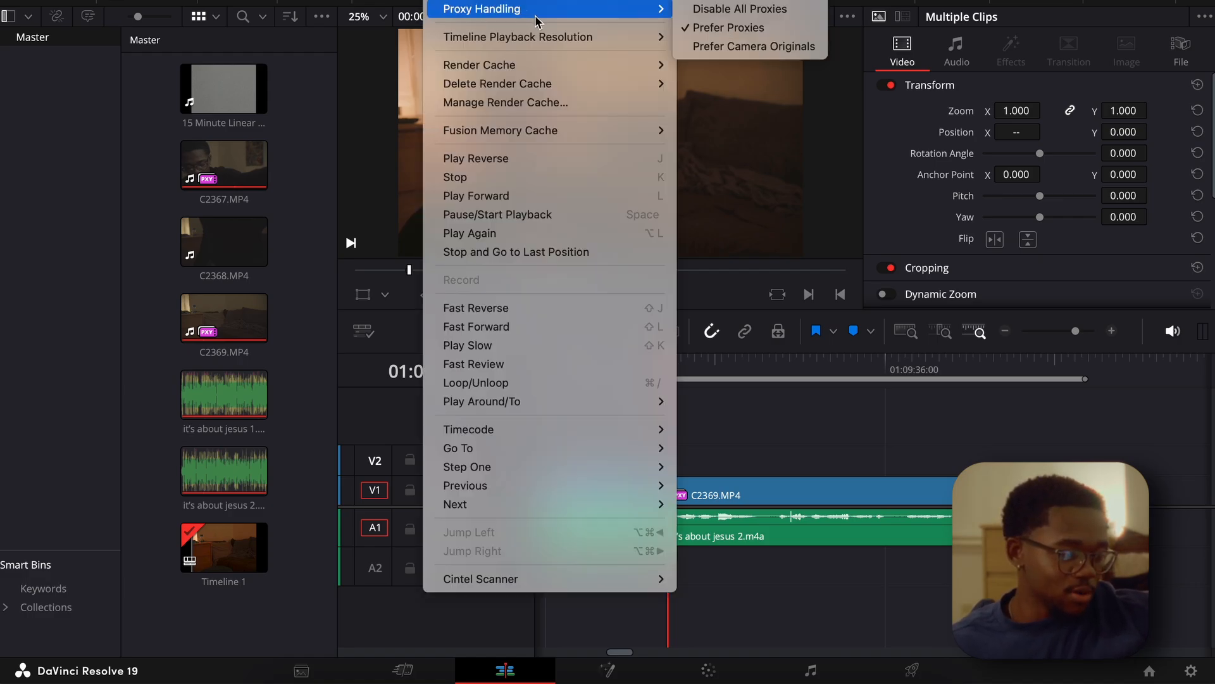
{"action": "left_click", "coordinate": [747, 47]}
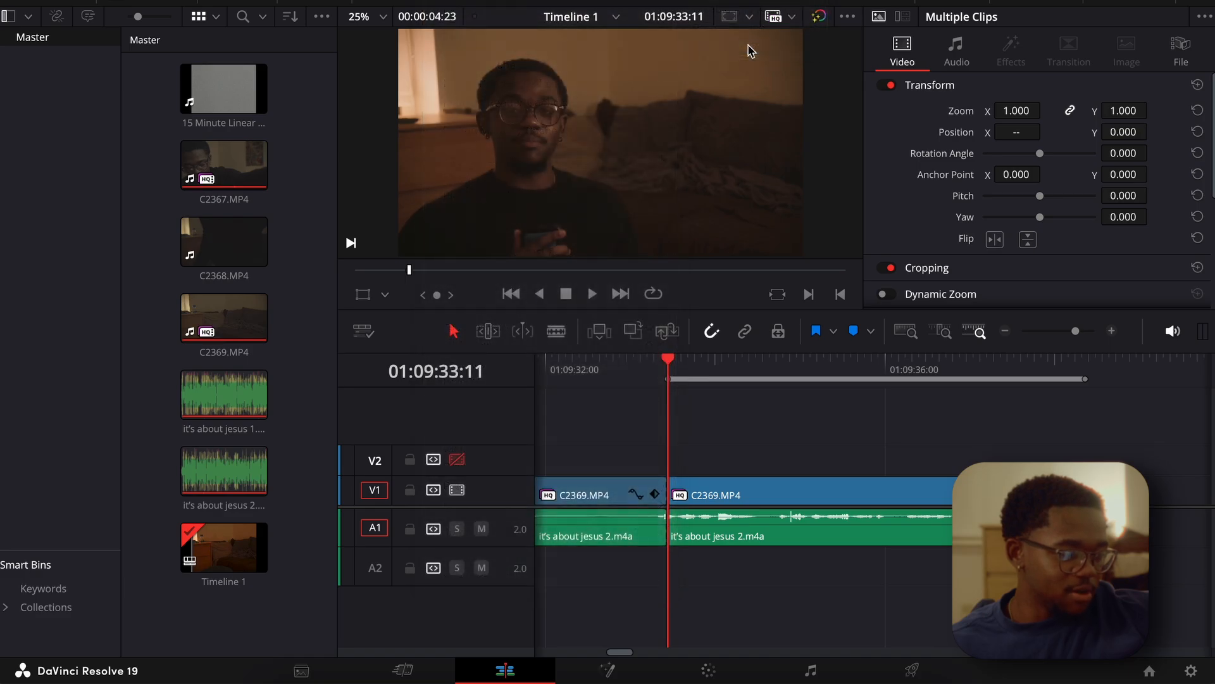
{"action": "left_click", "coordinate": [451, 0]}
{"action": "mouse_move", "coordinate": [535, 9]}
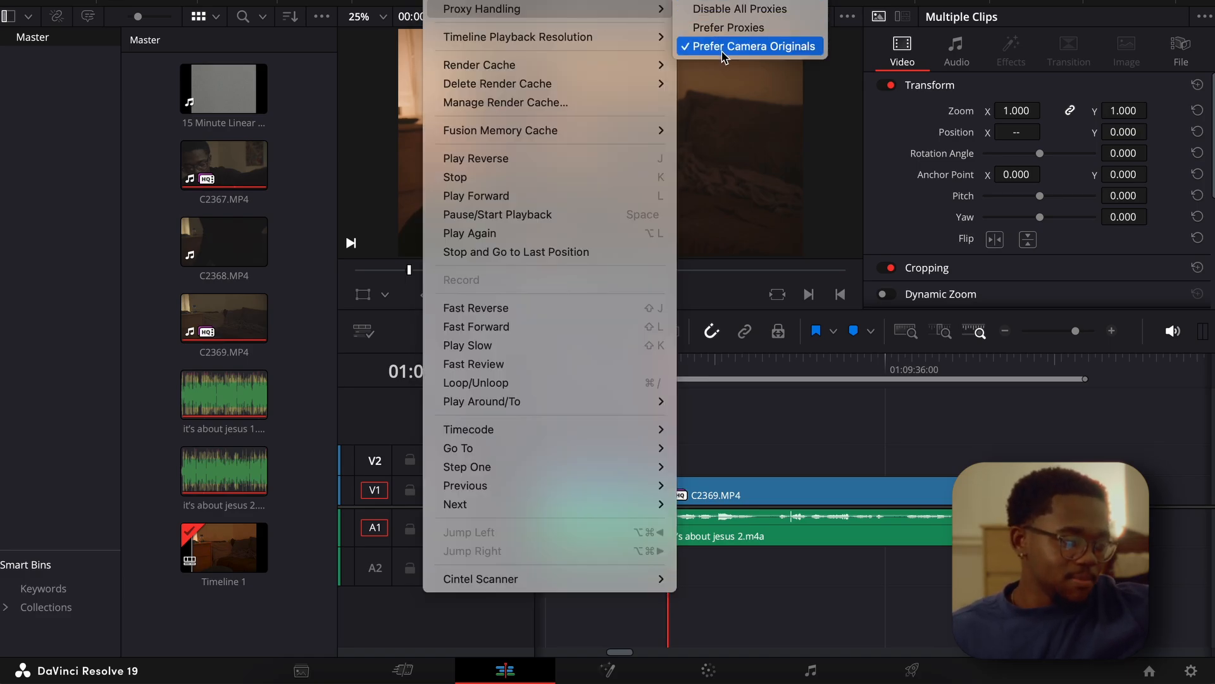
{"action": "left_click", "coordinate": [702, 46]}
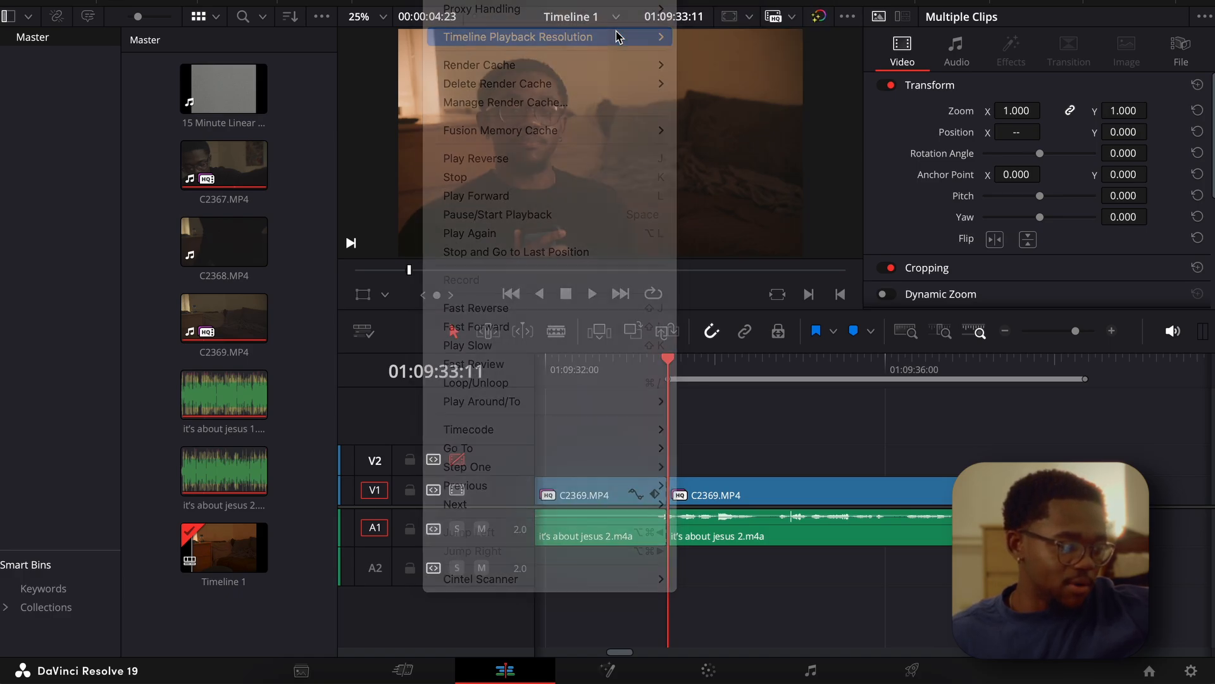
Set the timeline playback resolution to Full and play the second C2369.MP4 clip to test playback with Prefer Camera Originals.
{"action": "left_click", "coordinate": [450, 0]}
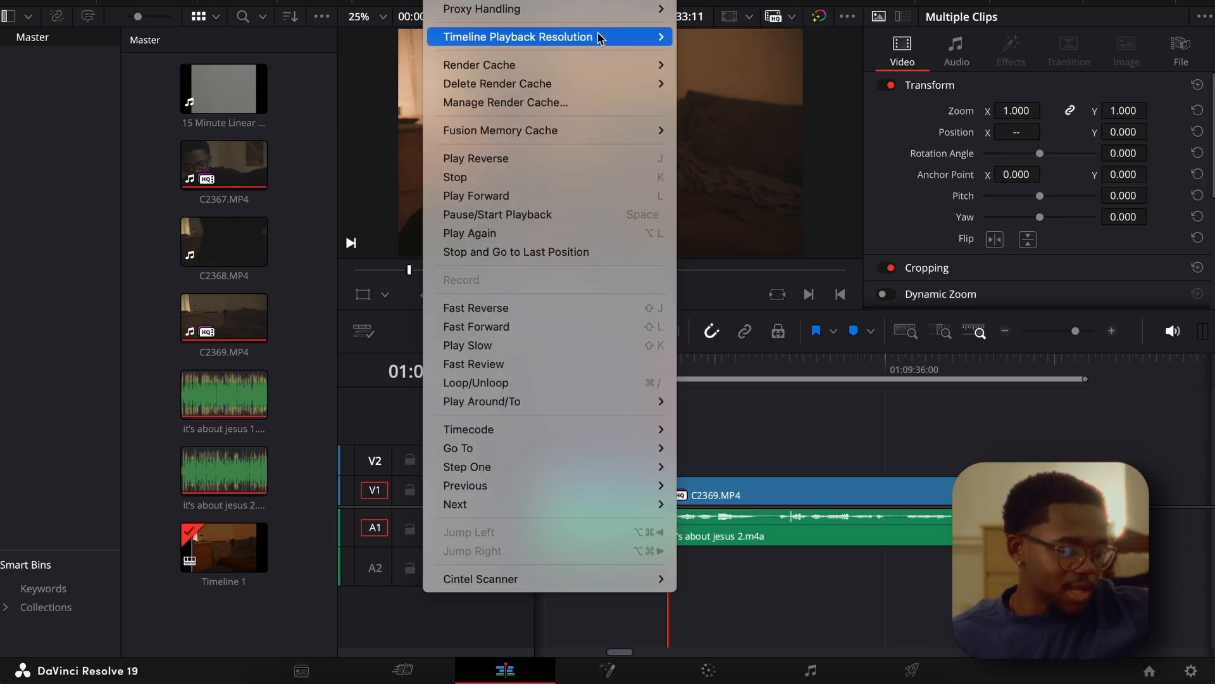
{"action": "mouse_move", "coordinate": [598, 37]}
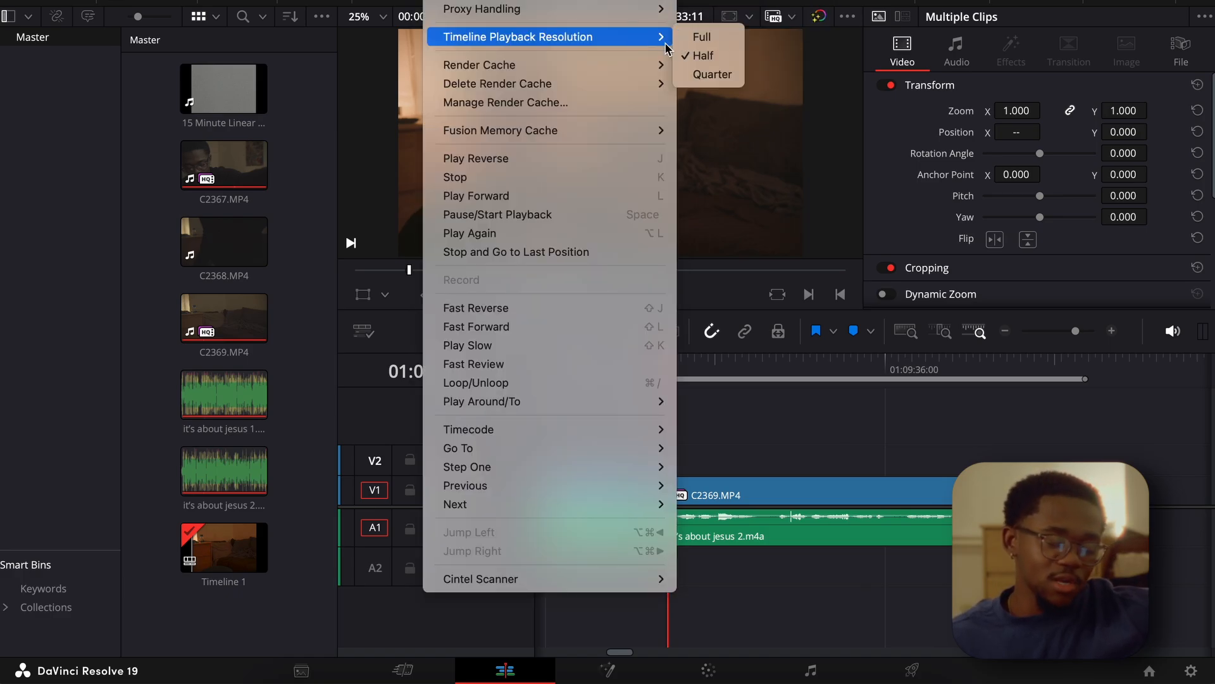
{"action": "left_click", "coordinate": [704, 43]}
{"action": "left_click", "coordinate": [451, 0]}
{"action": "mouse_move", "coordinate": [538, 9]}
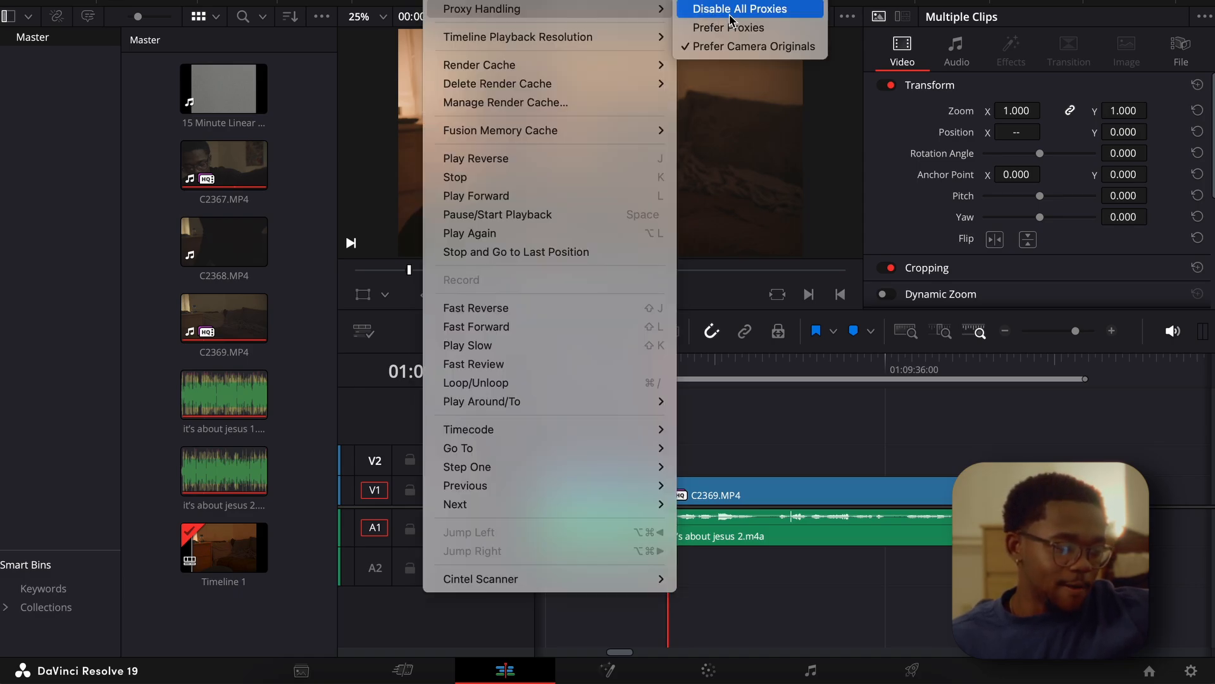
{"action": "left_click", "coordinate": [750, 33]}
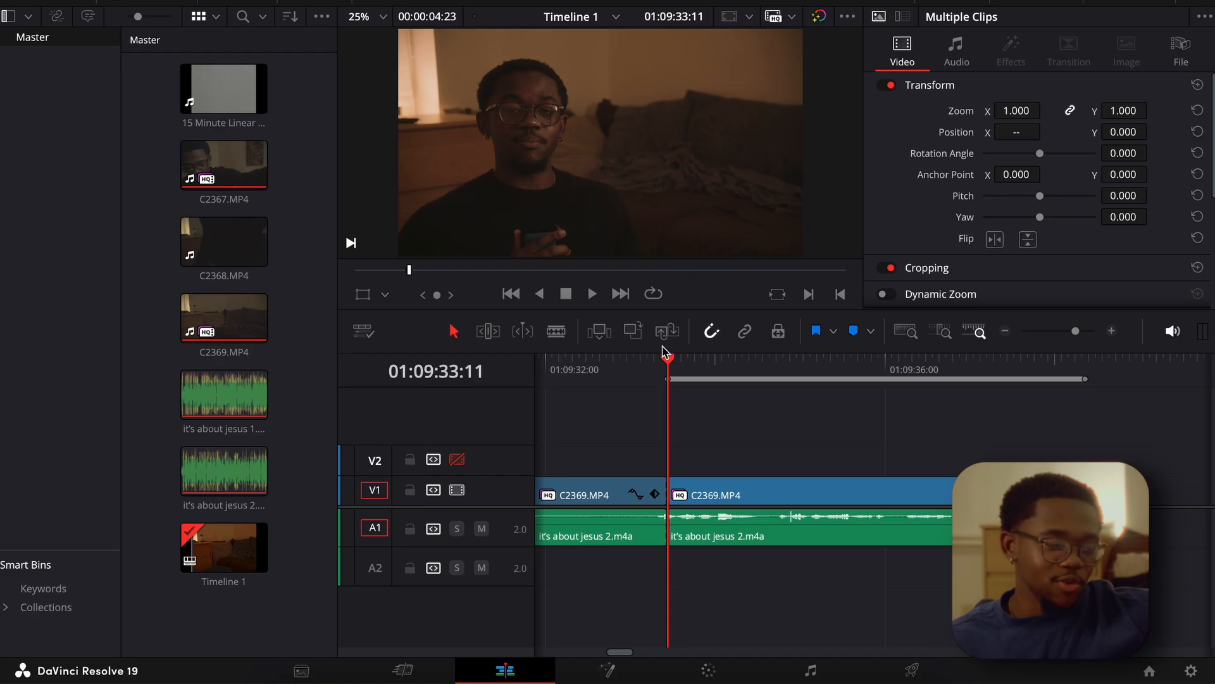
{"action": "key", "text": "space"}
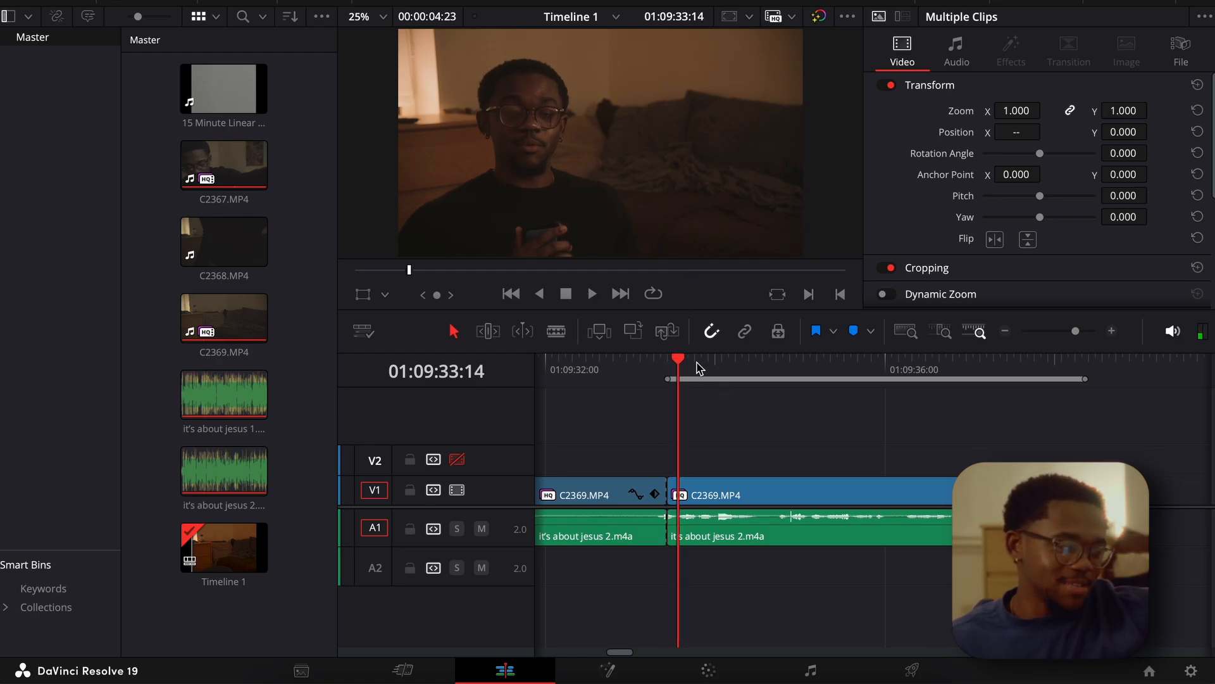
Set the timeline playback resolution to Half and return the playhead to the start of the second C2369.MP4 clip.
{"action": "left_click", "coordinate": [448, 1]}
{"action": "mouse_move", "coordinate": [544, 9]}
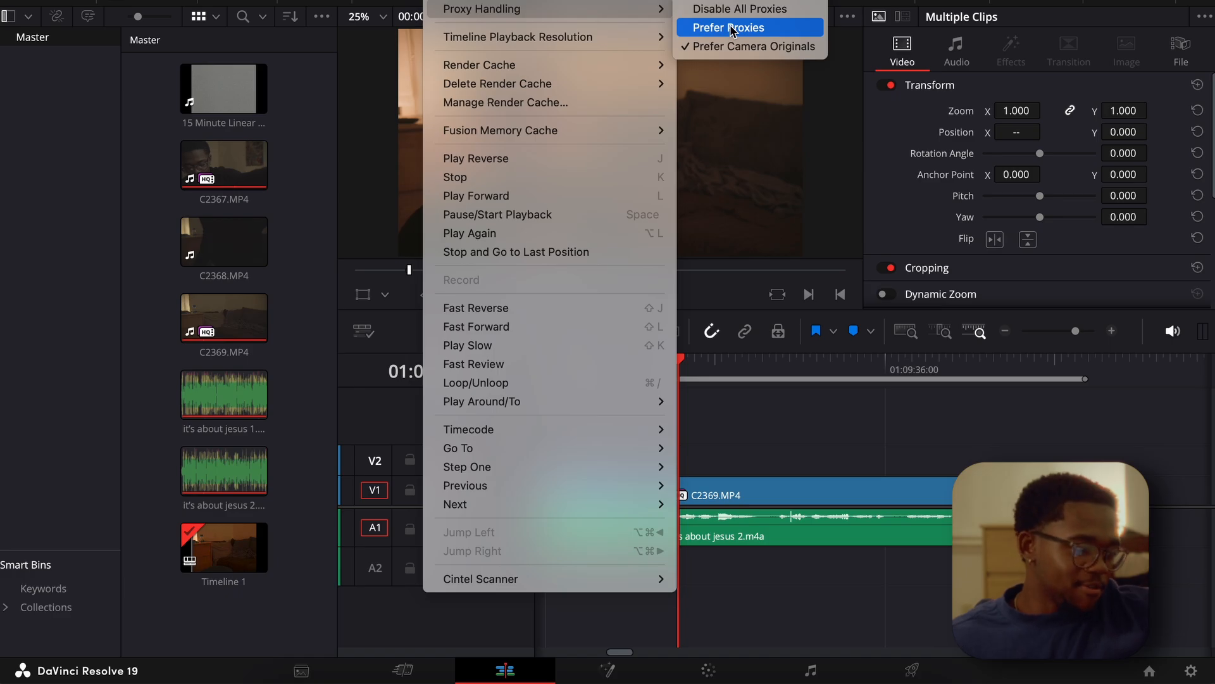
{"action": "left_click", "coordinate": [733, 46]}
{"action": "left_click", "coordinate": [448, 1]}
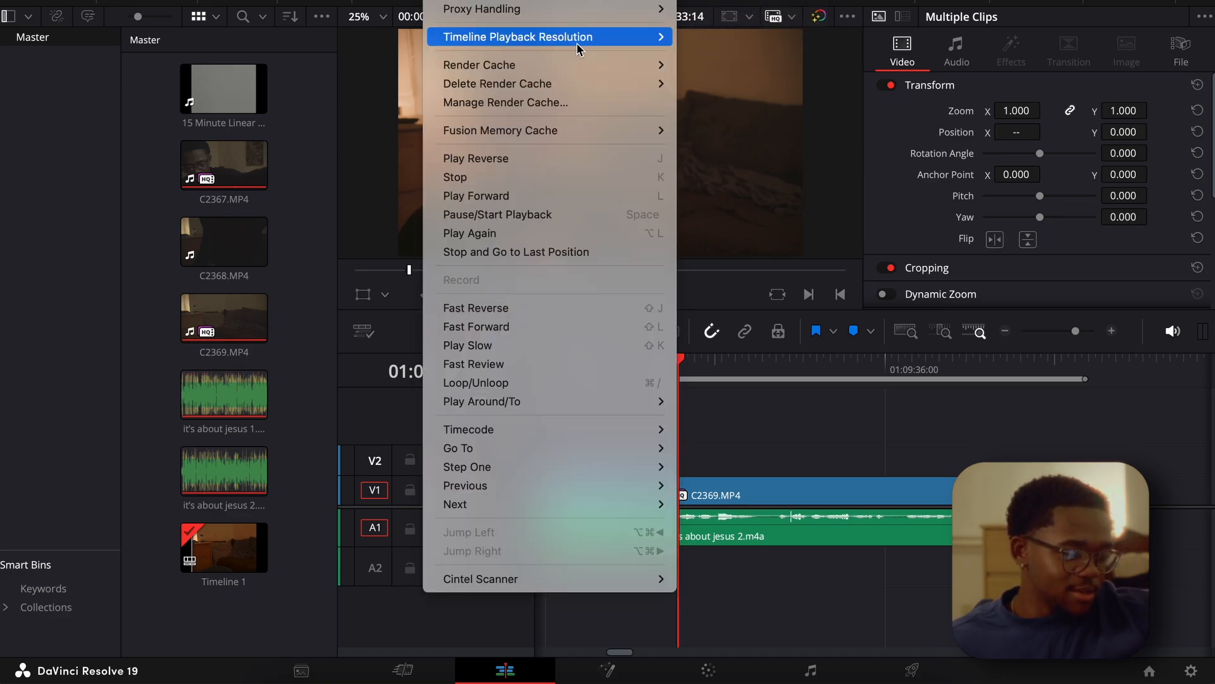
{"action": "mouse_move", "coordinate": [658, 40]}
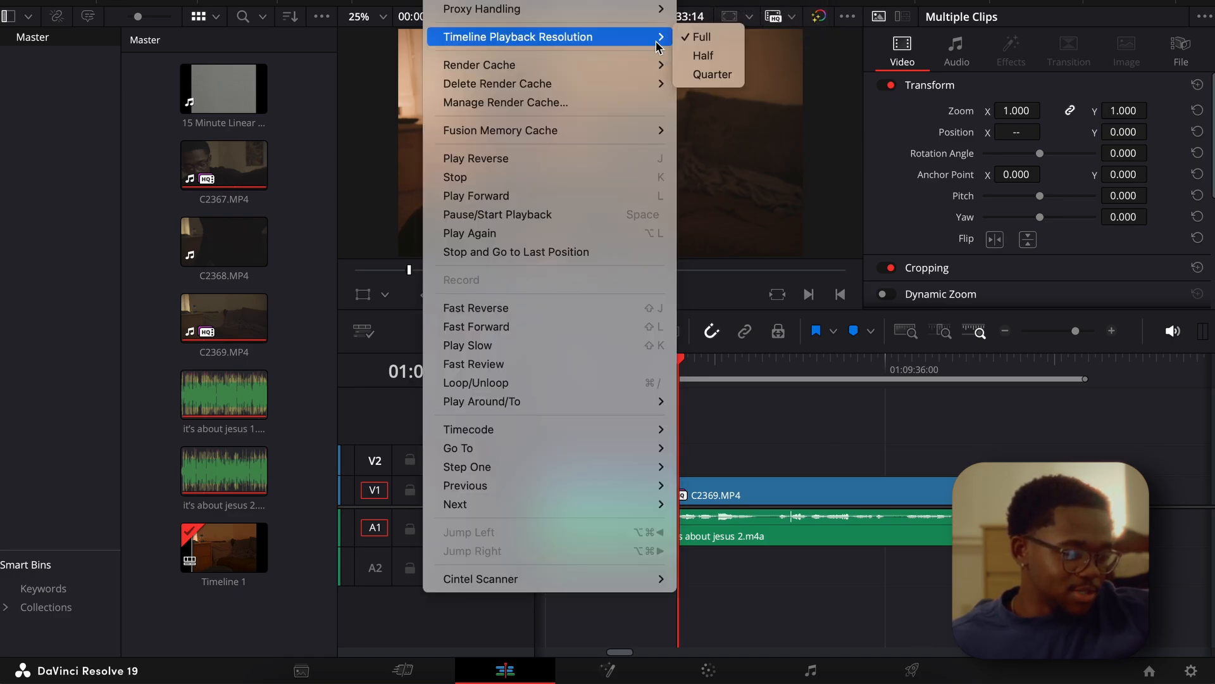
{"action": "left_click", "coordinate": [722, 55]}
{"action": "left_click", "coordinate": [669, 374]}
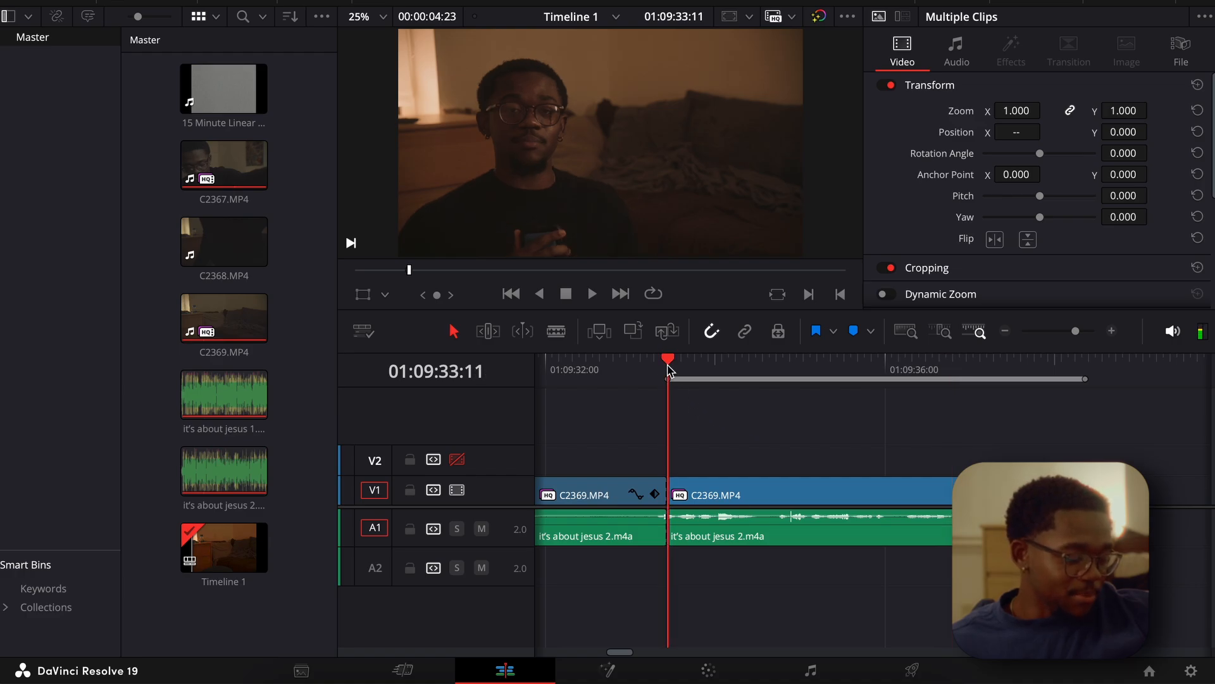
On the color page, enable Dehancer's Film Breath with the 35 mm / Super 35 profile and Impact 100, and return to the clip's start.
{"action": "left_click", "coordinate": [708, 670]}
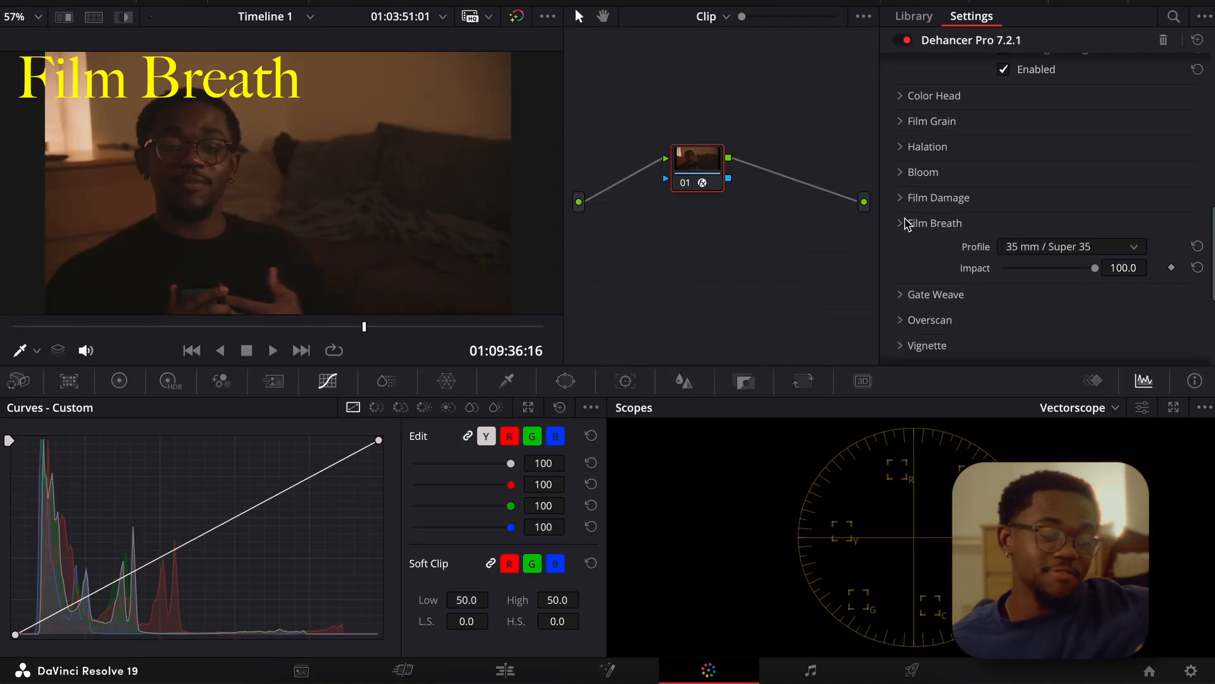
{"action": "left_click", "coordinate": [907, 223]}
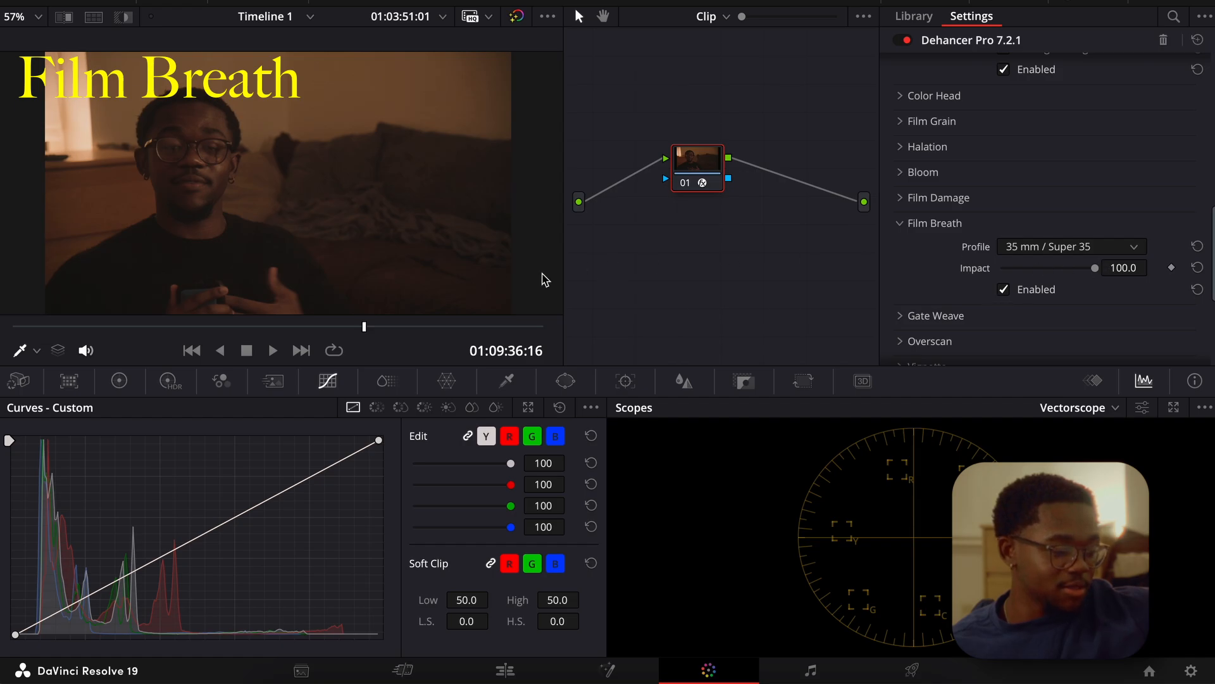
{"action": "left_click", "coordinate": [17, 322]}
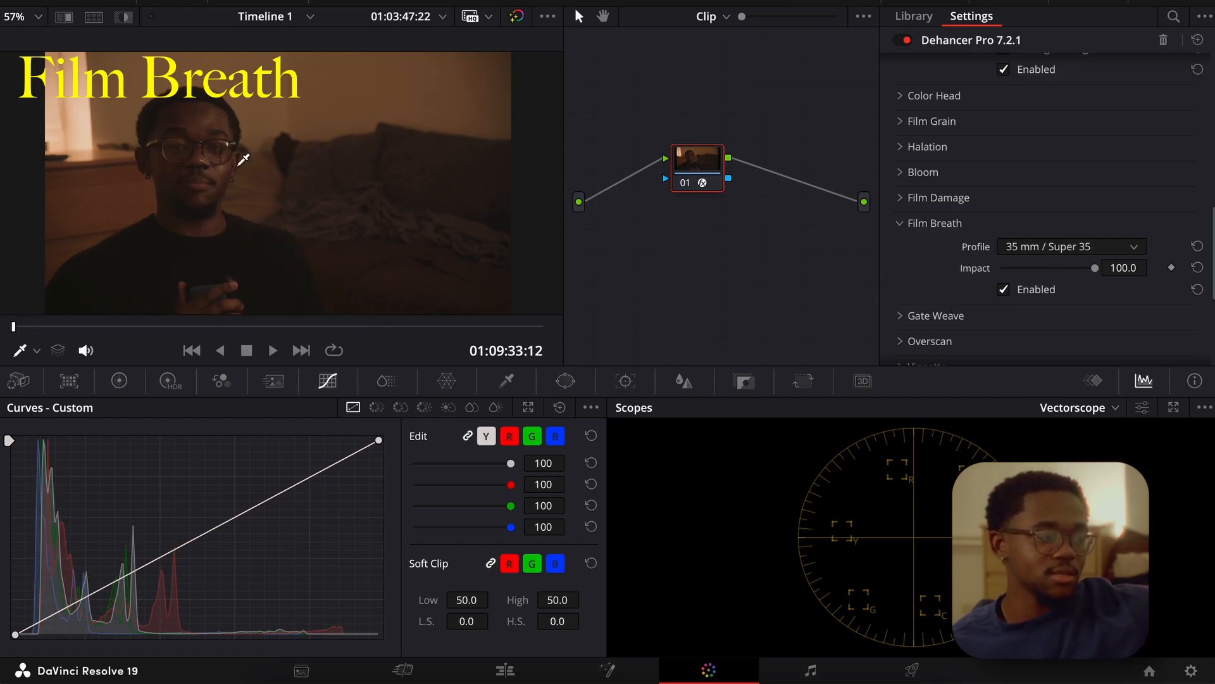
Play the clip with the audio volume lowered to examine the Film Breath exposure flicker in the picture.
{"action": "key", "text": "space"}
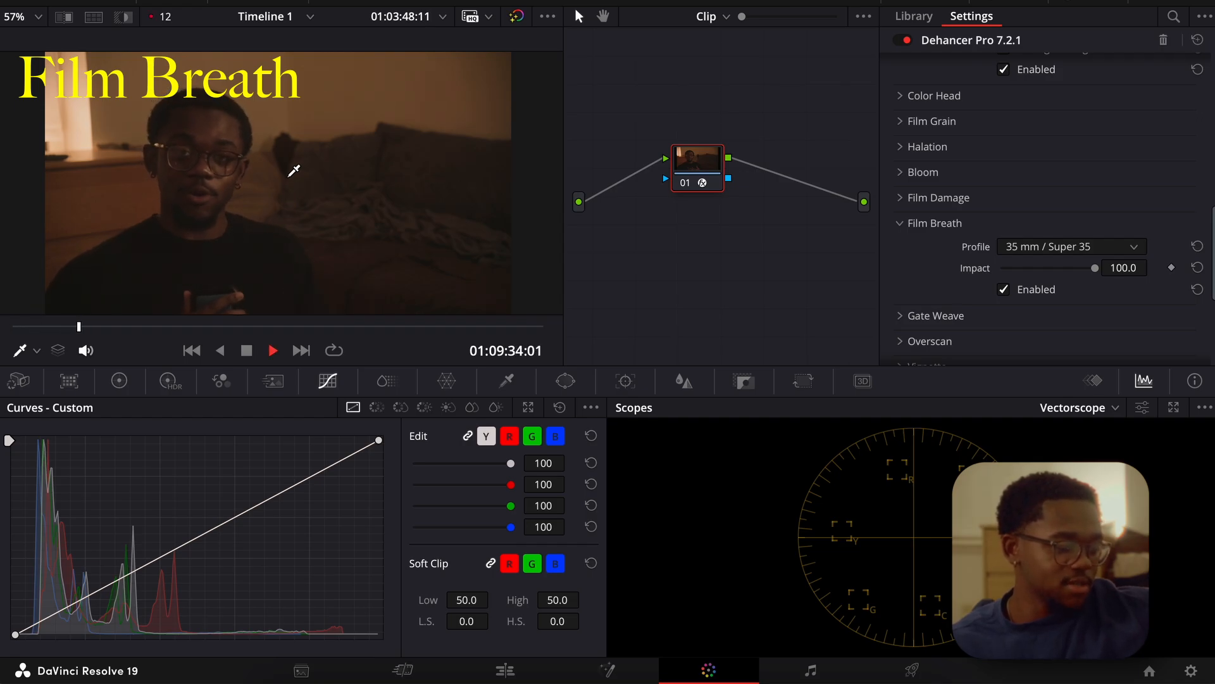
{"action": "key", "text": "XF86AudioLowerVolume"}
{"action": "key", "text": "space"}
{"action": "key", "text": "XF86AudioLowerVolume"}
{"action": "key", "text": "XF86AudioLowerVolume"}
{"action": "key", "text": "XF86AudioLowerVolume"}
{"action": "key", "text": "XF86AudioLowerVolume"}
{"action": "key", "text": "space"}
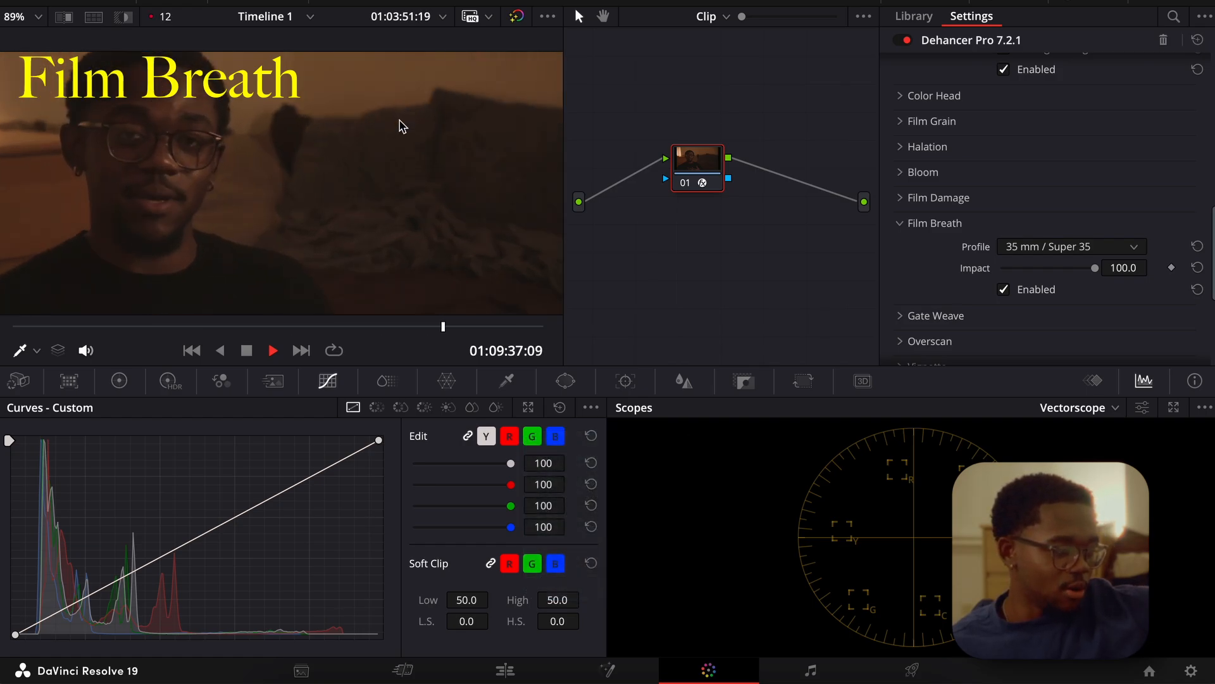
{"action": "scroll", "coordinate": [402, 122], "scroll_direction": "up", "scroll_amount": 2}
{"action": "scroll", "coordinate": [402, 123], "scroll_direction": "up", "scroll_amount": 2}
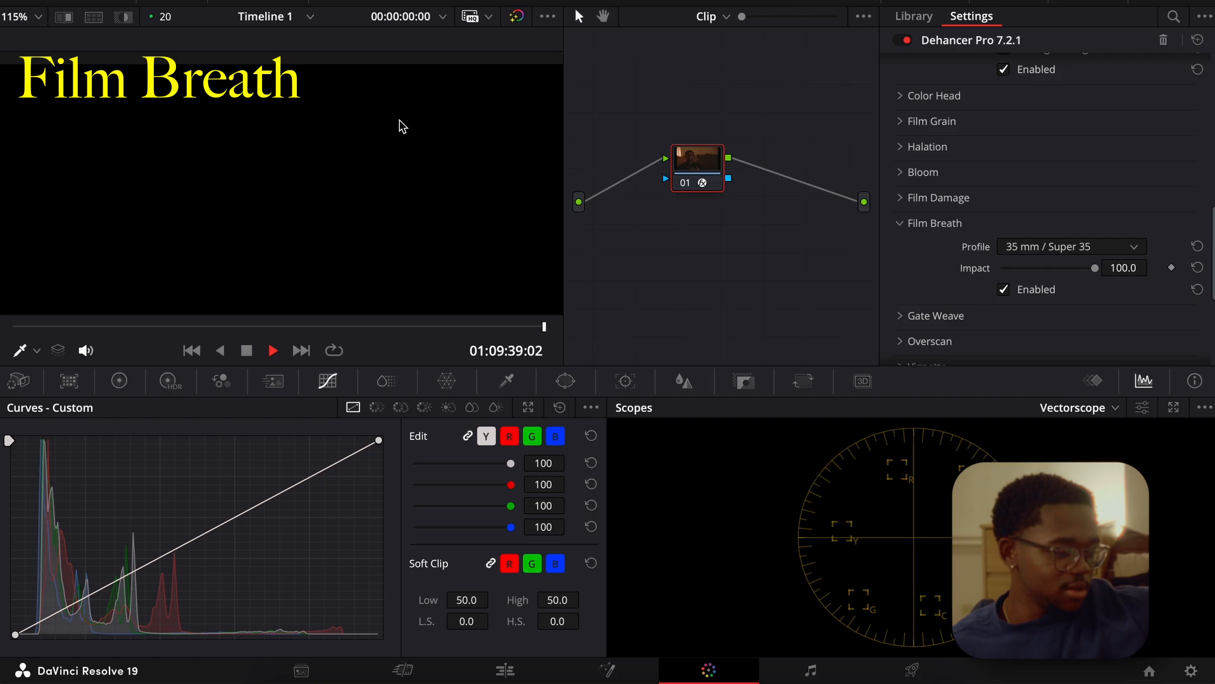
Replay the clip from its start in close-up on the plain wall to inspect the Film Breath variation, and restore a wider view.
{"action": "left_click_drag", "start_coordinate": [543, 328], "coordinate": [13, 328]}
{"action": "scroll", "coordinate": [423, 207], "scroll_direction": "up", "scroll_amount": 4}
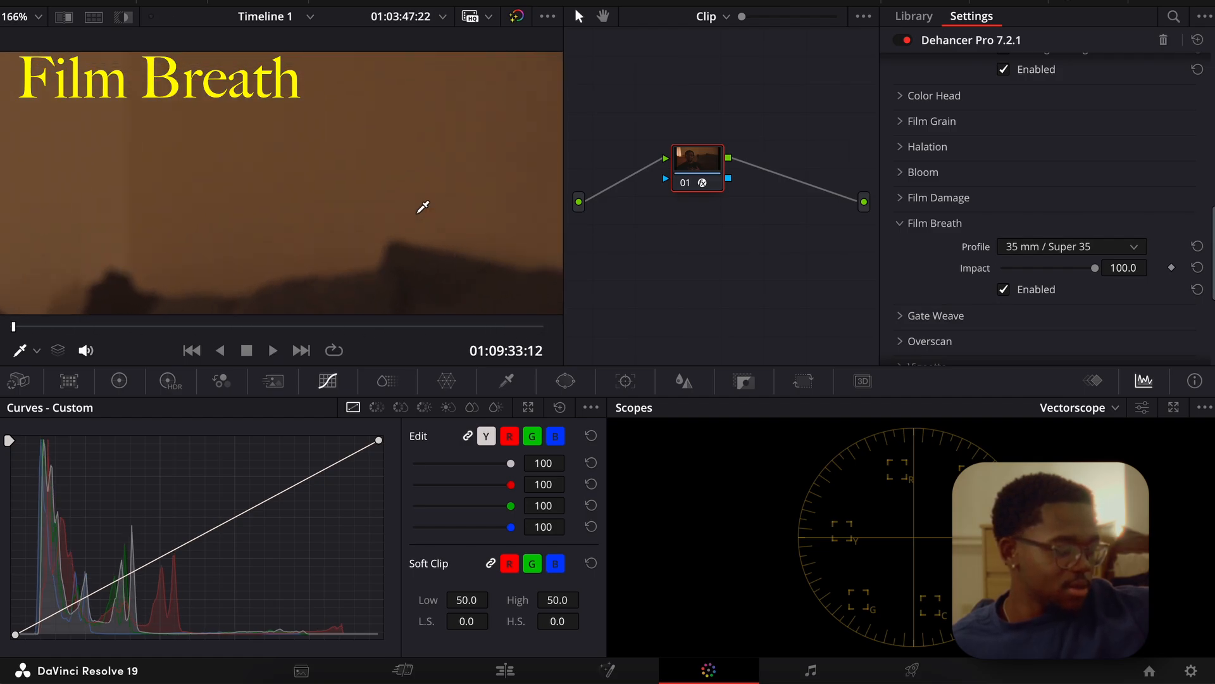
{"action": "key", "text": "space"}
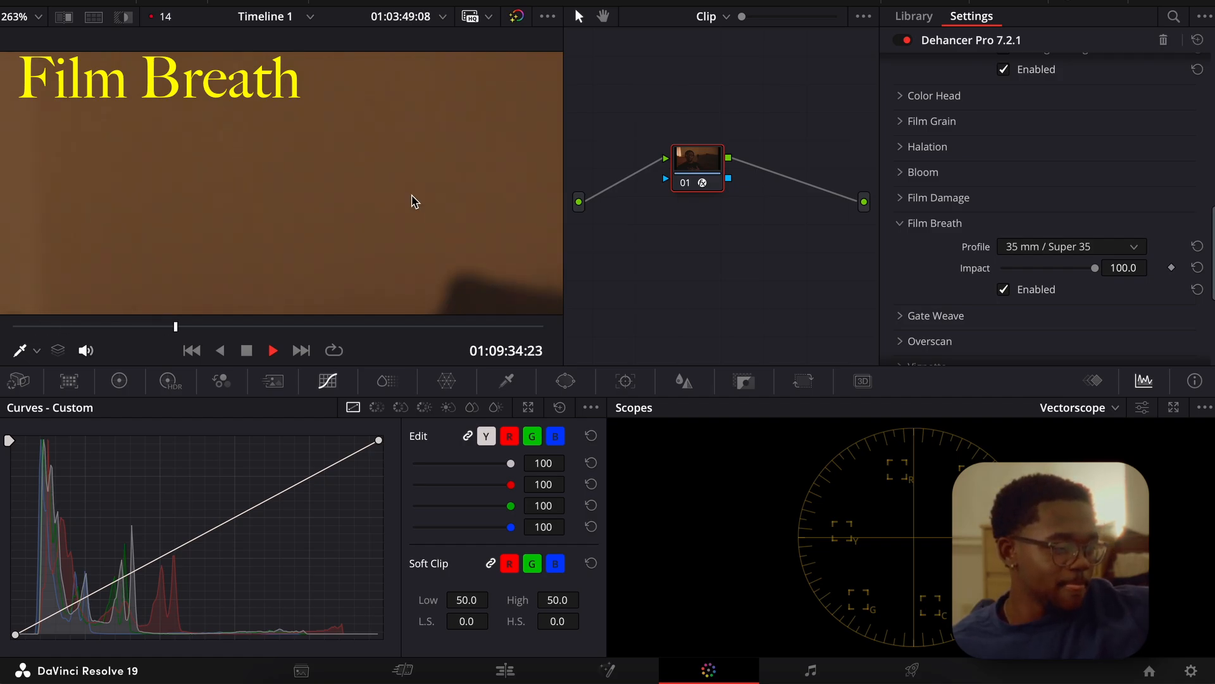
{"action": "key", "text": "space"}
{"action": "scroll", "coordinate": [393, 232], "scroll_direction": "down", "scroll_amount": 4}
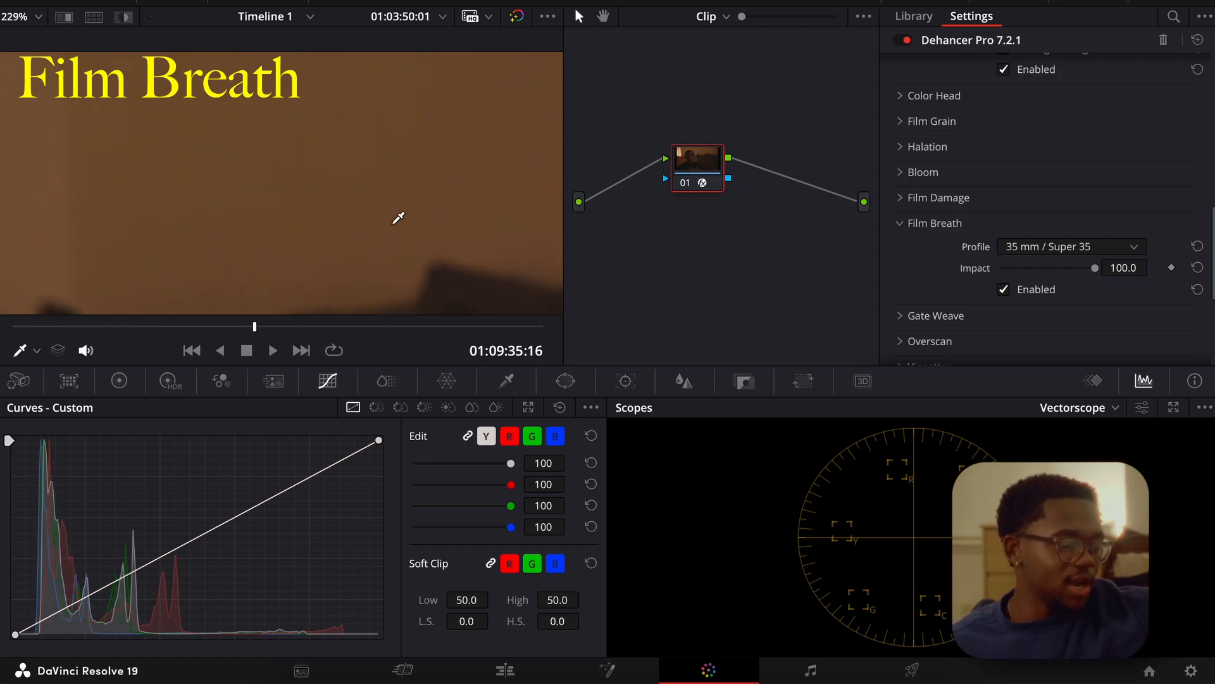
{"action": "scroll", "coordinate": [432, 228], "scroll_direction": "down", "scroll_amount": 3}
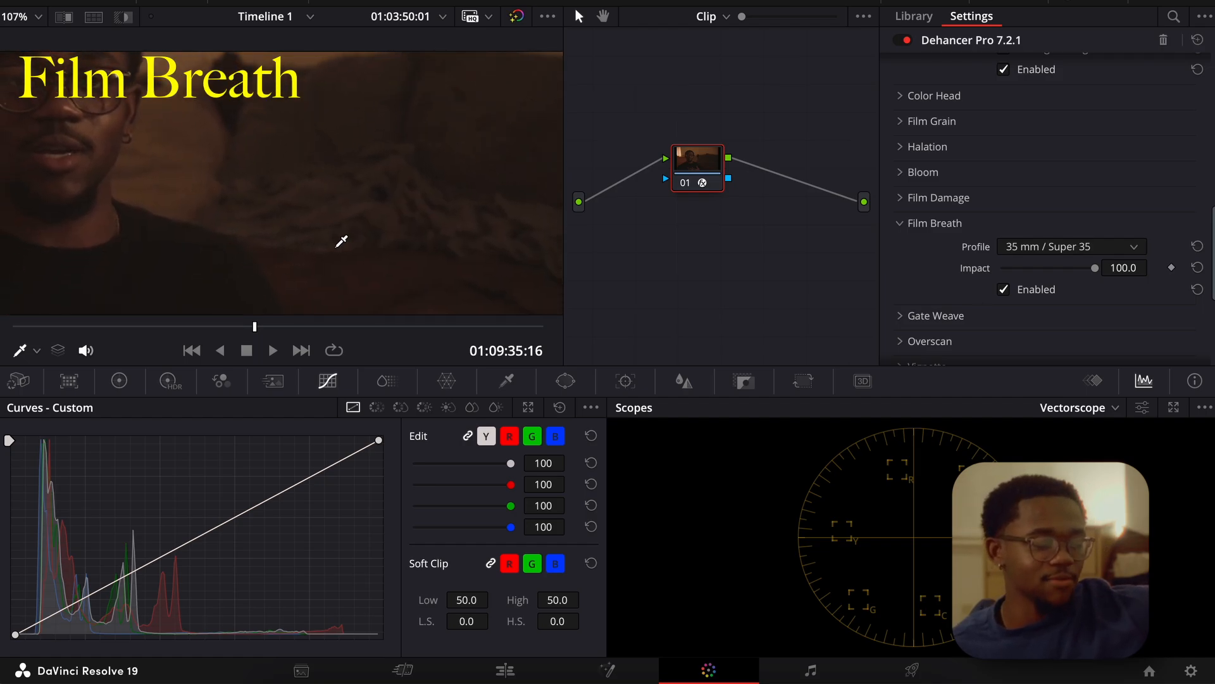
{"action": "scroll", "coordinate": [311, 219], "scroll_direction": "down", "scroll_amount": 3}
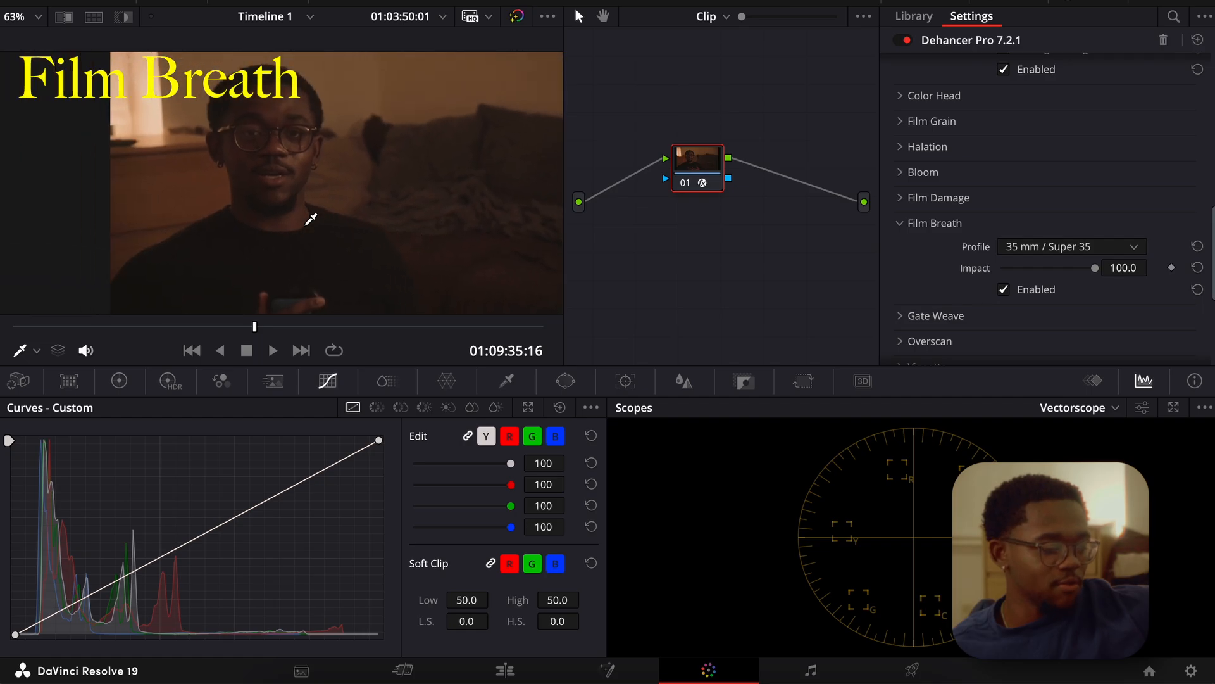
{"action": "scroll", "coordinate": [311, 219], "scroll_direction": "down", "scroll_amount": 1}
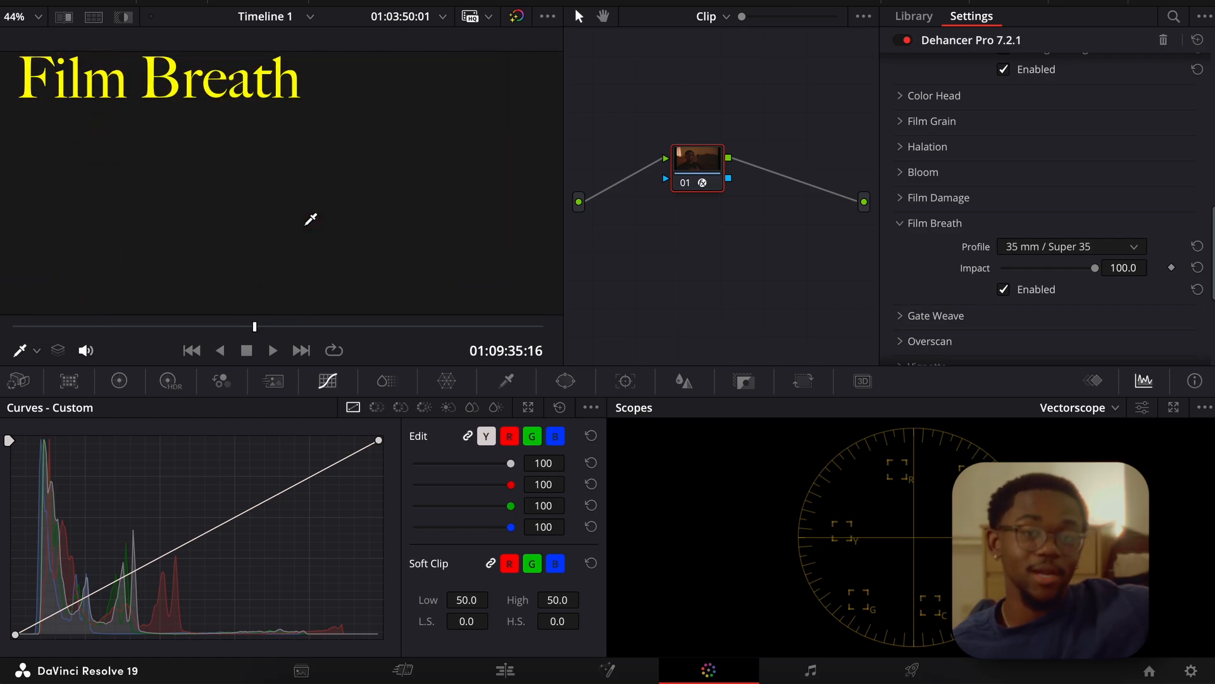
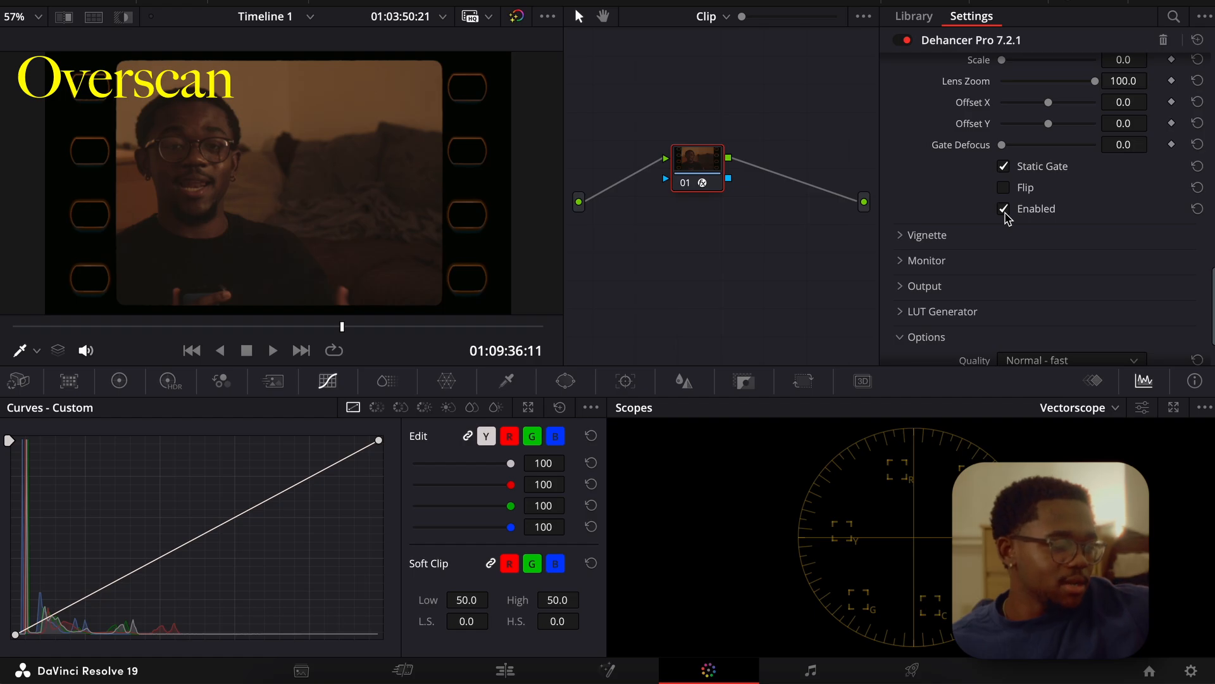
Compare the picture with Dehancer's Overscan effect switched off and on.
{"action": "scroll", "coordinate": [1006, 215], "scroll_direction": "up", "scroll_amount": 2}
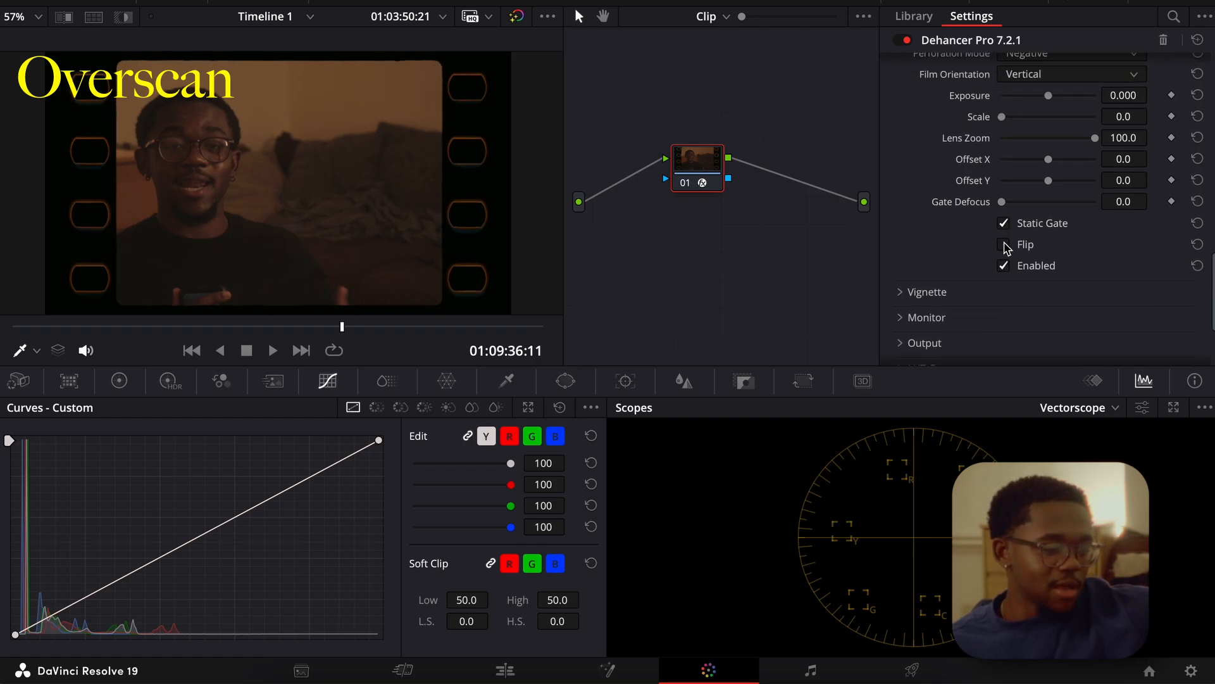
{"action": "scroll", "coordinate": [1006, 246], "scroll_direction": "up", "scroll_amount": 2}
{"action": "left_click_drag", "start_coordinate": [1048, 229], "coordinate": [1024, 248]}
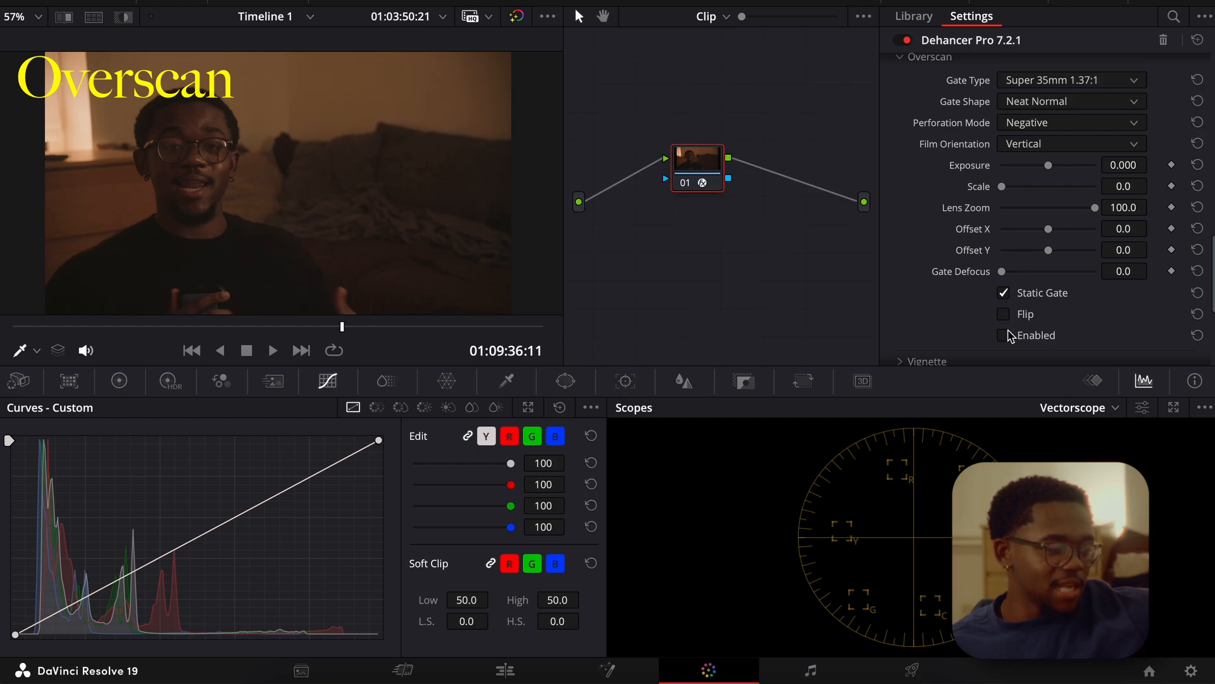
{"action": "left_click", "coordinate": [1008, 334]}
{"action": "scroll", "coordinate": [999, 254], "scroll_direction": "up", "scroll_amount": 2}
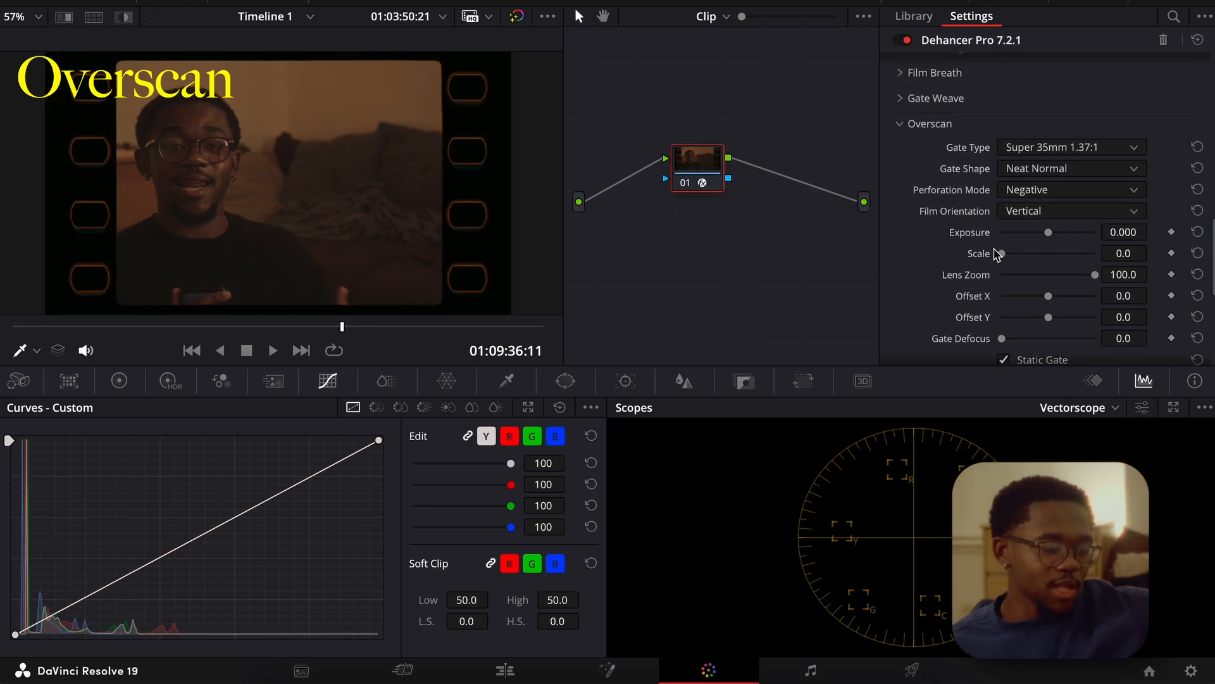
Try the Super 8mm 1.33:1 and Widescreen 35mm 1.85:1 Overscan gate types, and set the gate type to Standard 16mm 1.37:1.
{"action": "left_click", "coordinate": [1045, 150]}
{"action": "left_click", "coordinate": [1046, 167]}
{"action": "left_click", "coordinate": [1044, 150]}
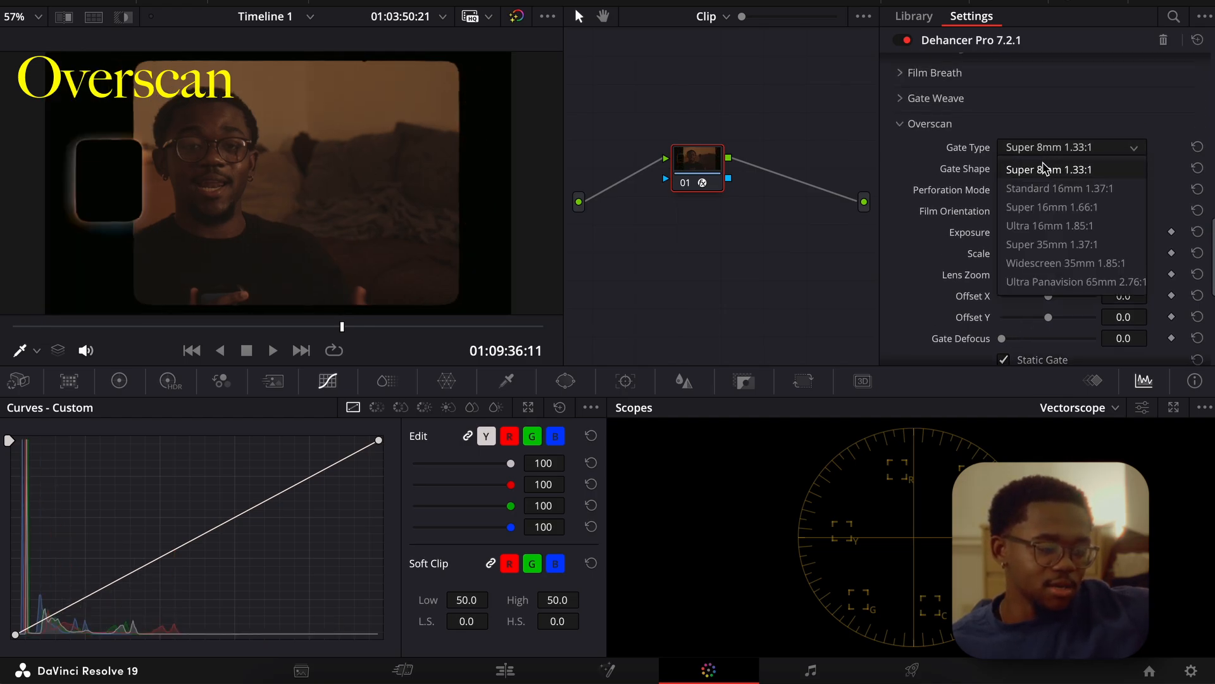
{"action": "left_click", "coordinate": [1047, 266]}
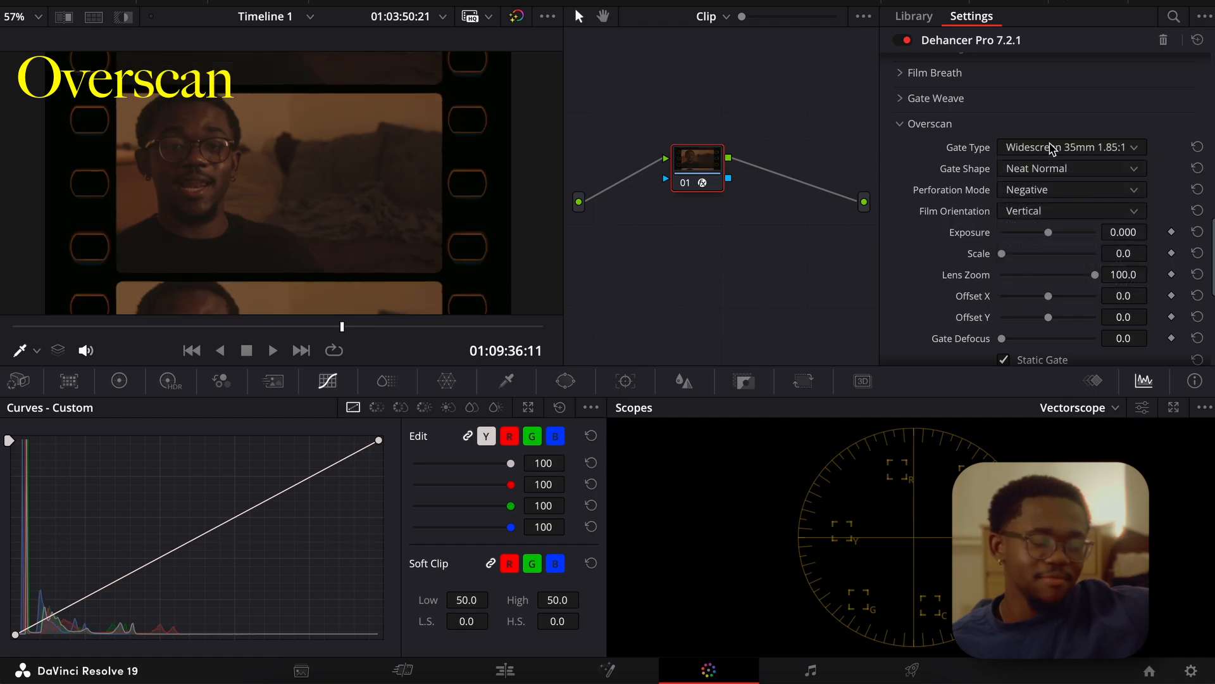
{"action": "left_click", "coordinate": [1052, 149]}
{"action": "left_click", "coordinate": [1052, 190]}
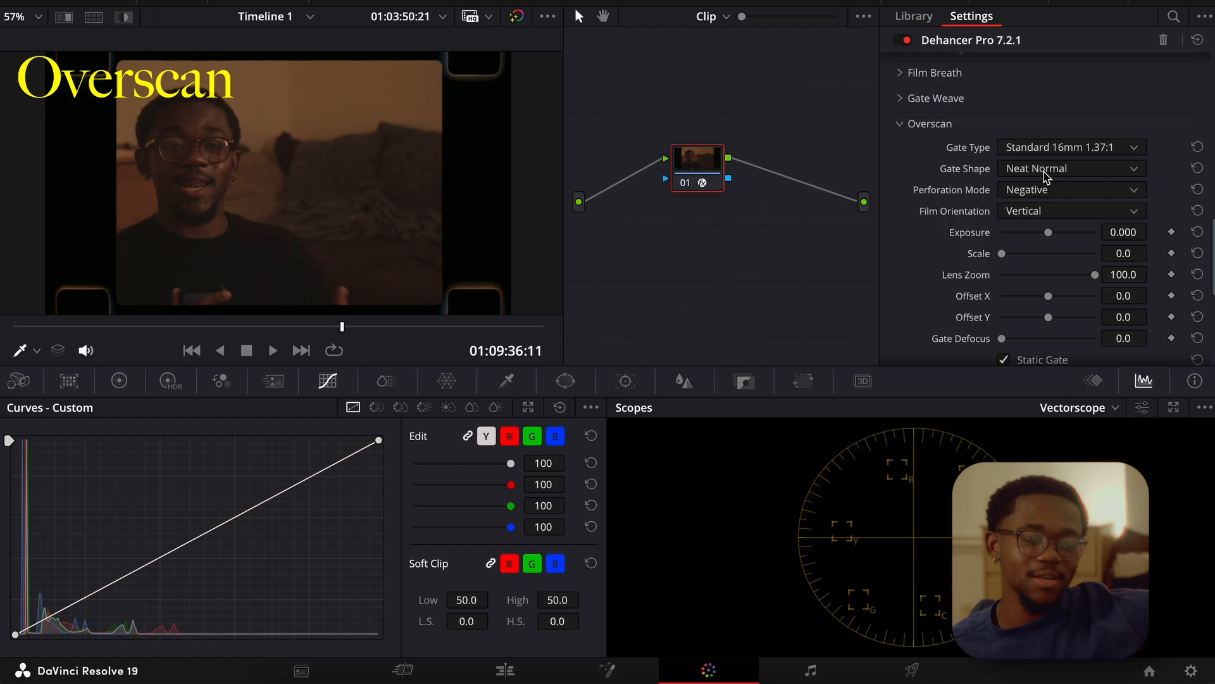
Disable the Overscan effect and collapse its settings.
{"action": "scroll", "coordinate": [1019, 209], "scroll_direction": "down", "scroll_amount": 4}
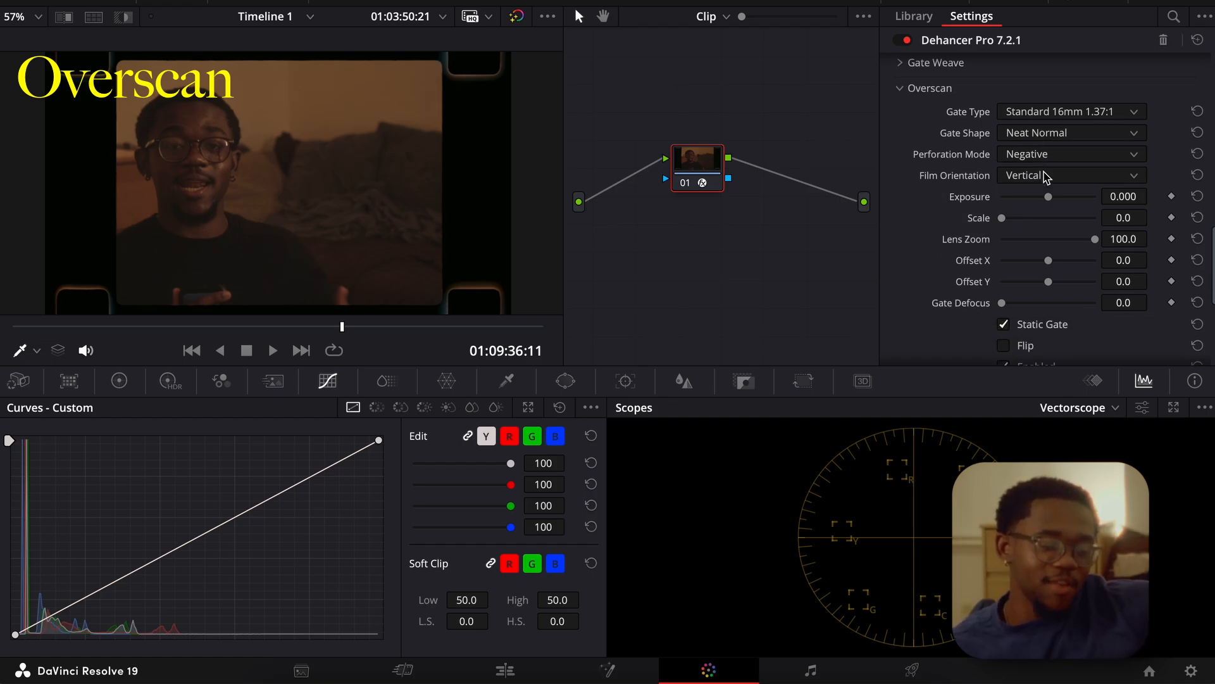
{"action": "left_click", "coordinate": [1004, 273]}
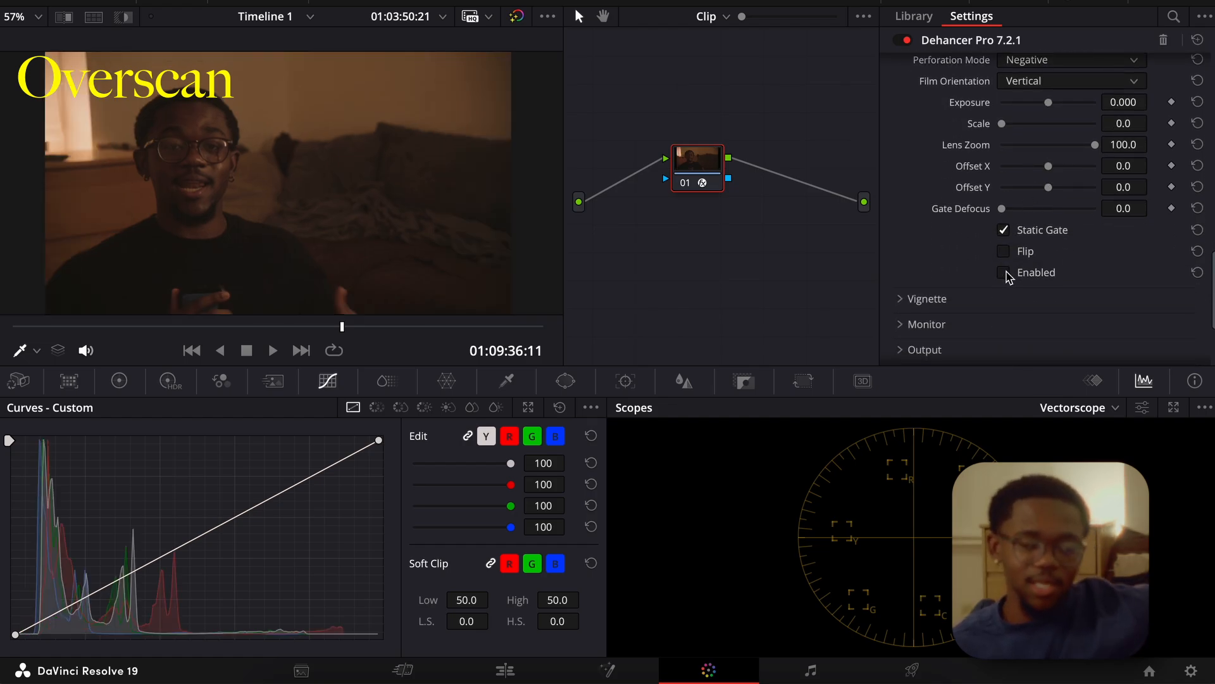
{"action": "scroll", "coordinate": [1005, 272], "scroll_direction": "up", "scroll_amount": 6}
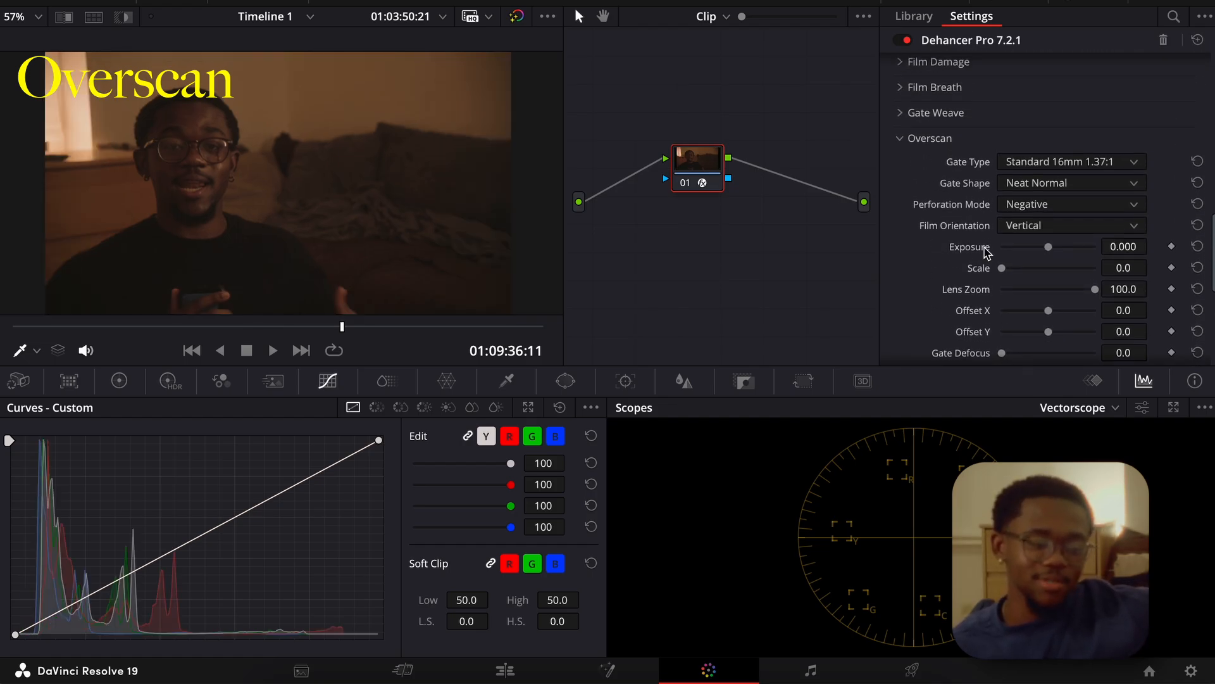
{"action": "left_click", "coordinate": [904, 139]}
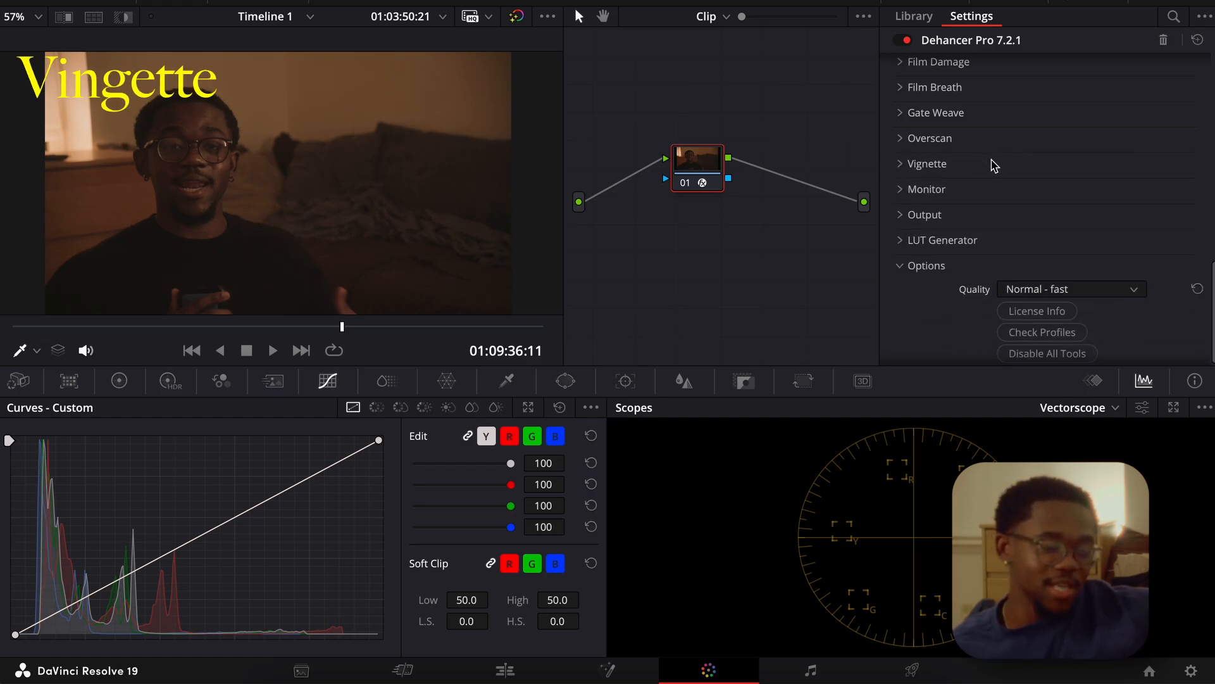
Look over the options in Dehancer's Vignette and Monitor sections, leaving both collapsed.
{"action": "left_click", "coordinate": [910, 167]}
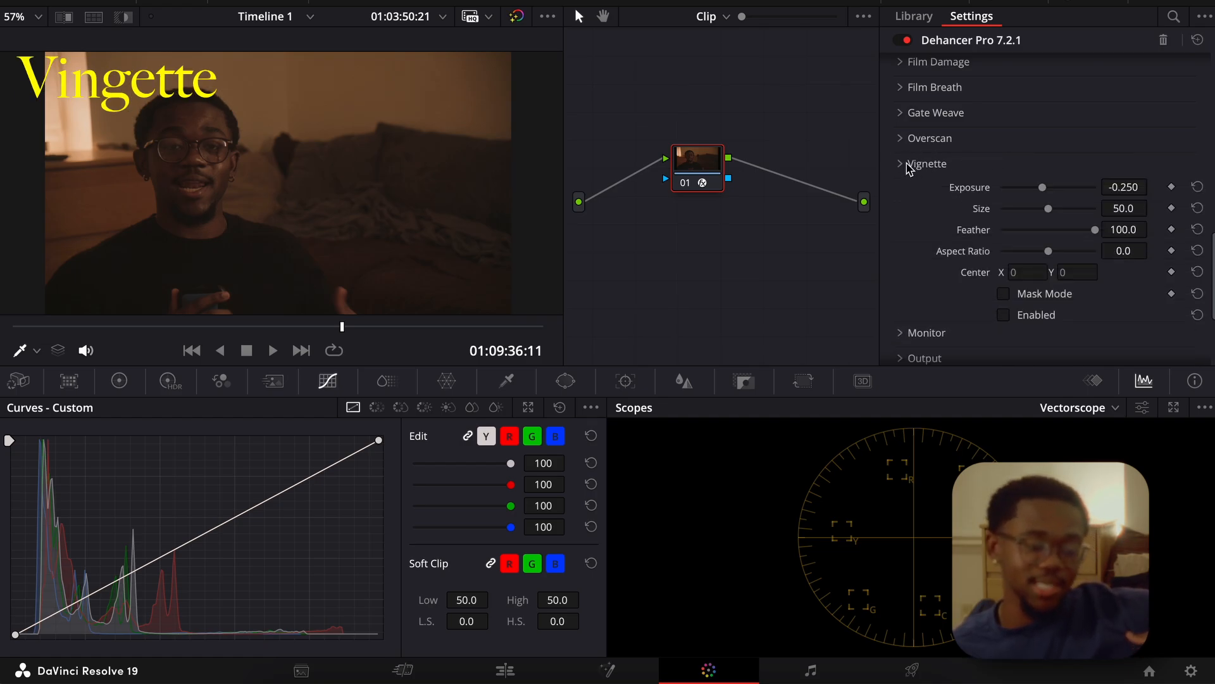
{"action": "left_click", "coordinate": [909, 167]}
{"action": "left_click", "coordinate": [904, 190]}
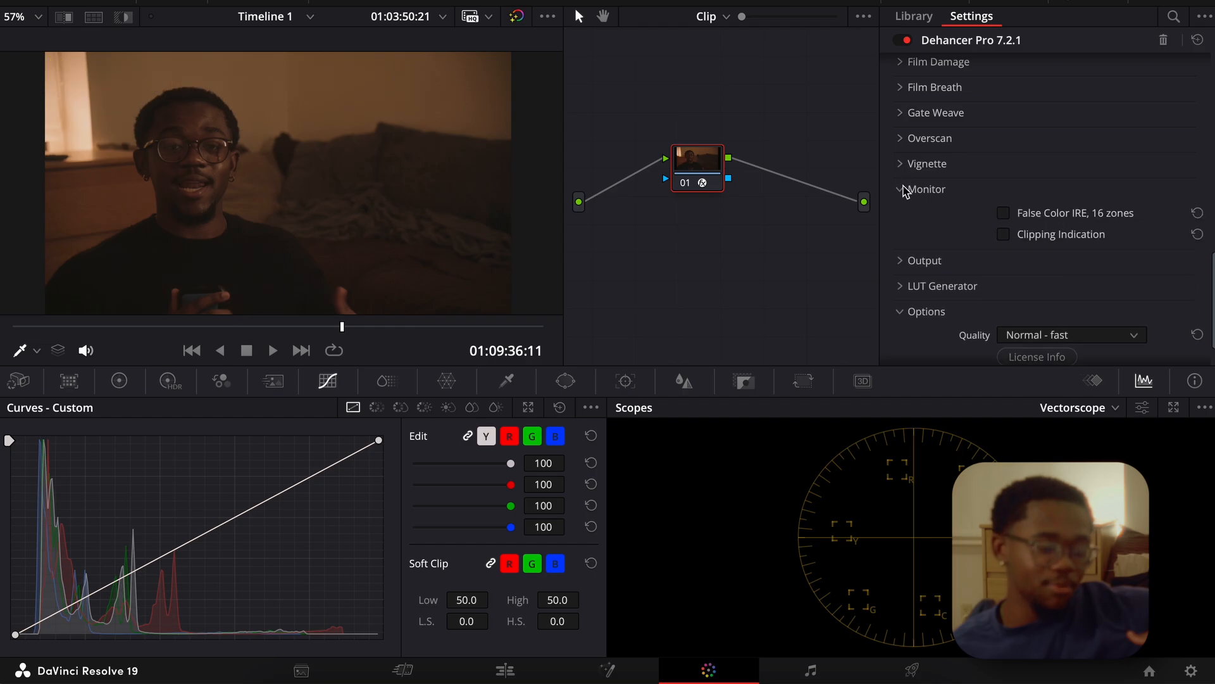
{"action": "left_click", "coordinate": [904, 190]}
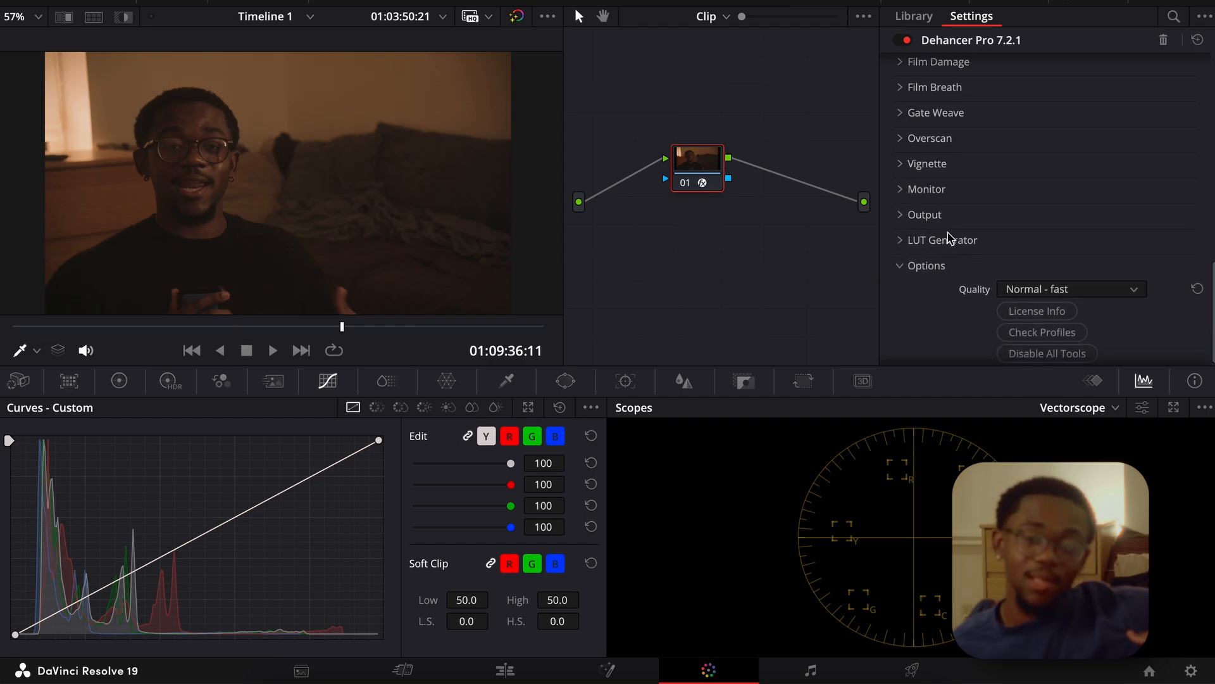
Compare the picture with and without the whole Dehancer Pro effect, leaving the plugin switched on.
{"action": "scroll", "coordinate": [963, 236], "scroll_direction": "up", "scroll_amount": 2}
{"action": "scroll", "coordinate": [962, 237], "scroll_direction": "up", "scroll_amount": 6}
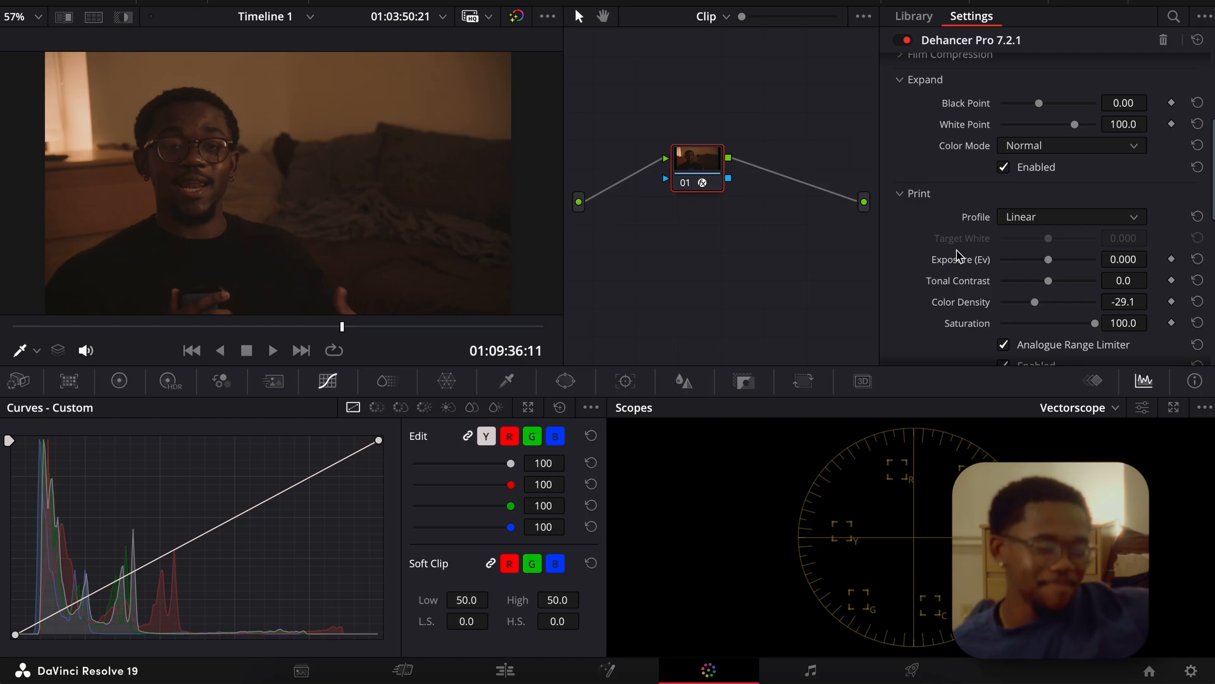
{"action": "scroll", "coordinate": [1052, 249], "scroll_direction": "up", "scroll_amount": 3}
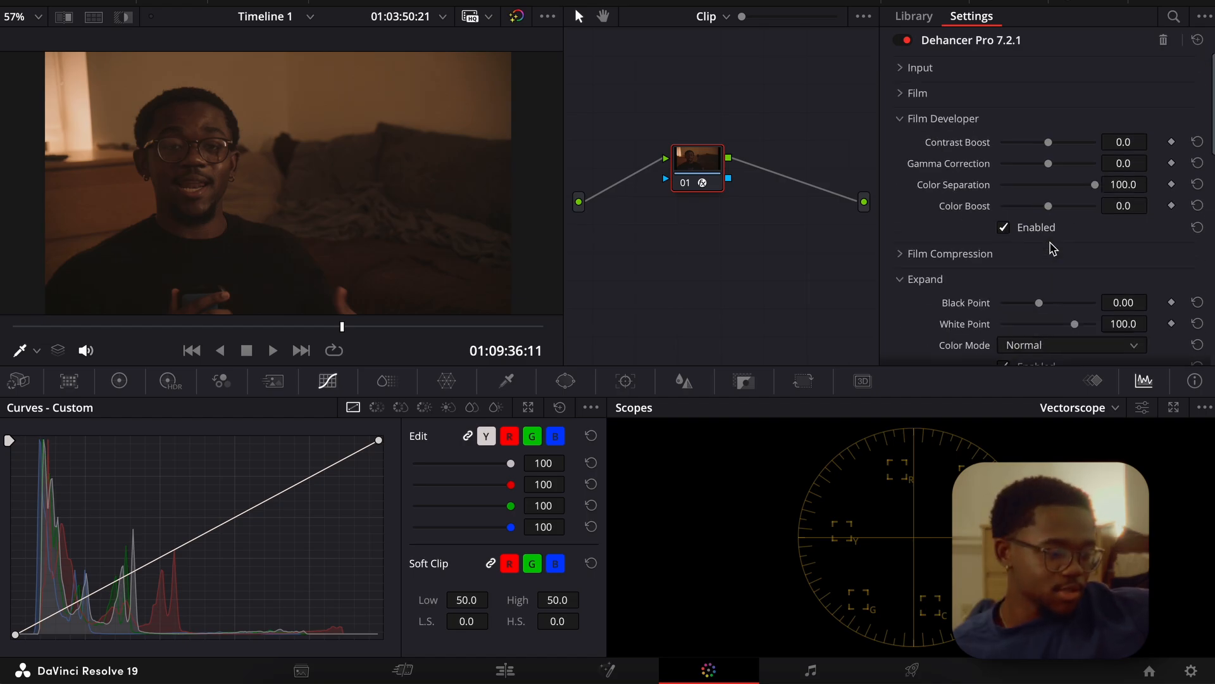
{"action": "scroll", "coordinate": [952, 183], "scroll_direction": "down", "scroll_amount": 1}
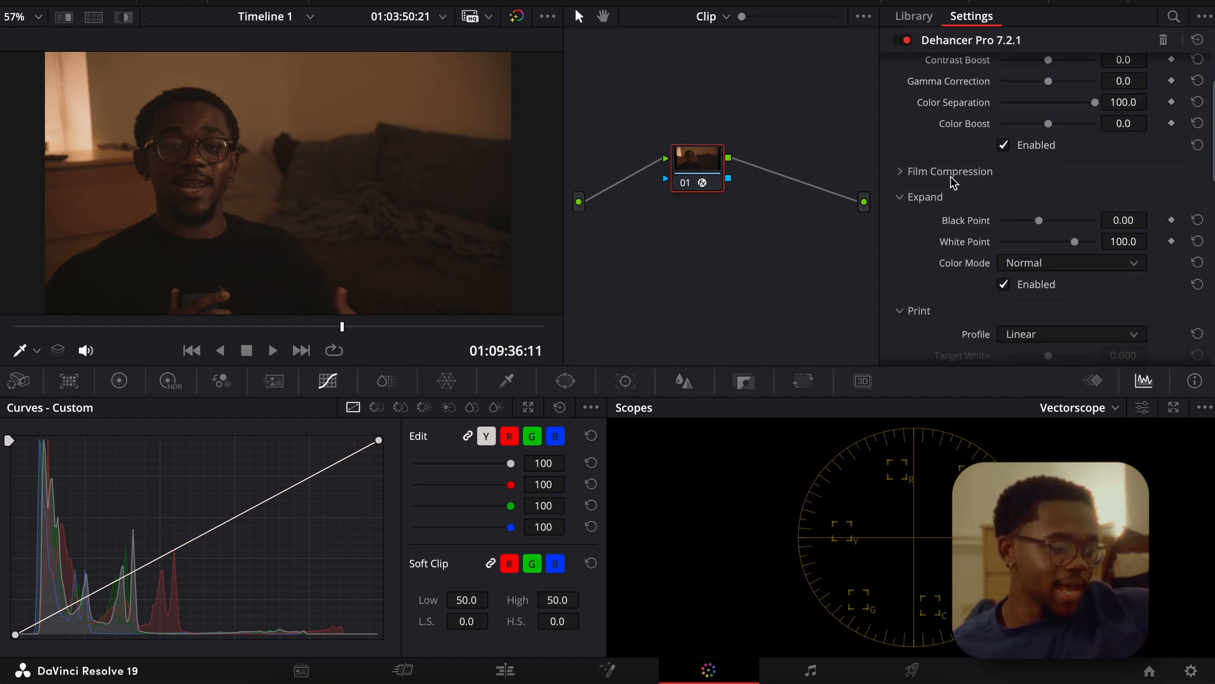
{"action": "left_click", "coordinate": [907, 40]}
{"action": "left_click", "coordinate": [906, 40]}
{"action": "left_click", "coordinate": [907, 40]}
{"action": "left_click", "coordinate": [907, 40]}
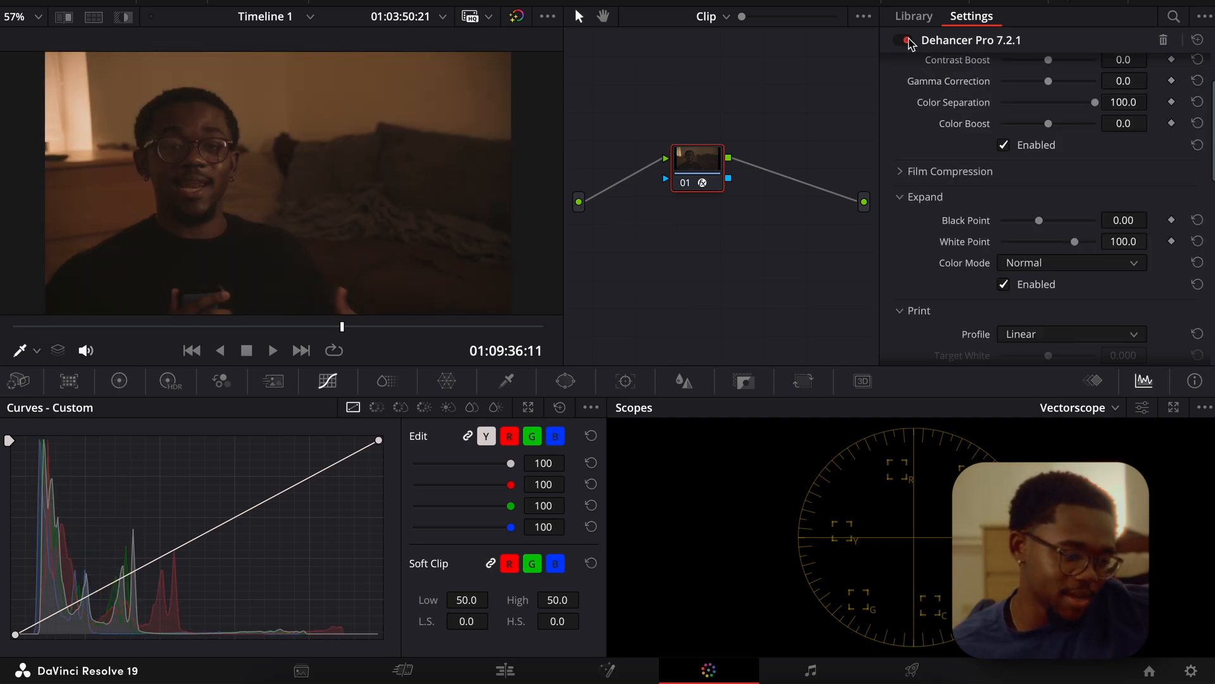
{"action": "scroll", "coordinate": [914, 201], "scroll_direction": "up", "scroll_amount": 1}
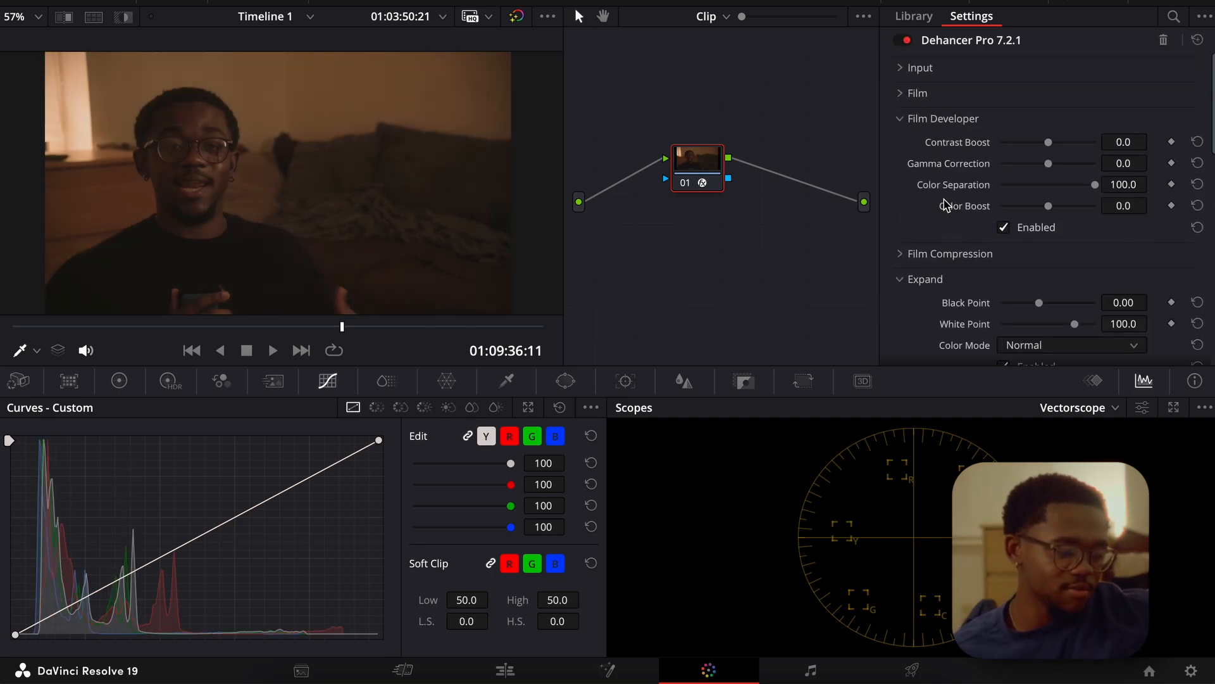
Review the Film Compression settings and the Film Developer, Expand and Print sections of the plugin.
{"action": "scroll", "coordinate": [947, 205], "scroll_direction": "down", "scroll_amount": 1}
{"action": "left_click", "coordinate": [901, 201]}
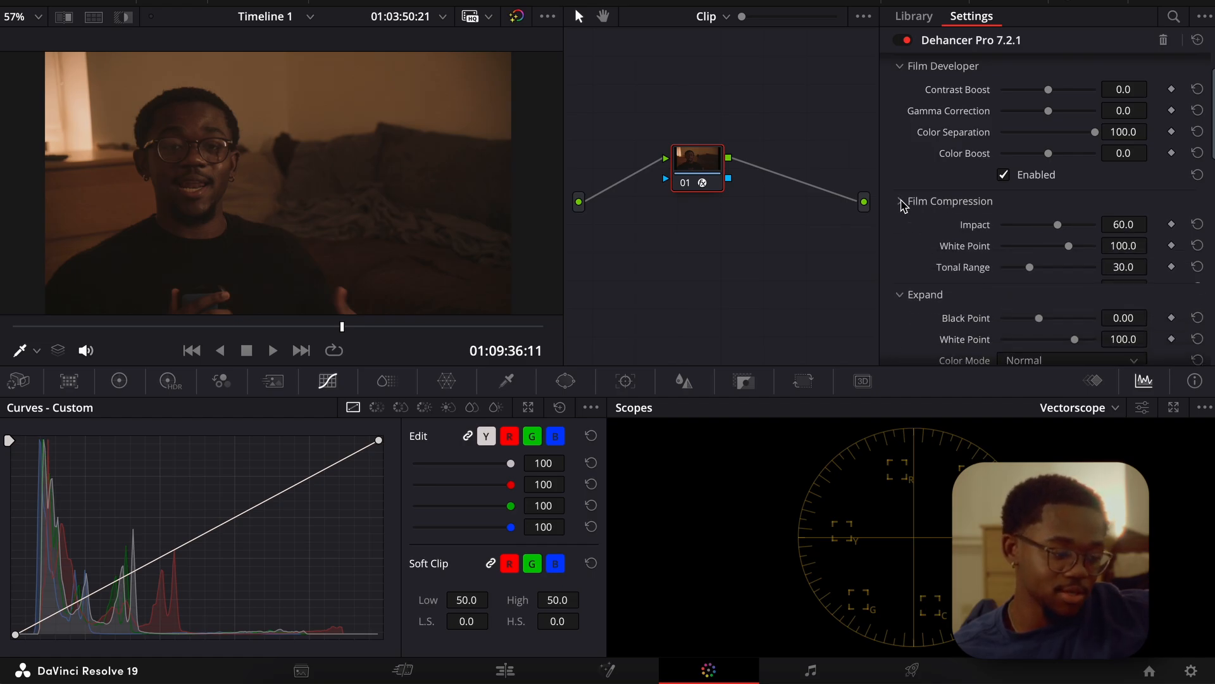
{"action": "left_click", "coordinate": [901, 202]}
{"action": "left_click", "coordinate": [902, 201]}
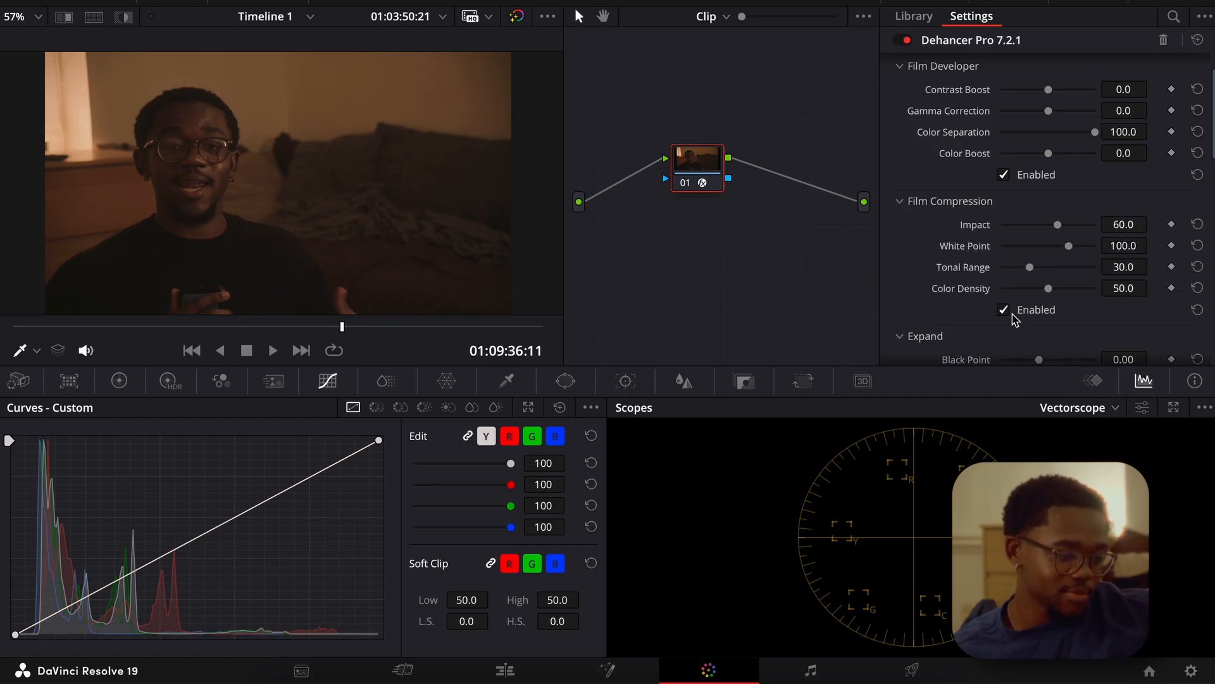
{"action": "left_click", "coordinate": [901, 201]}
{"action": "scroll", "coordinate": [910, 209], "scroll_direction": "up", "scroll_amount": 1}
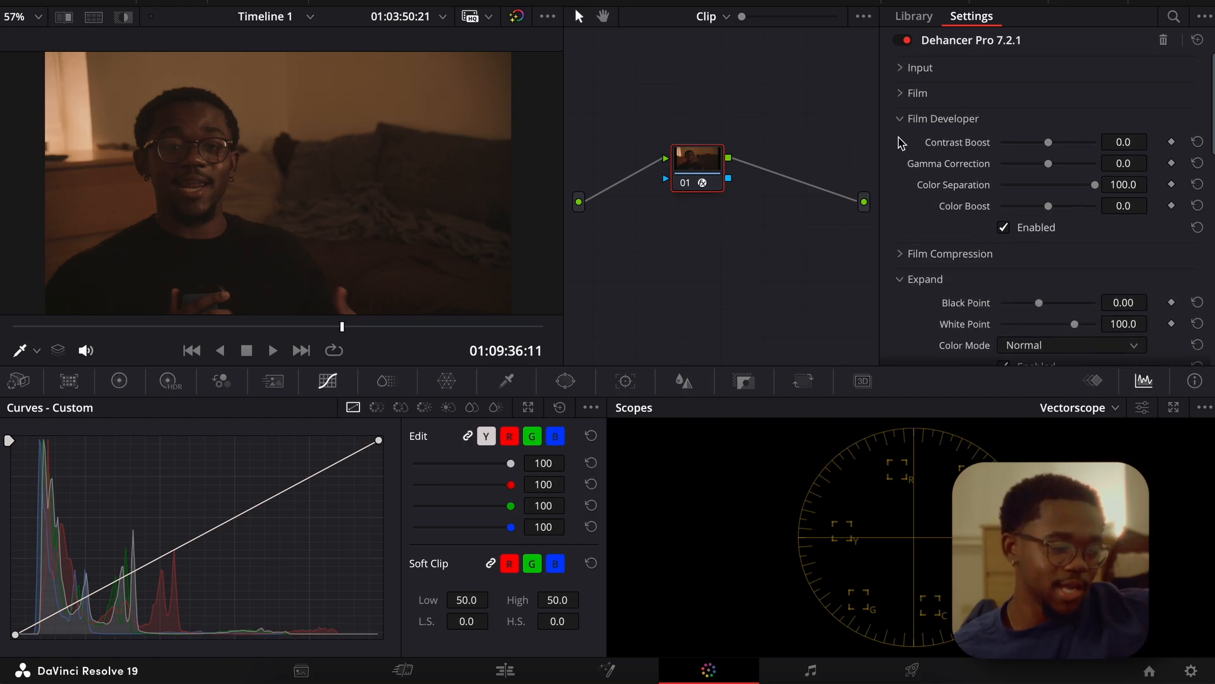
{"action": "scroll", "coordinate": [916, 247], "scroll_direction": "down", "scroll_amount": 3}
{"action": "scroll", "coordinate": [917, 245], "scroll_direction": "down", "scroll_amount": 3}
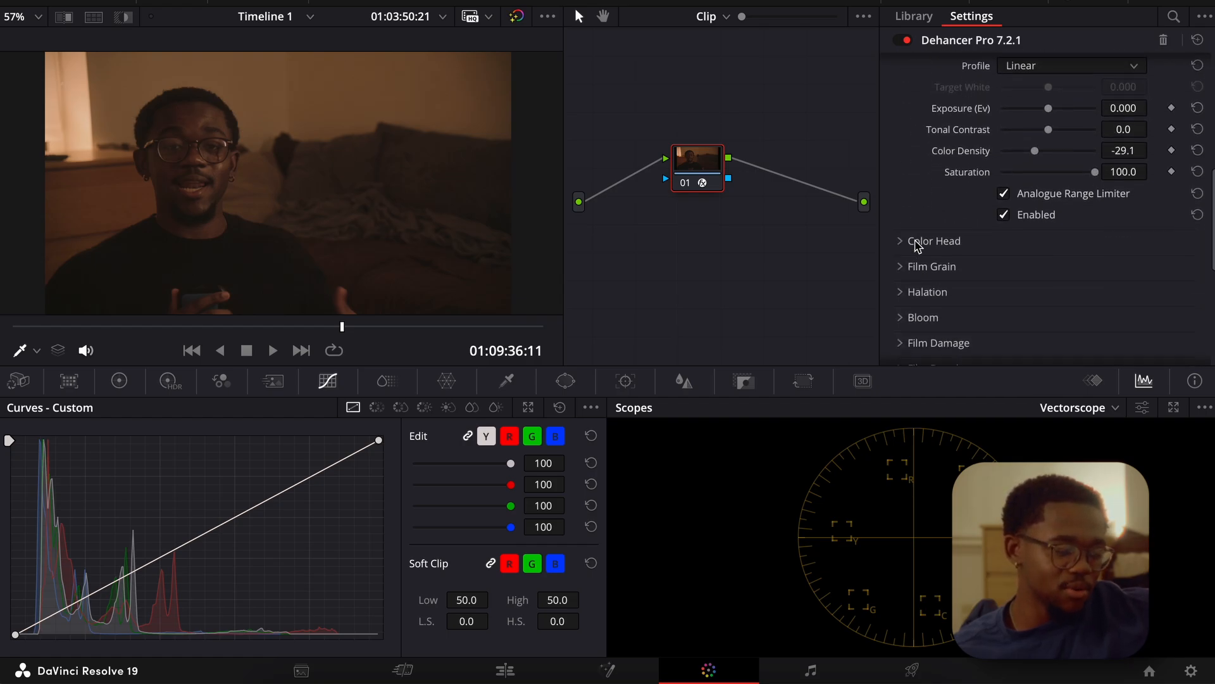
{"action": "scroll", "coordinate": [917, 246], "scroll_direction": "up", "scroll_amount": 4}
{"action": "scroll", "coordinate": [917, 245], "scroll_direction": "up", "scroll_amount": 1}
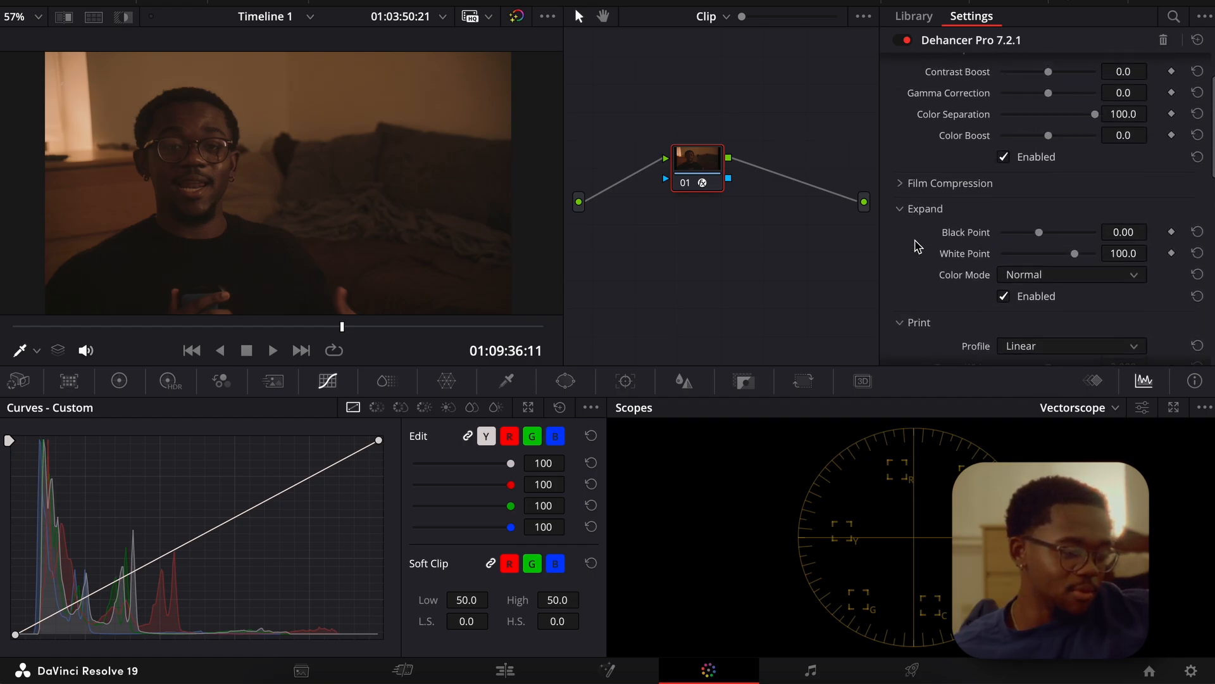
{"action": "scroll", "coordinate": [916, 246], "scroll_direction": "up", "scroll_amount": 1}
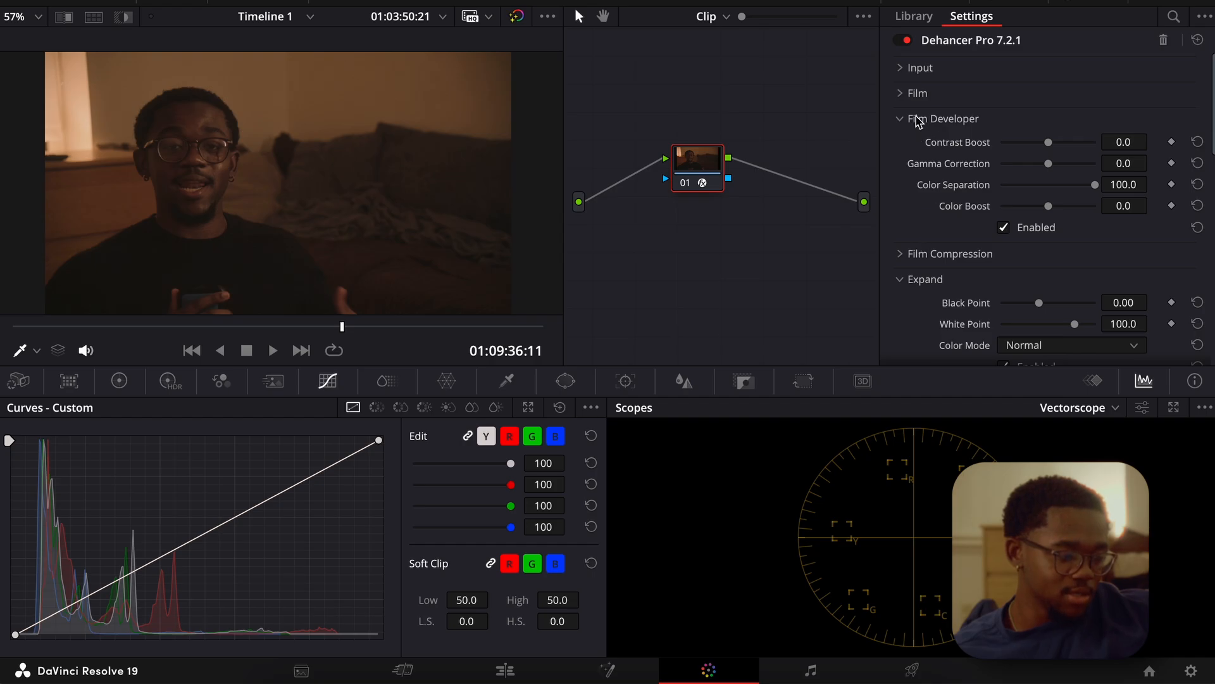
Try Exposure Comp. 0.327, Temperature Comp. 20.0, Tint Comp. 7.3 and Defringe 40.0 in the Input settings, undo them and collapse the section.
{"action": "left_click", "coordinate": [911, 94]}
{"action": "left_click", "coordinate": [908, 92]}
{"action": "left_click", "coordinate": [907, 70]}
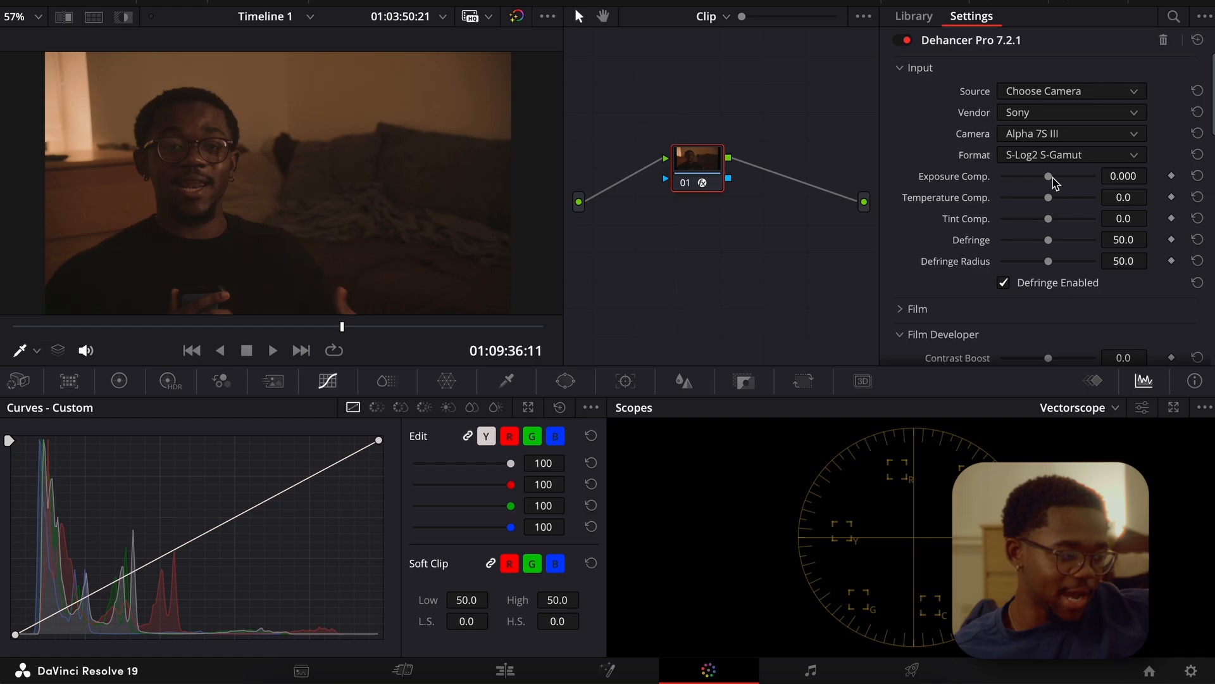
{"action": "left_click_drag", "start_coordinate": [1053, 179], "coordinate": [1061, 202]}
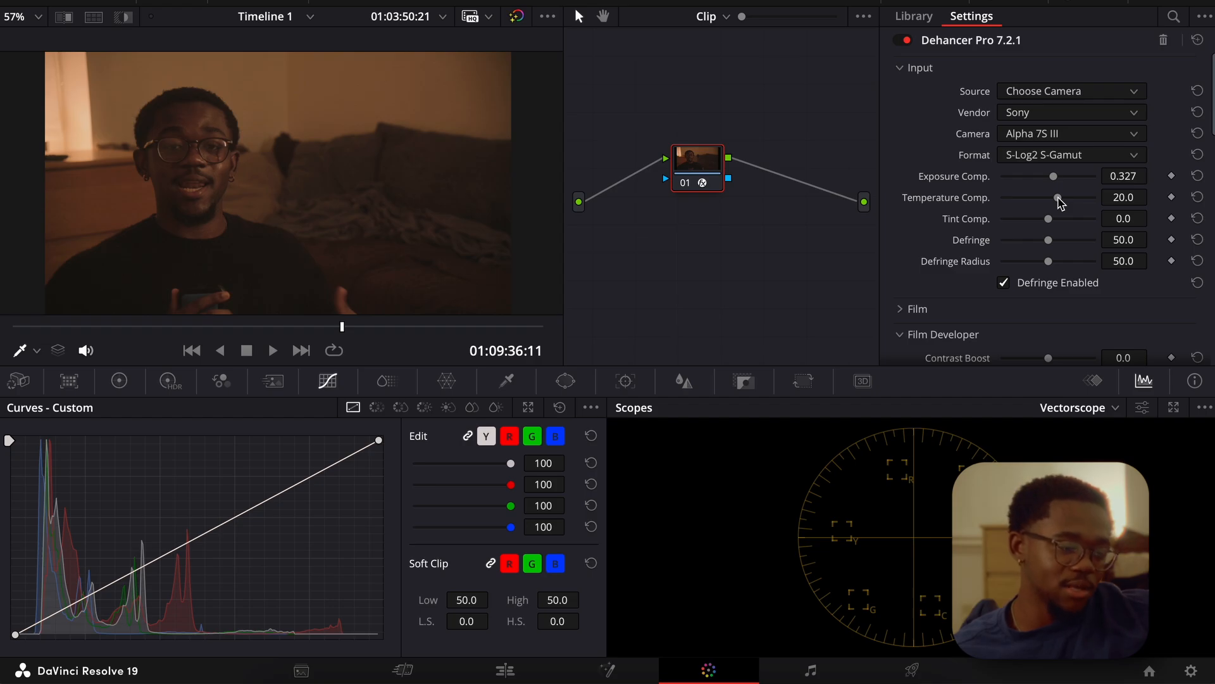
{"action": "left_click_drag", "start_coordinate": [1048, 219], "coordinate": [1039, 241]}
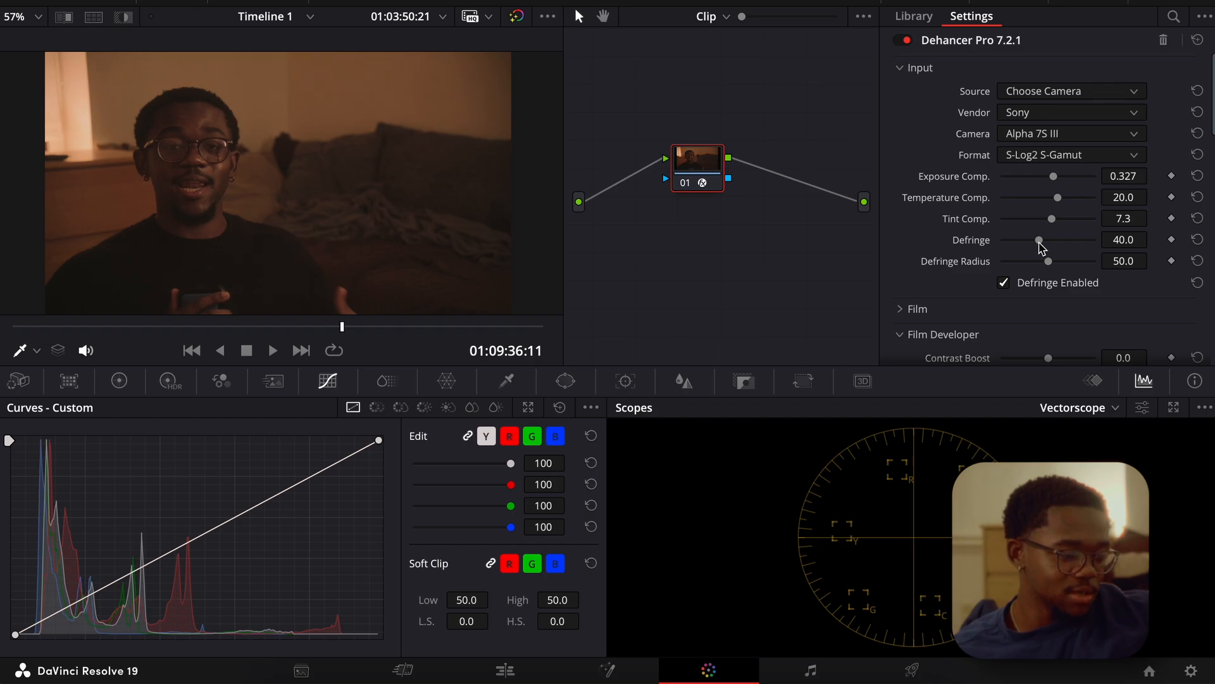
{"action": "key", "text": "ctrl+z"}
{"action": "key", "text": "ctrl+z"}
{"action": "key", "text": "ctrl+z"}
{"action": "key", "text": "ctrl+z"}
{"action": "key", "text": "ctrl+z"}
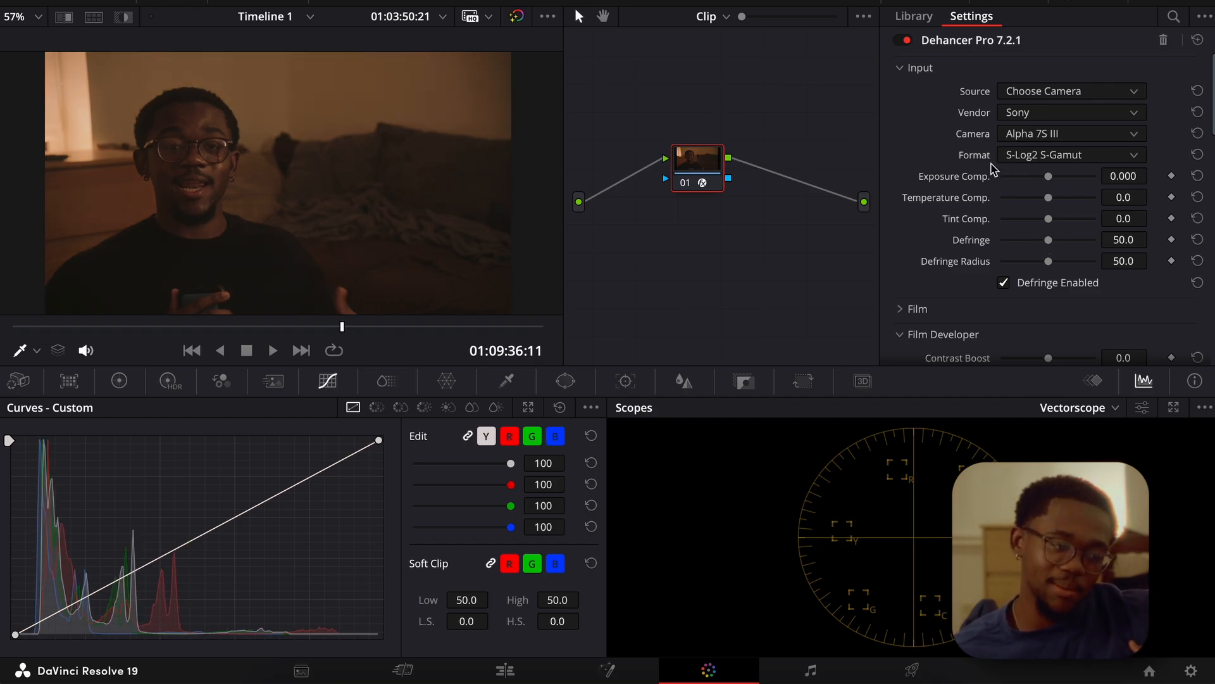
{"action": "left_click", "coordinate": [899, 69]}
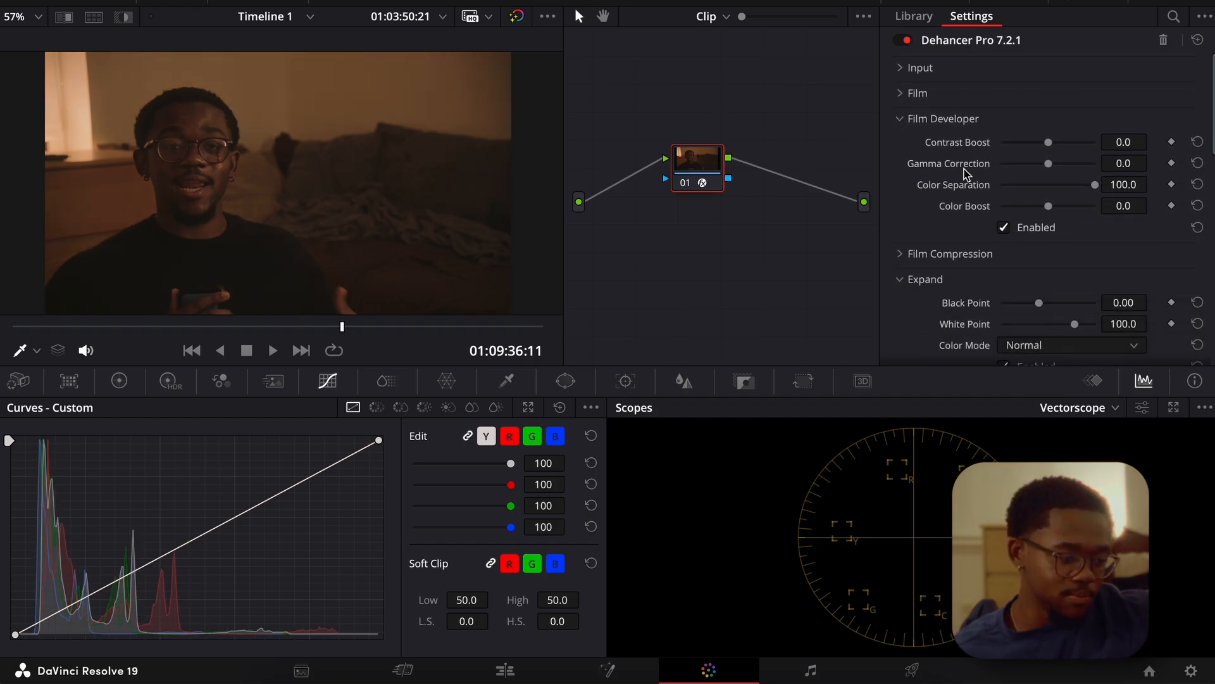
Raise the Film Developer's Contrast Boost to 21.8.
{"action": "scroll", "coordinate": [945, 218], "scroll_direction": "down", "scroll_amount": 2}
{"action": "scroll", "coordinate": [945, 219], "scroll_direction": "up", "scroll_amount": 2}
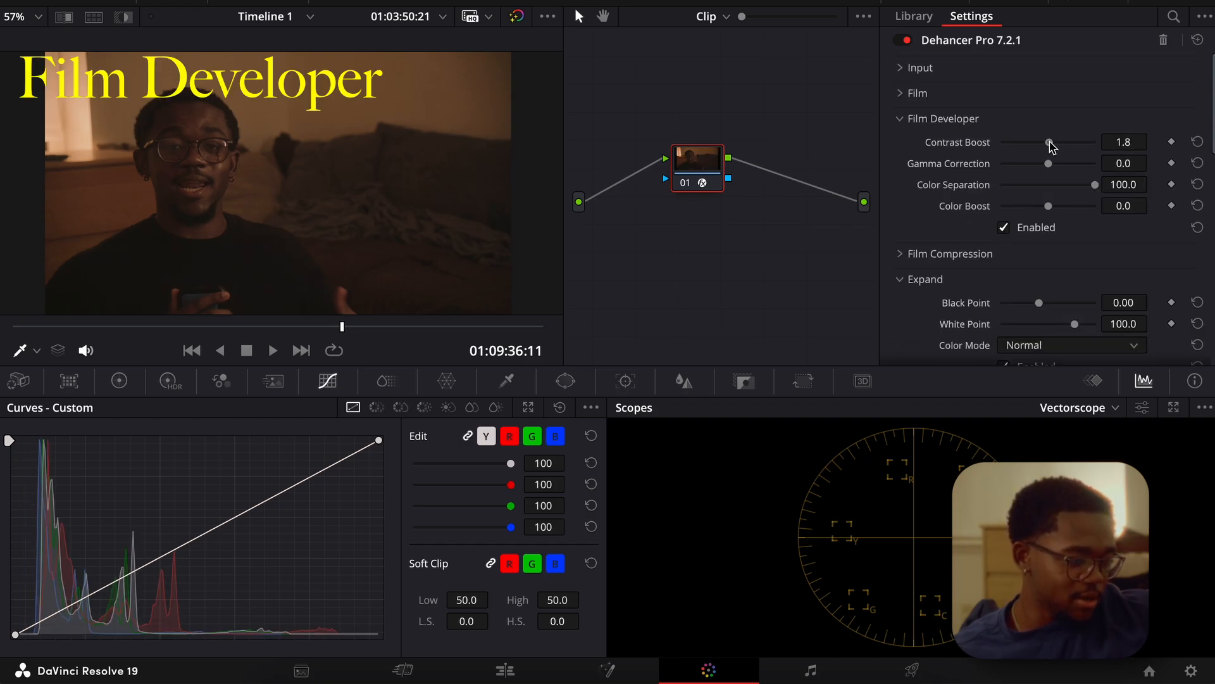
{"action": "left_click_drag", "start_coordinate": [1049, 145], "coordinate": [1058, 146]}
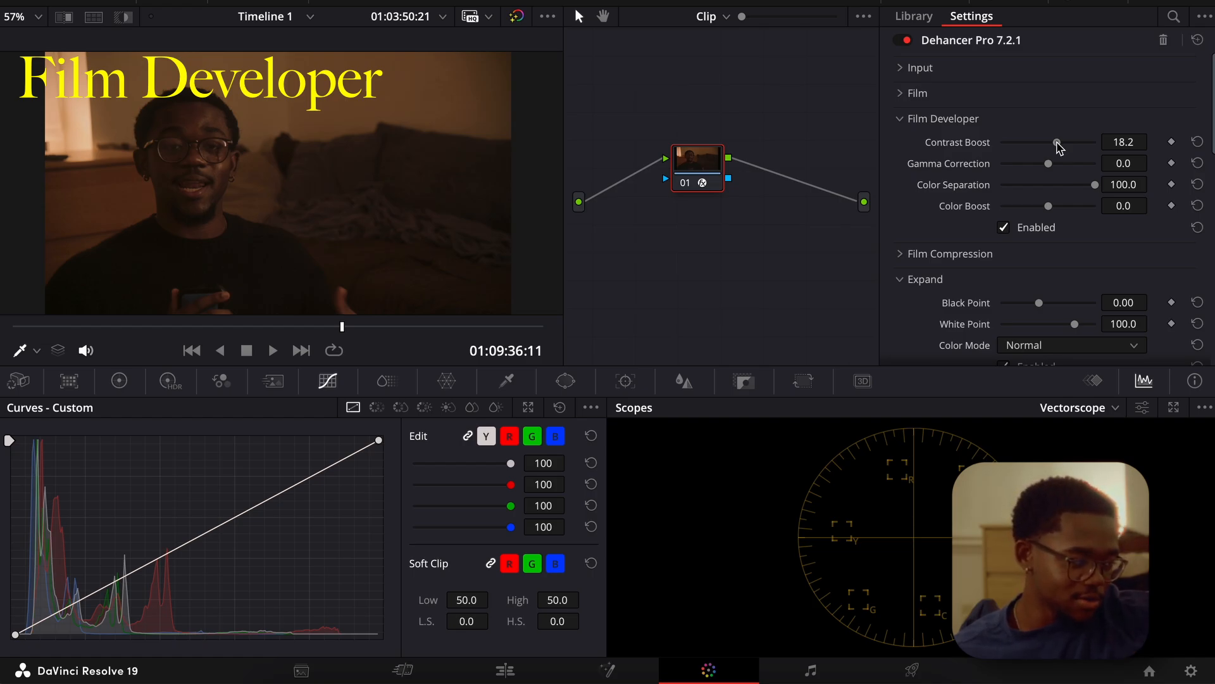
{"action": "left_click_drag", "start_coordinate": [1059, 147], "coordinate": [1060, 147]}
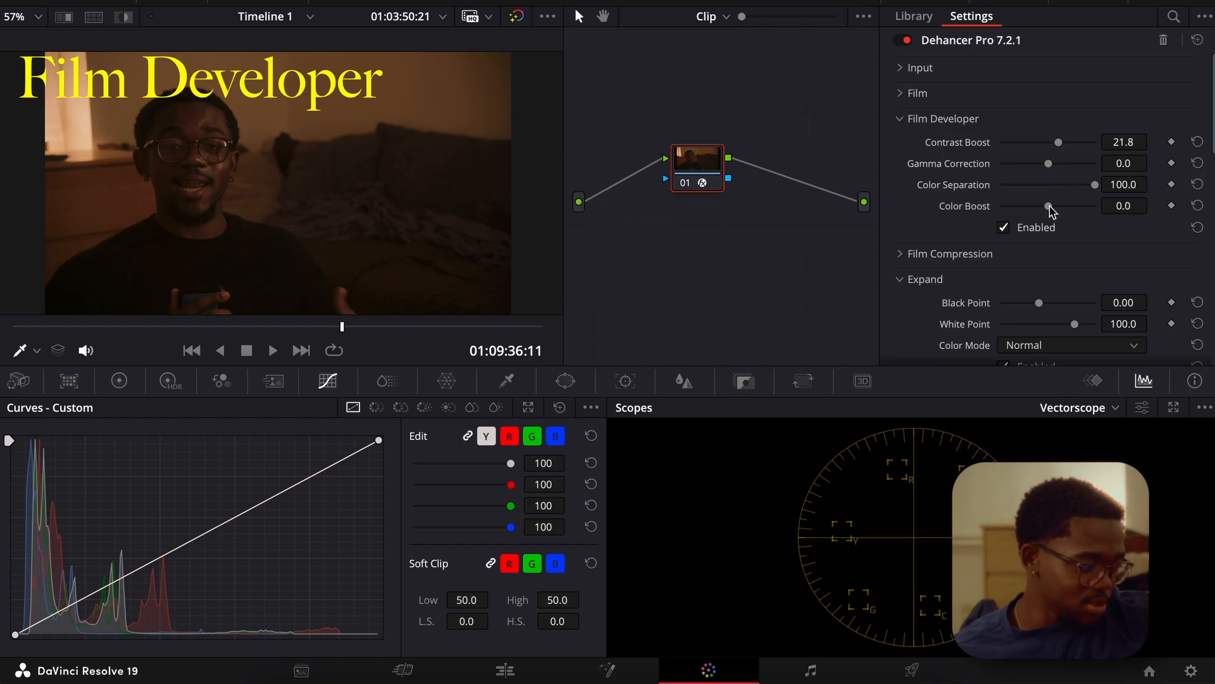
Raise the Film Developer's Color Boost to 10.9 and compare the picture with Dehancer Pro off and on.
{"action": "mouse_move", "coordinate": [1051, 211]}
{"action": "left_mouse_down"}
{"action": "mouse_move", "coordinate": [1036, 211]}
{"action": "mouse_move", "coordinate": [1054, 211]}
{"action": "left_mouse_up"}
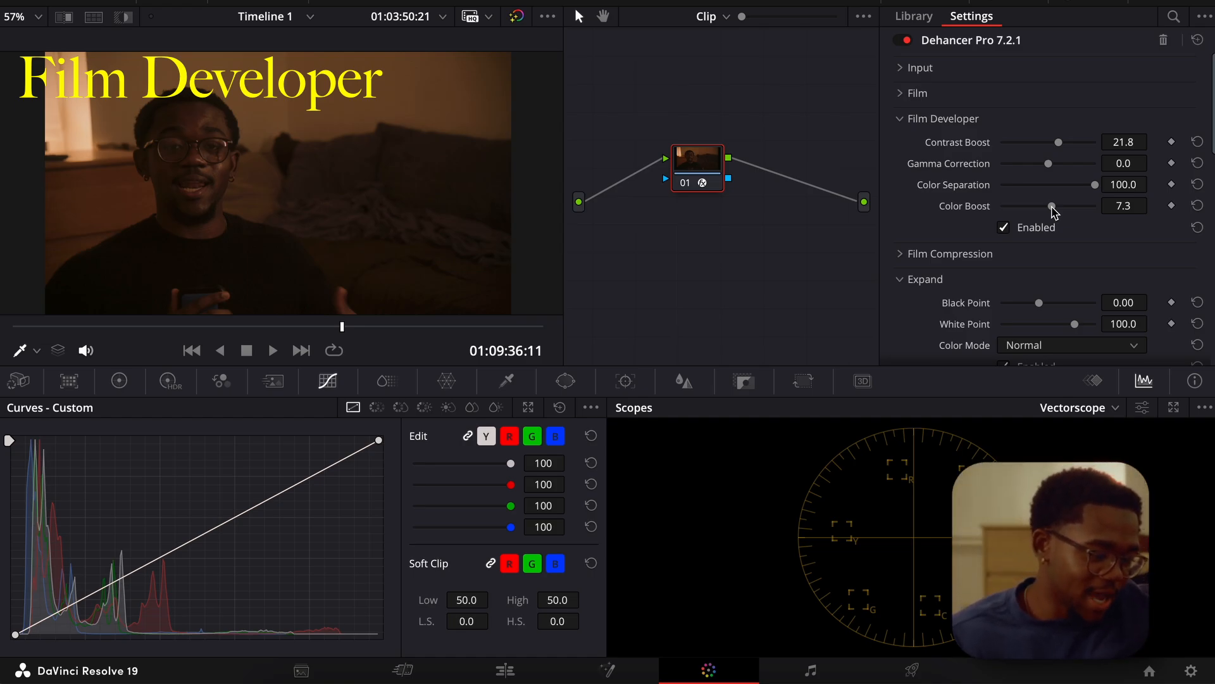
{"action": "mouse_move", "coordinate": [1053, 207]}
{"action": "left_mouse_down"}
{"action": "mouse_move", "coordinate": [1030, 208]}
{"action": "mouse_move", "coordinate": [1053, 208]}
{"action": "left_mouse_up"}
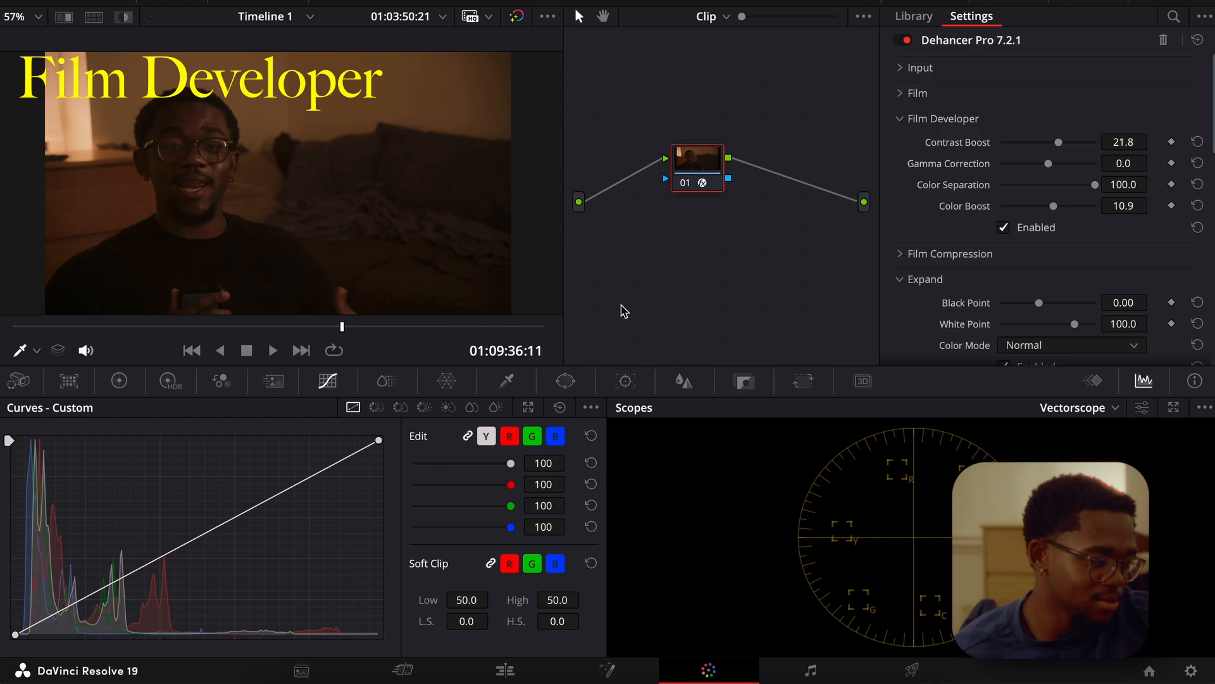
{"action": "left_click", "coordinate": [905, 40]}
{"action": "left_click", "coordinate": [905, 40]}
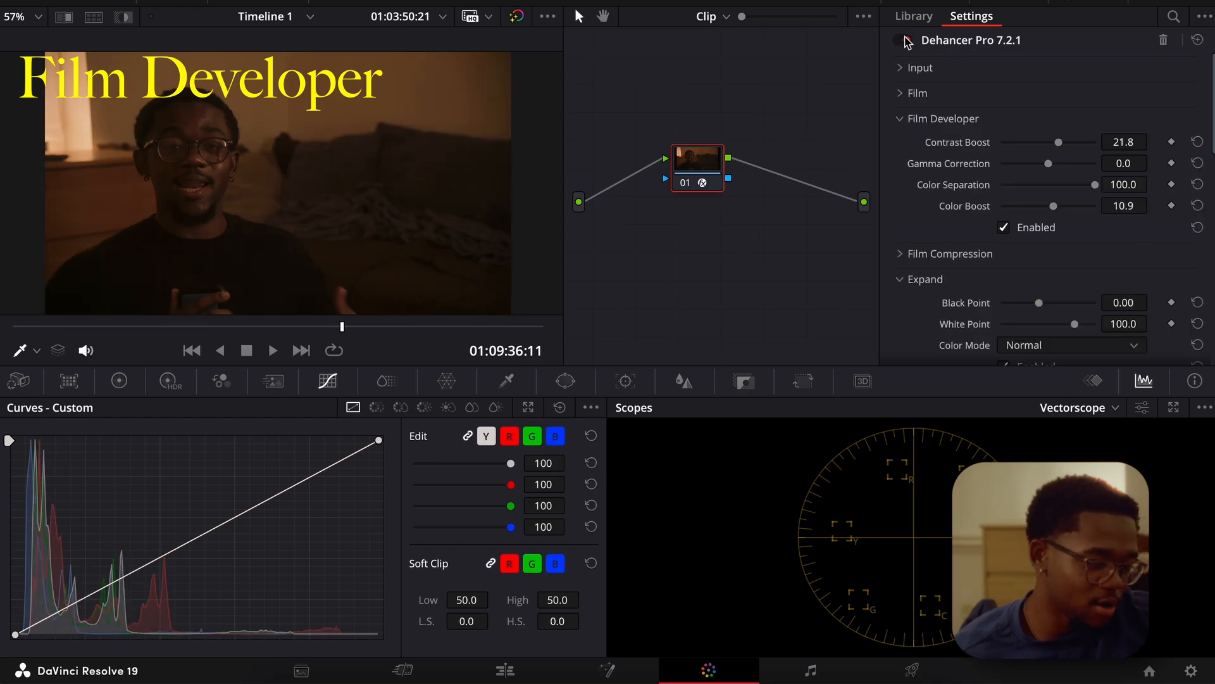
Compare the picture with Dehancer Pro off and on, and with the Film Developer adjustments off and on.
{"action": "left_click", "coordinate": [905, 40]}
{"action": "left_click", "coordinate": [905, 40]}
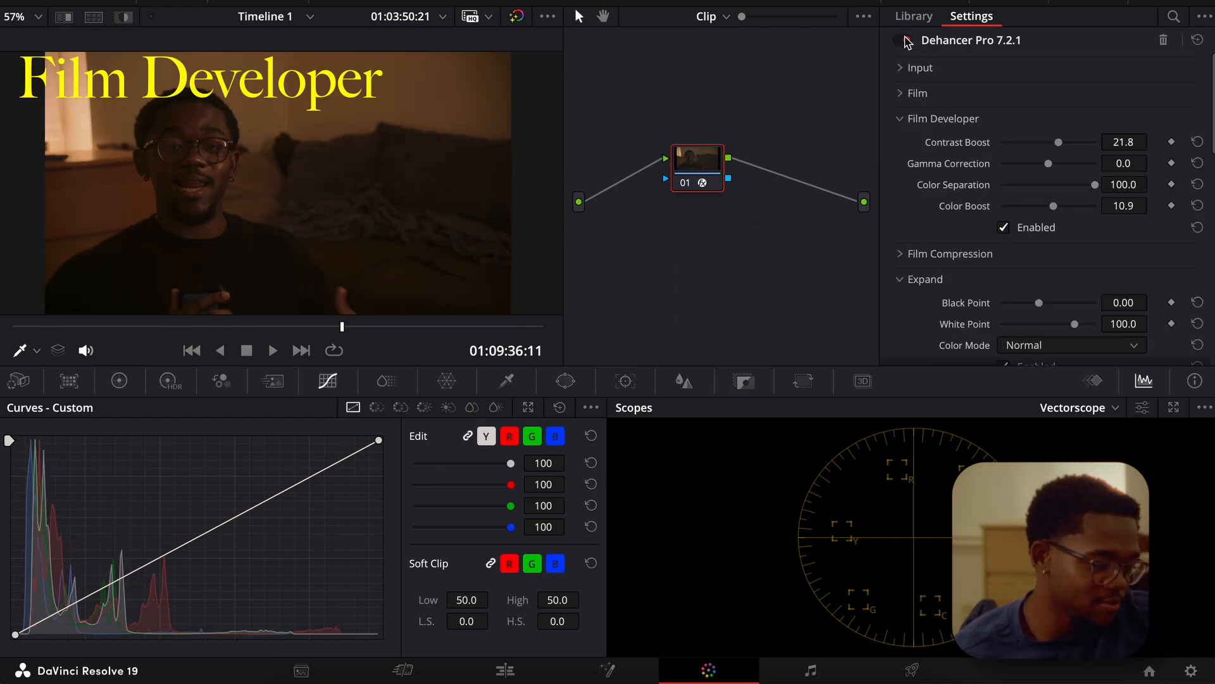
{"action": "left_click", "coordinate": [1003, 228]}
{"action": "left_click", "coordinate": [1004, 228]}
{"action": "left_click", "coordinate": [1004, 228]}
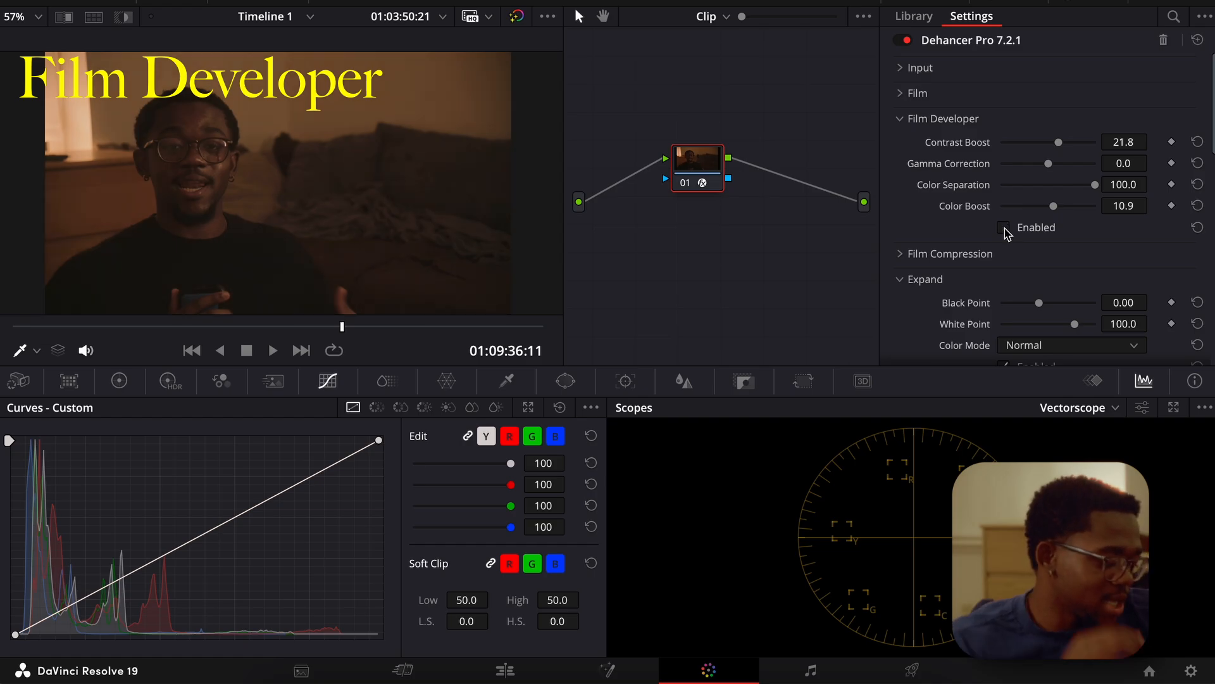
{"action": "left_click", "coordinate": [1005, 228]}
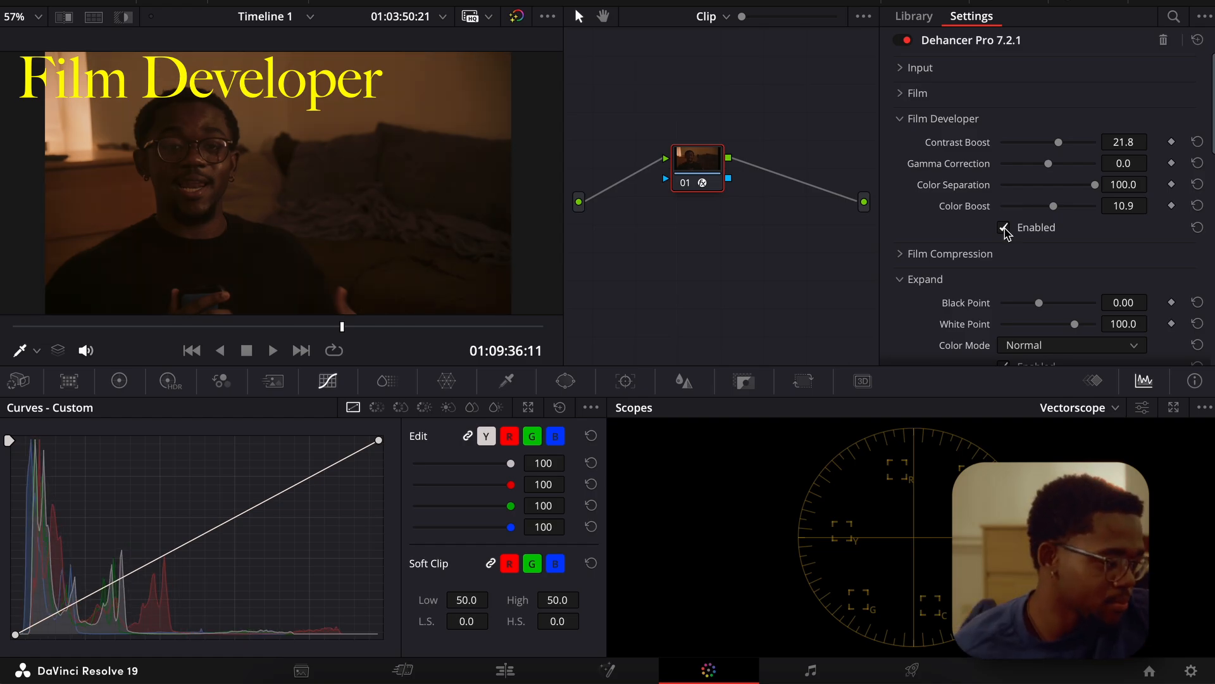
{"action": "left_click", "coordinate": [1005, 229]}
{"action": "left_click", "coordinate": [1004, 229]}
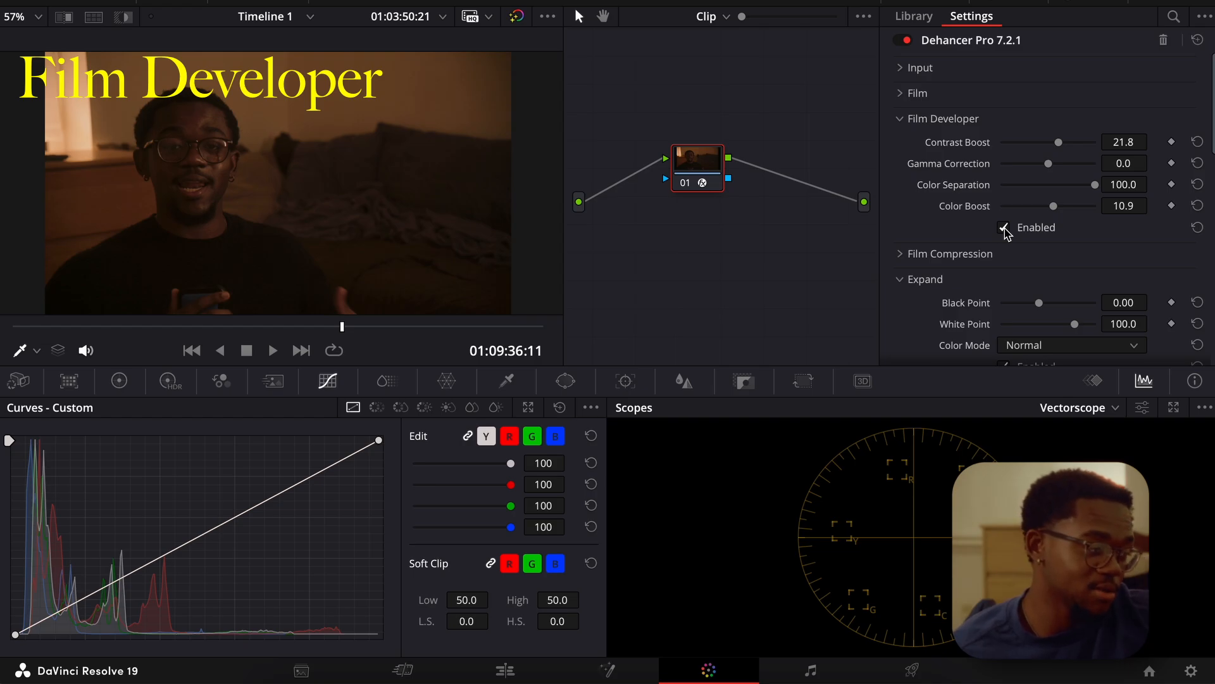
{"action": "left_click", "coordinate": [1004, 228]}
{"action": "left_click", "coordinate": [1004, 229]}
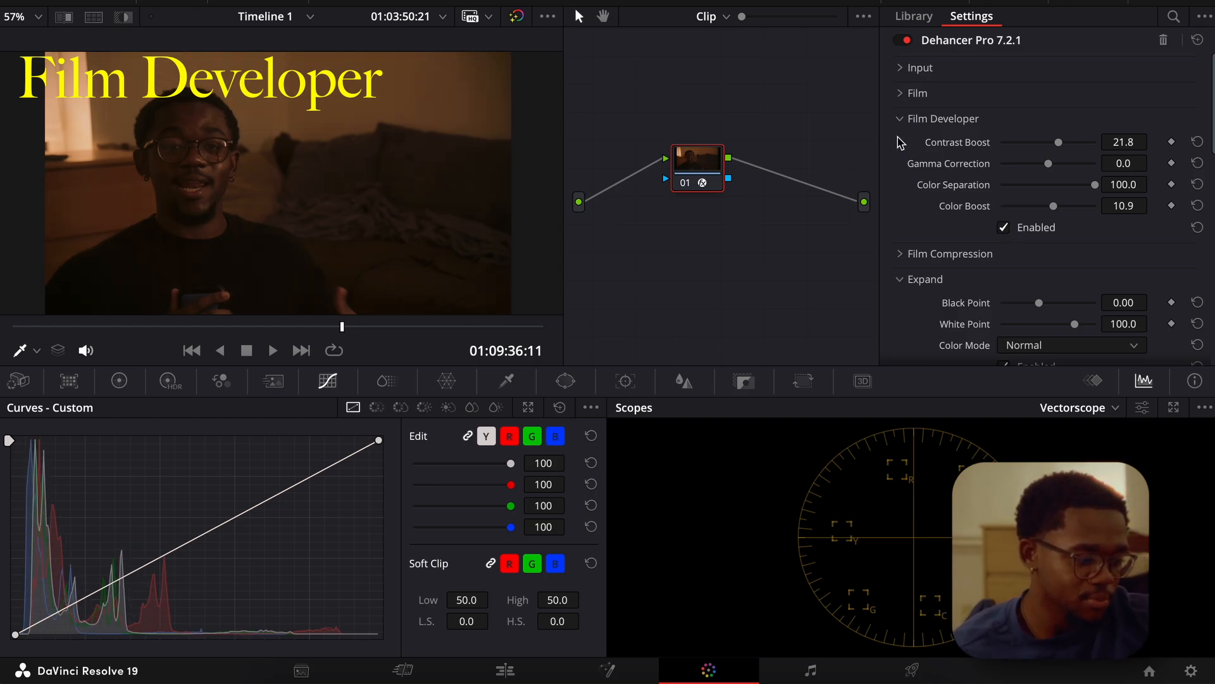
Examine the Print and Color Head settings and the sections below them in the plugin.
{"action": "scroll", "coordinate": [929, 193], "scroll_direction": "down", "scroll_amount": 5}
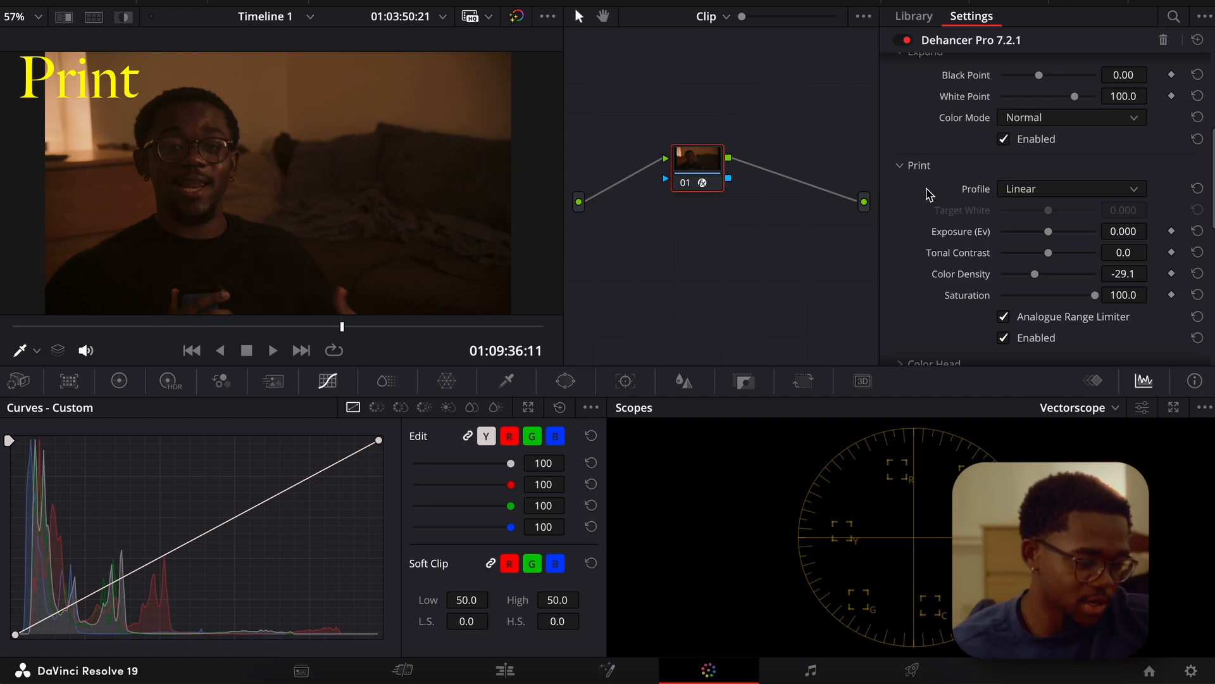
{"action": "scroll", "coordinate": [952, 209], "scroll_direction": "down", "scroll_amount": 3}
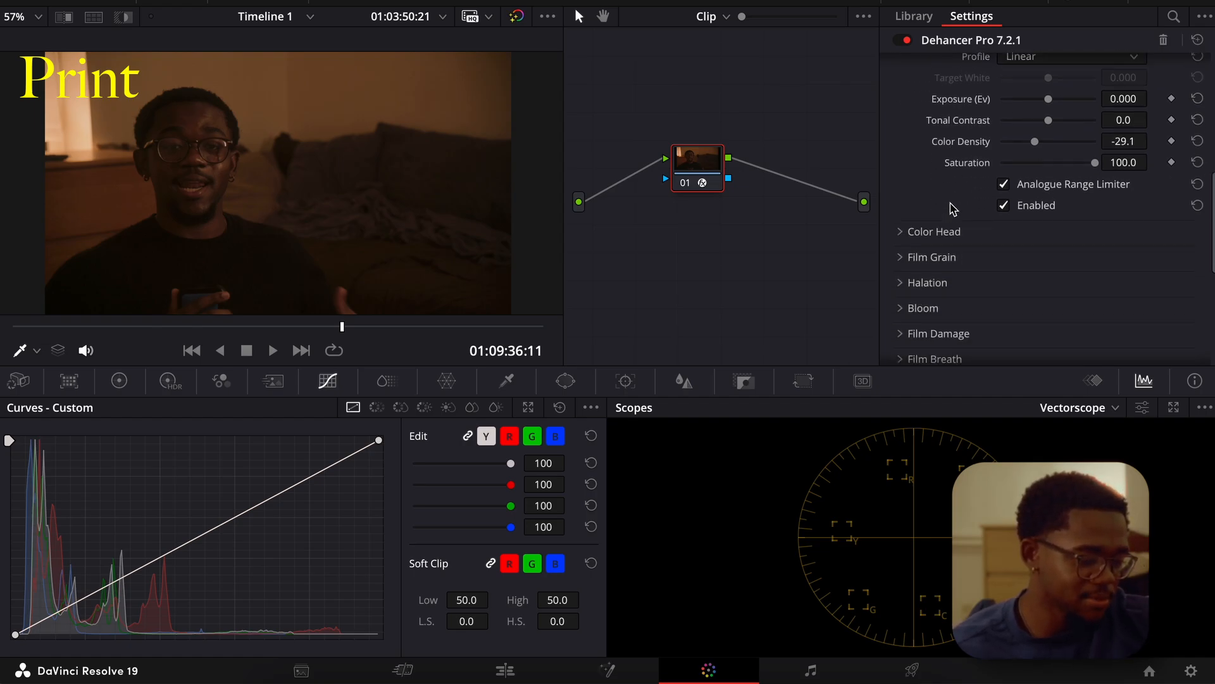
{"action": "left_click", "coordinate": [907, 213]}
{"action": "scroll", "coordinate": [904, 214], "scroll_direction": "down", "scroll_amount": 3}
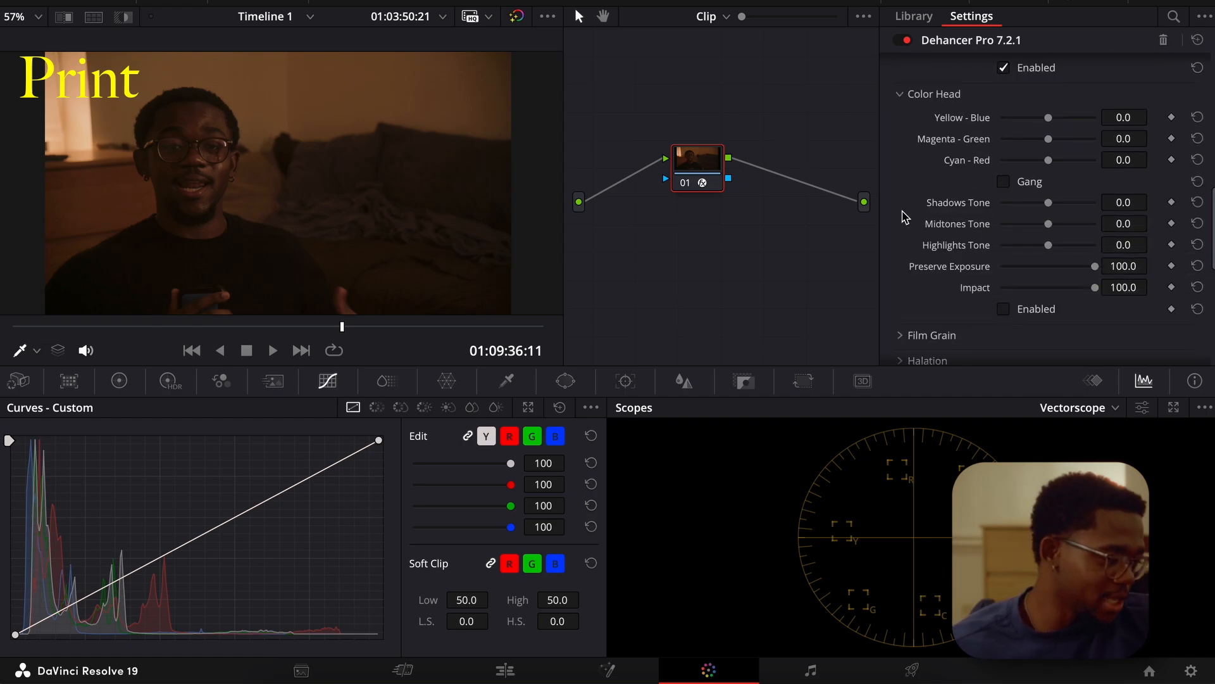
{"action": "left_click", "coordinate": [904, 95]}
{"action": "scroll", "coordinate": [910, 146], "scroll_direction": "up", "scroll_amount": 5}
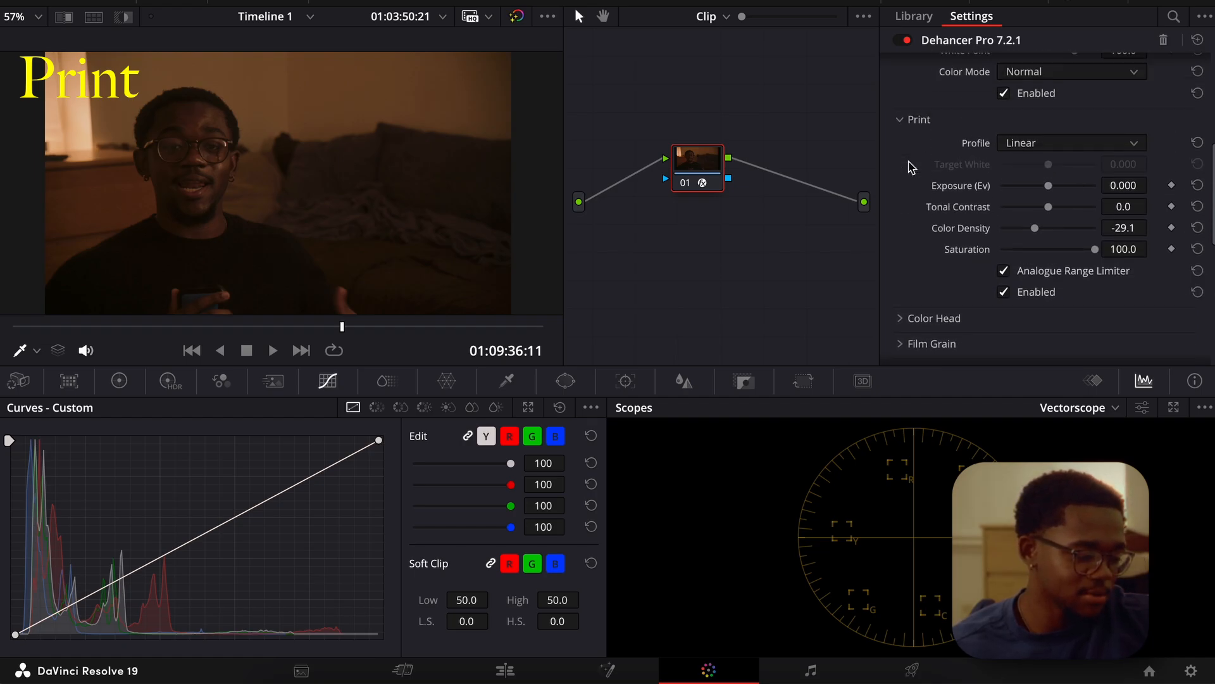
{"action": "scroll", "coordinate": [910, 167], "scroll_direction": "up", "scroll_amount": 3}
{"action": "scroll", "coordinate": [911, 167], "scroll_direction": "down", "scroll_amount": 5}
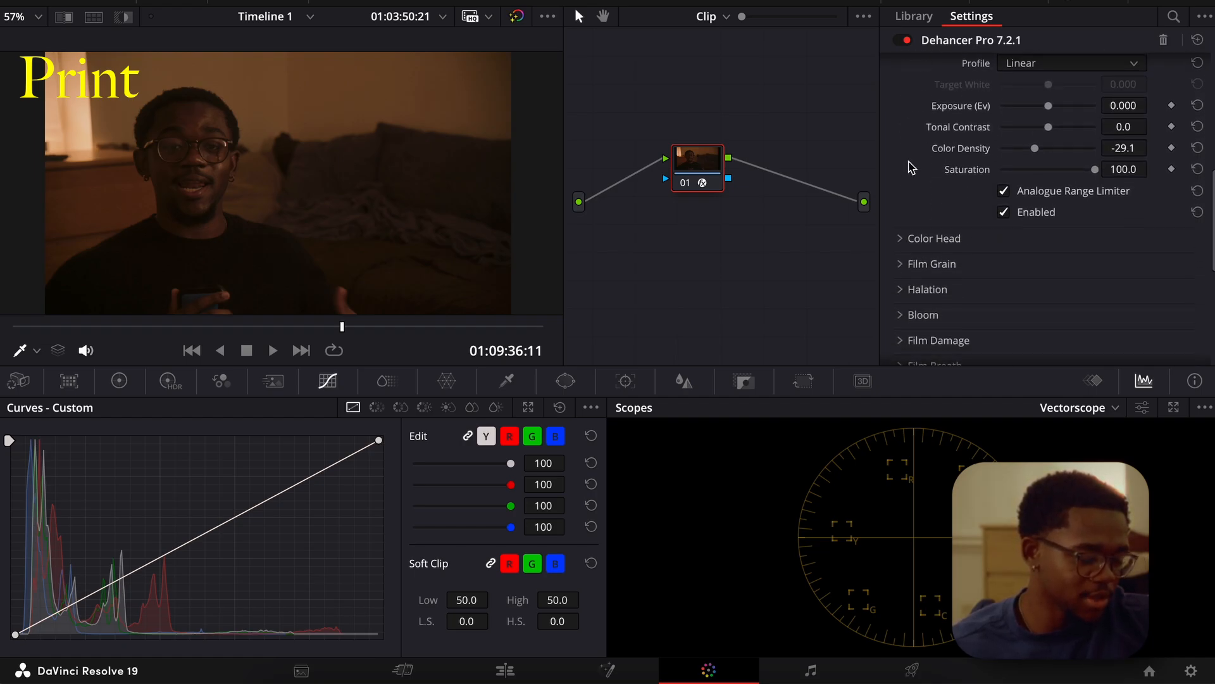
{"action": "scroll", "coordinate": [911, 168], "scroll_direction": "down", "scroll_amount": 5}
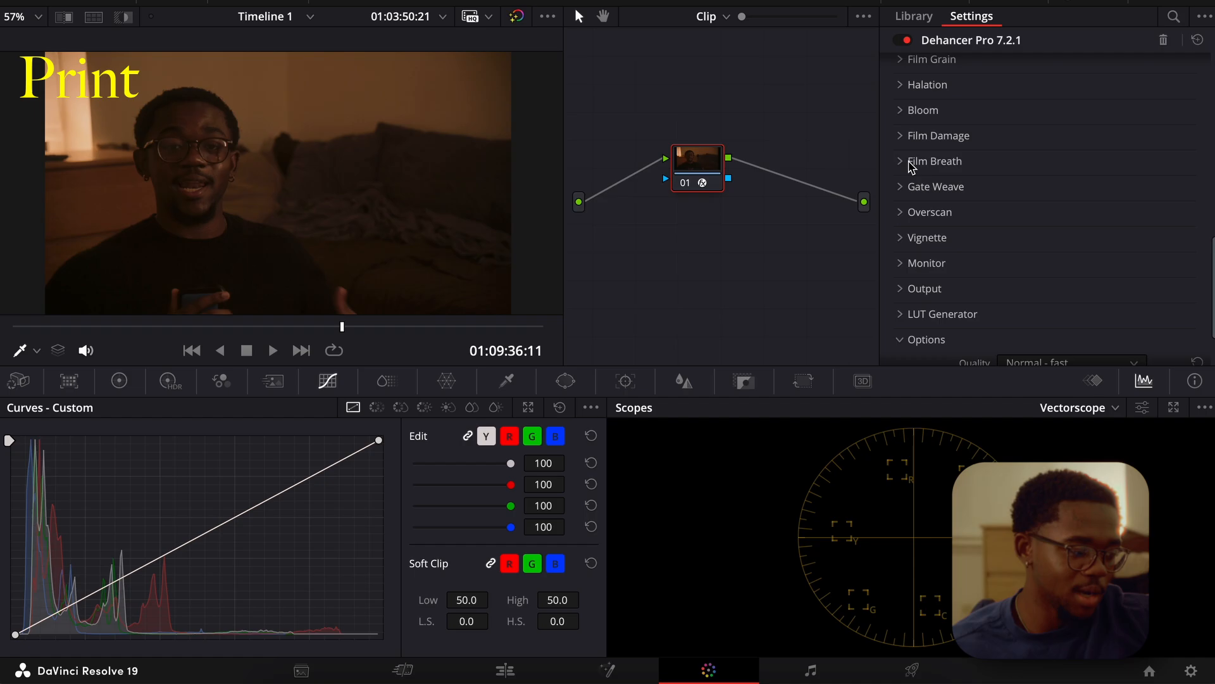
{"action": "scroll", "coordinate": [911, 168], "scroll_direction": "up", "scroll_amount": 8}
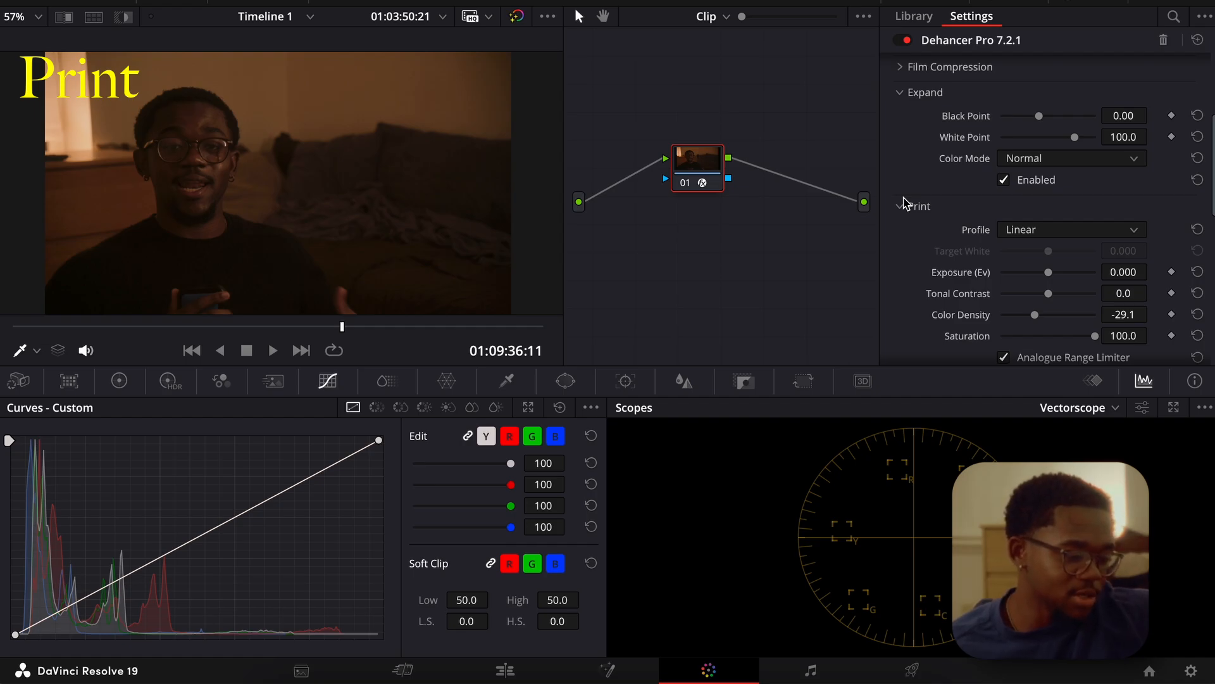
{"action": "scroll", "coordinate": [909, 206], "scroll_direction": "down", "scroll_amount": 3}
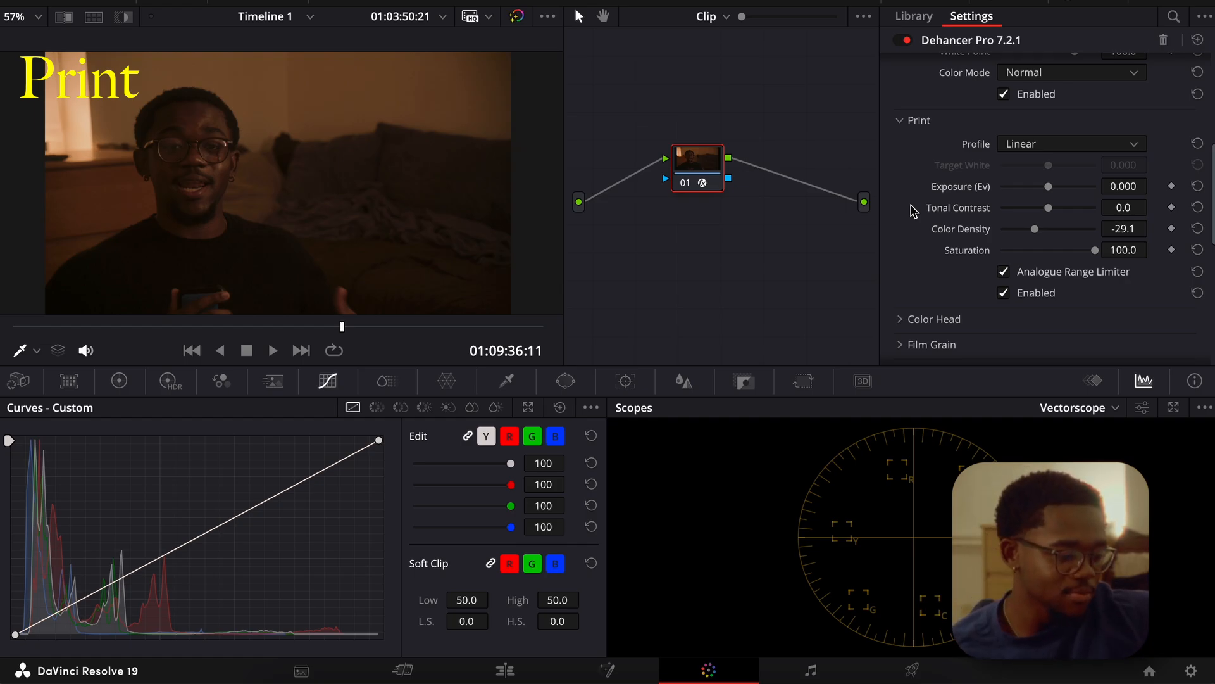
Skim the whole plugin from Film Developer down to Options and return to the Film Developer section.
{"action": "scroll", "coordinate": [980, 263], "scroll_direction": "up", "scroll_amount": 5}
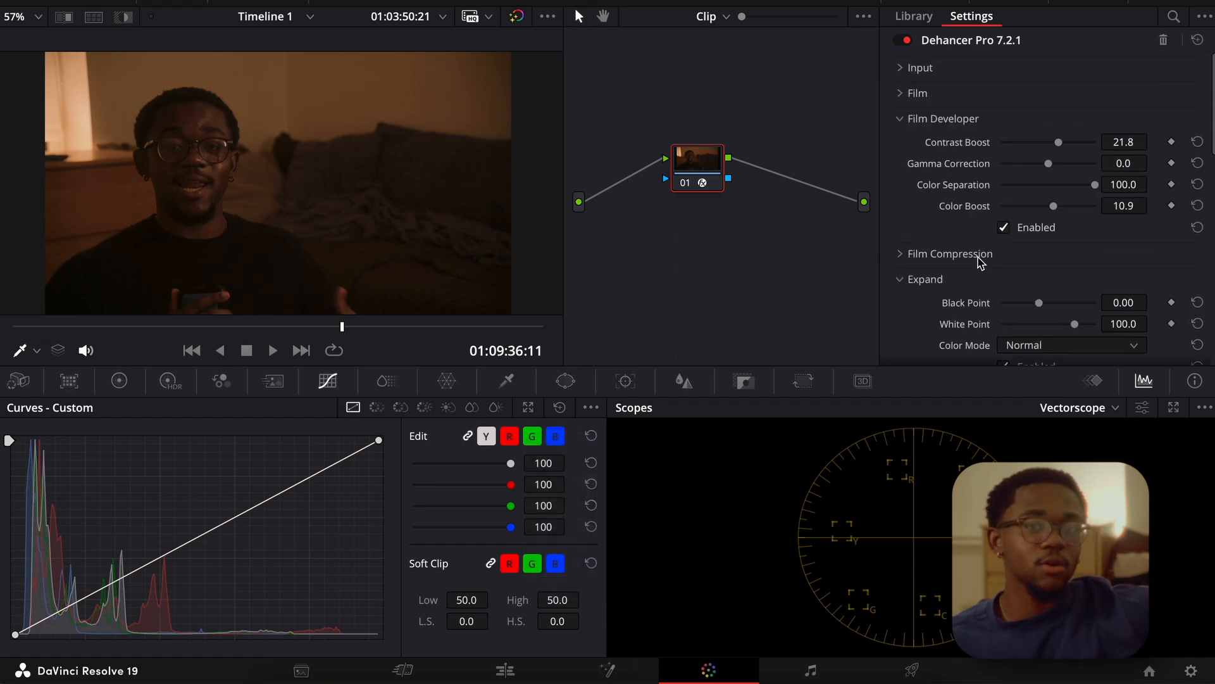
{"action": "scroll", "coordinate": [980, 262], "scroll_direction": "down", "scroll_amount": 5}
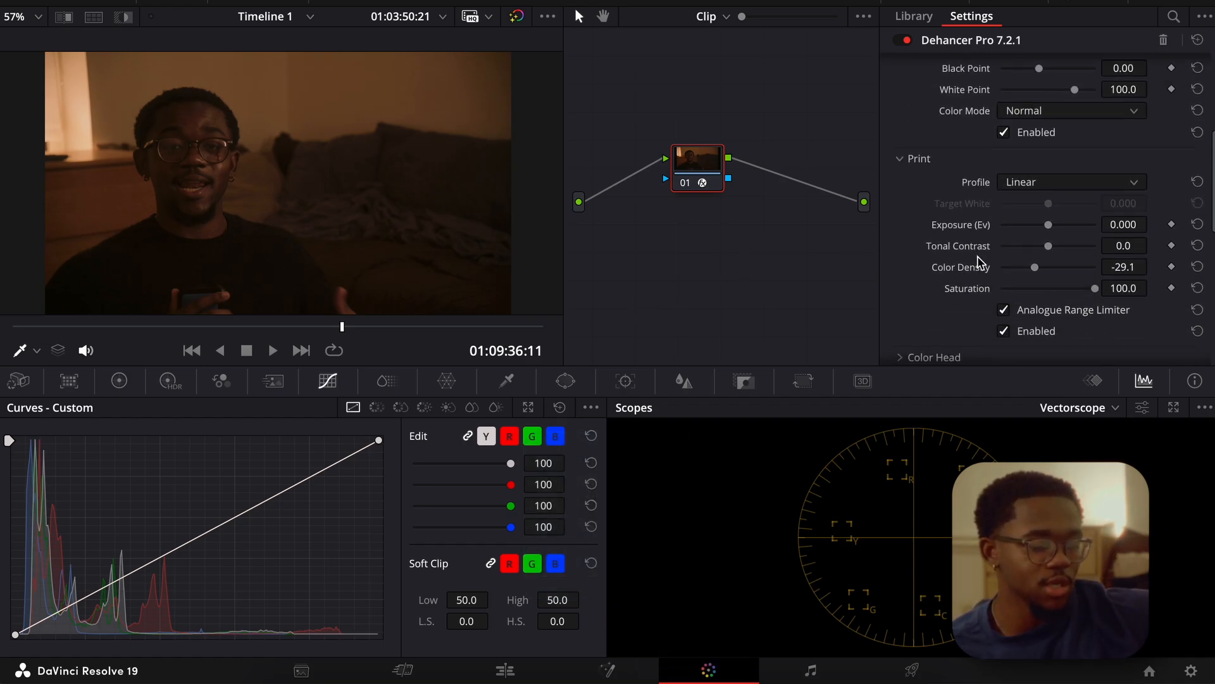
{"action": "scroll", "coordinate": [981, 263], "scroll_direction": "down", "scroll_amount": 4}
{"action": "scroll", "coordinate": [980, 263], "scroll_direction": "down", "scroll_amount": 2}
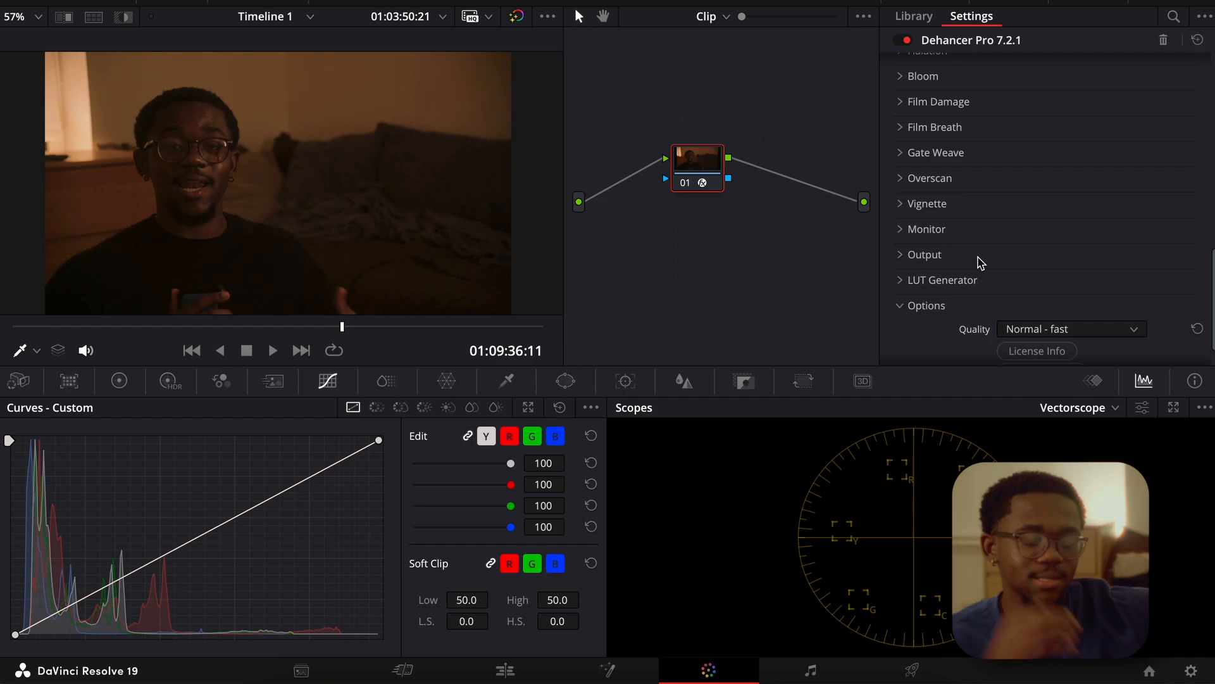
{"action": "scroll", "coordinate": [981, 262], "scroll_direction": "up", "scroll_amount": 8}
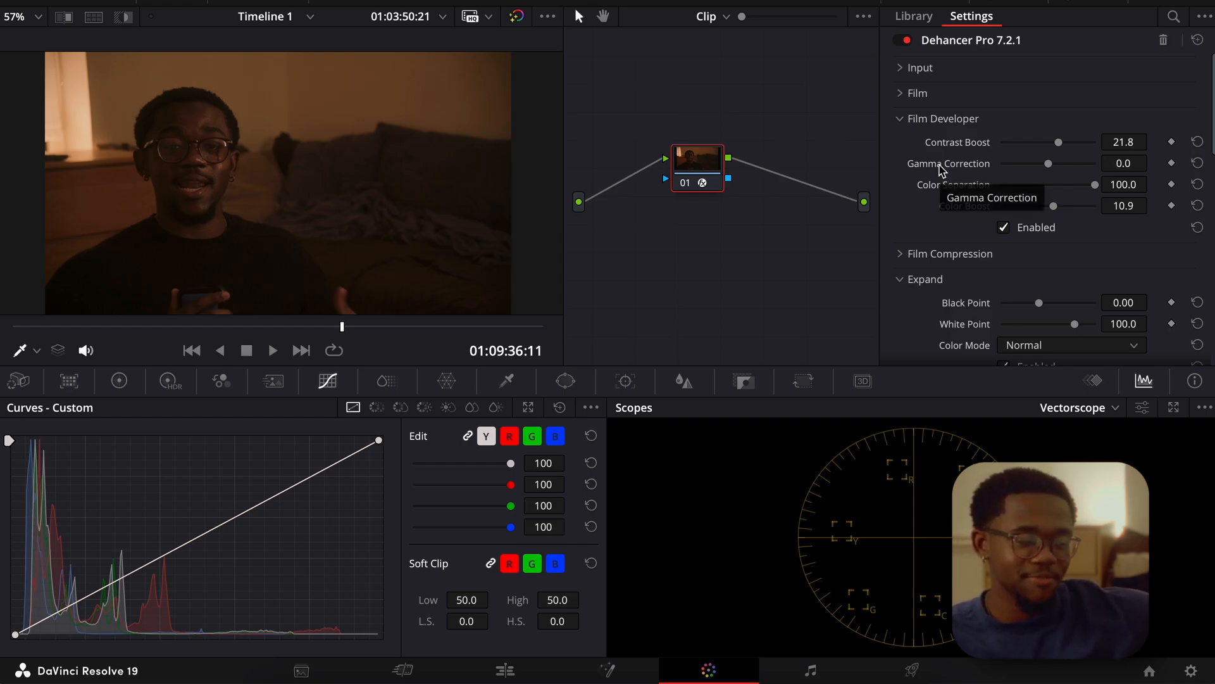
{"action": "left_click", "coordinate": [904, 120]}
On the Edit page, enable video track V2 and delete the audio of the 15 Minute Linear Light Super 8 overlay.
{"action": "key", "text": "shift+4"}
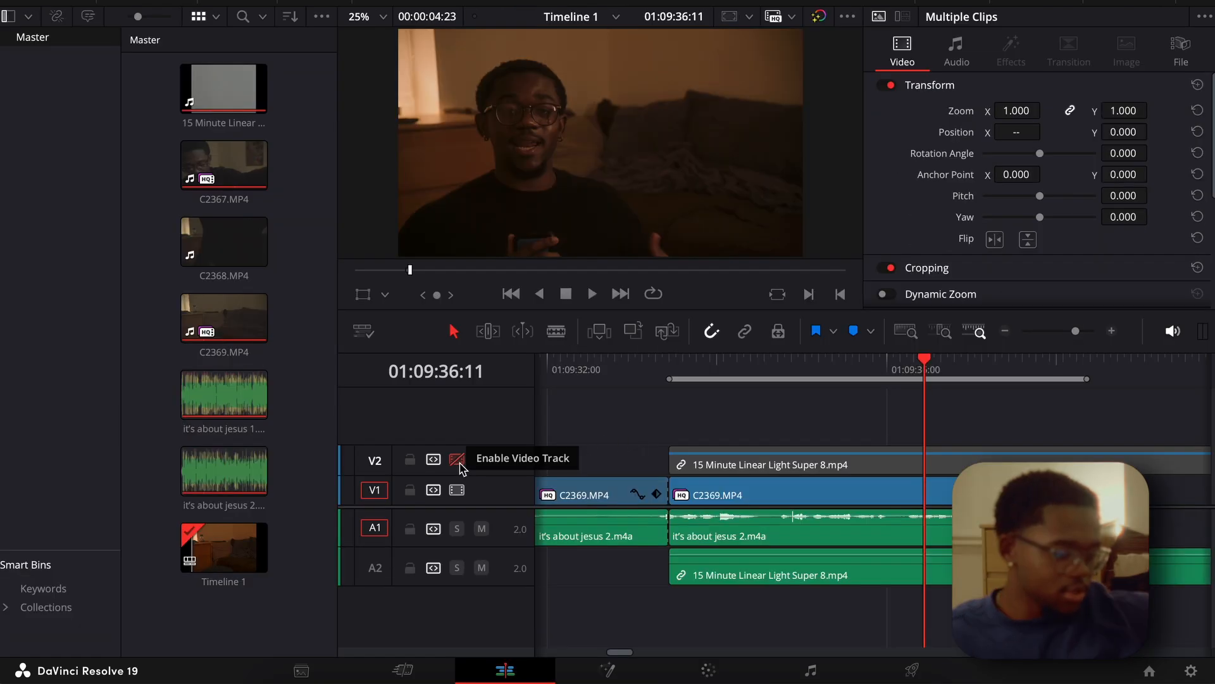
{"action": "left_click", "coordinate": [453, 467]}
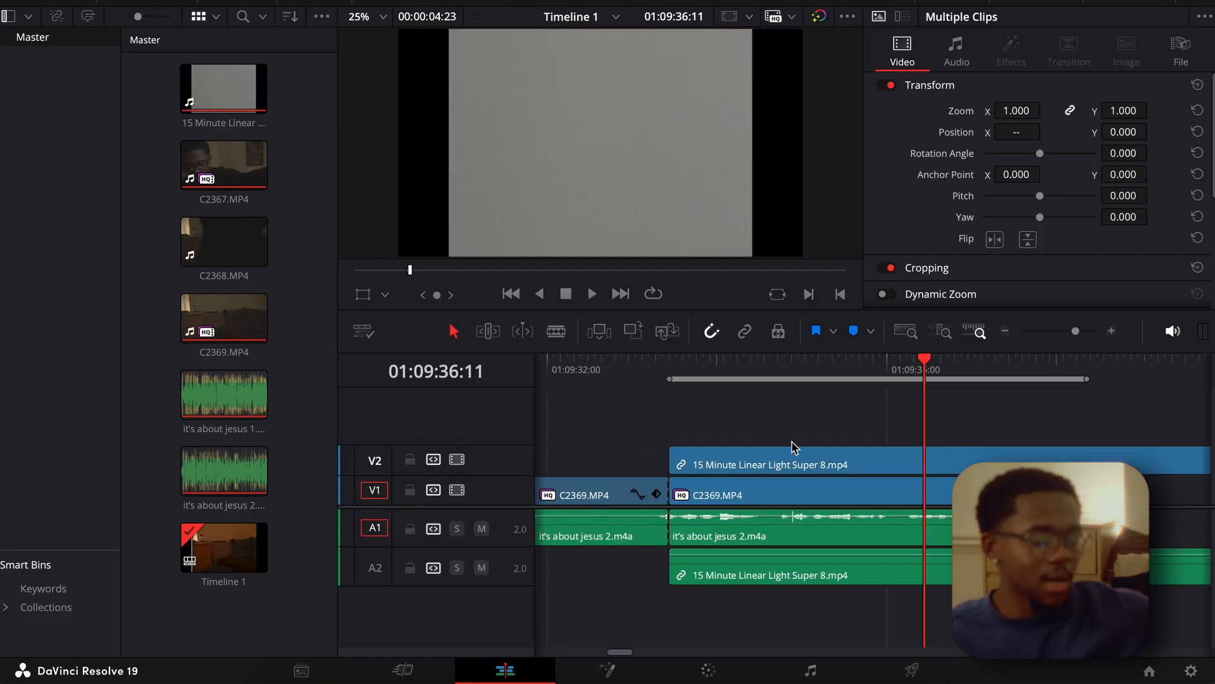
{"action": "left_click", "coordinate": [783, 575]}
{"action": "key", "text": "Delete"}
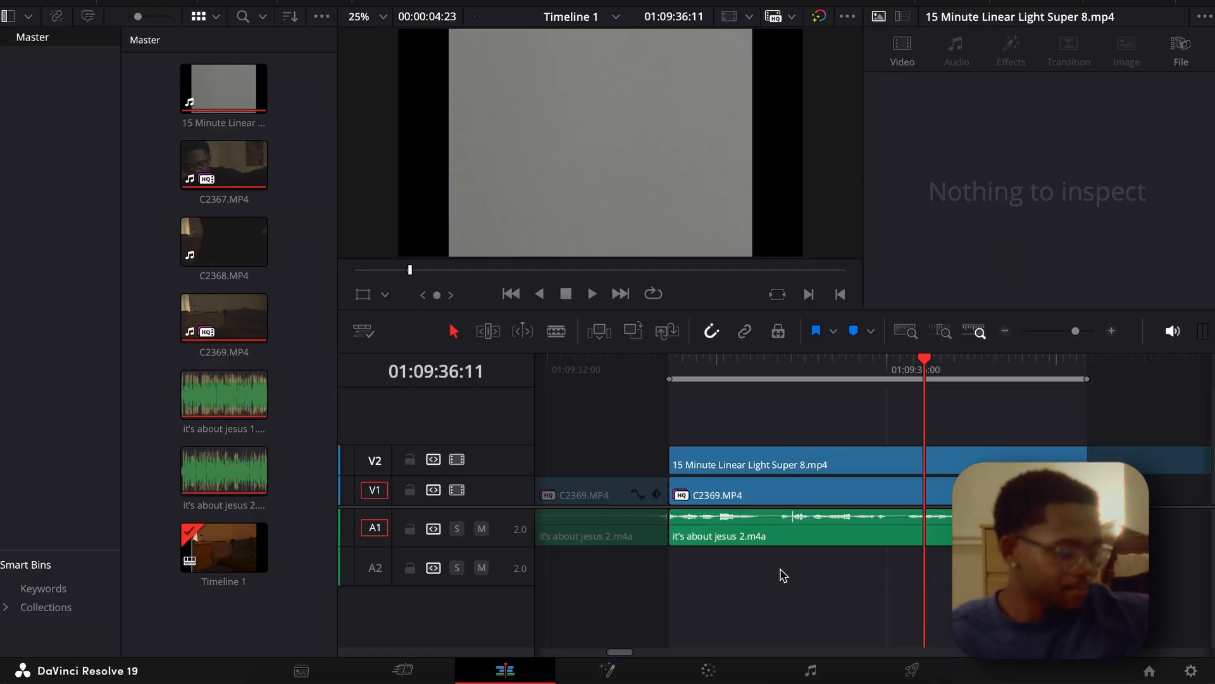
Split the Super 8 overlay on V2 at the end of C2369.MP4 and delete the excess part.
{"action": "scroll", "coordinate": [947, 409], "scroll_direction": "right", "scroll_amount": 3}
{"action": "key", "text": "b"}
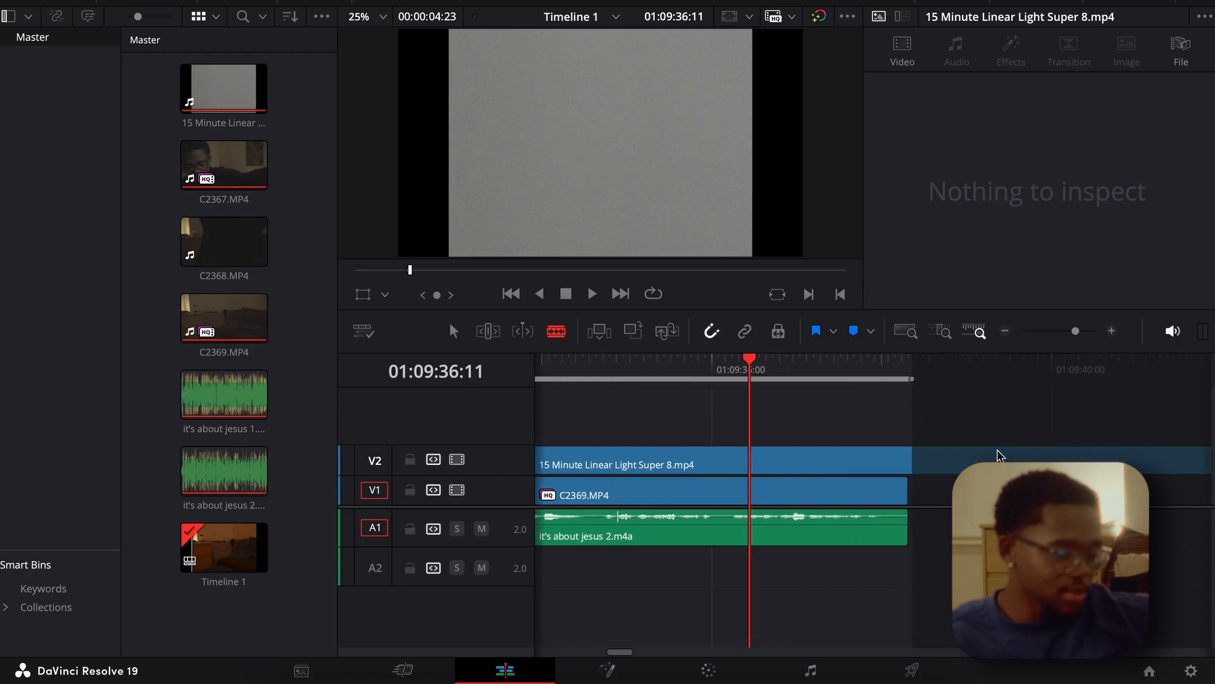
{"action": "left_click", "coordinate": [910, 465]}
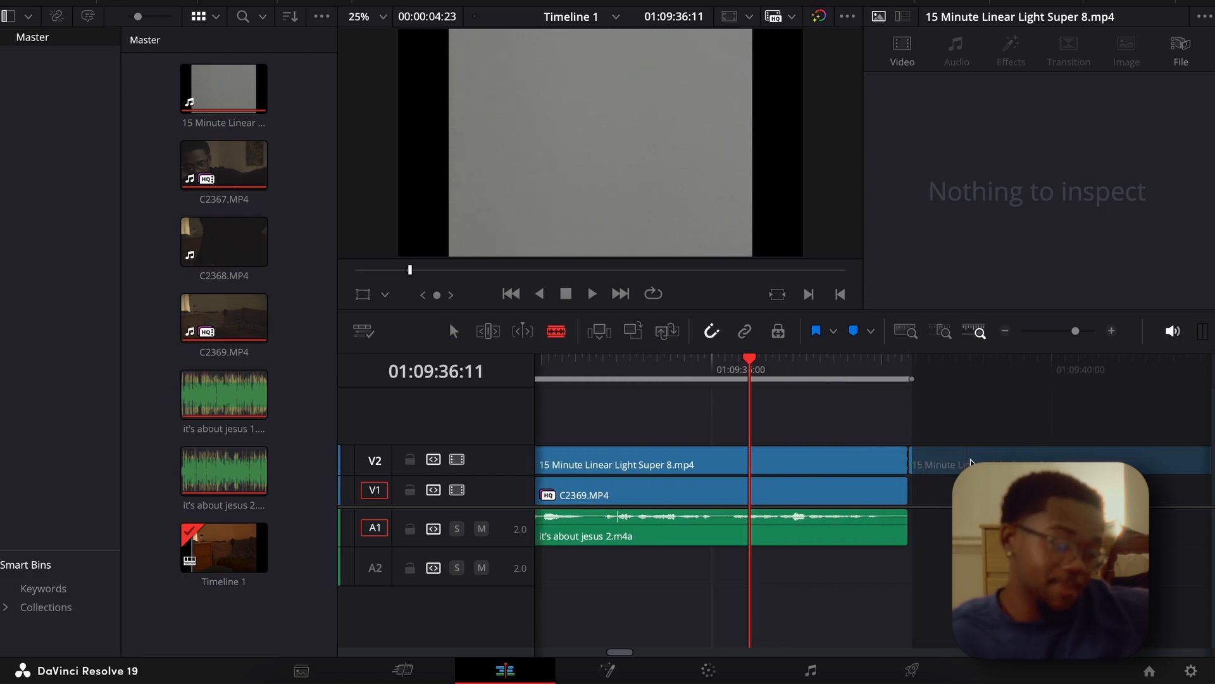
{"action": "key", "text": "a"}
{"action": "left_click", "coordinate": [974, 464]}
{"action": "key", "text": "Delete"}
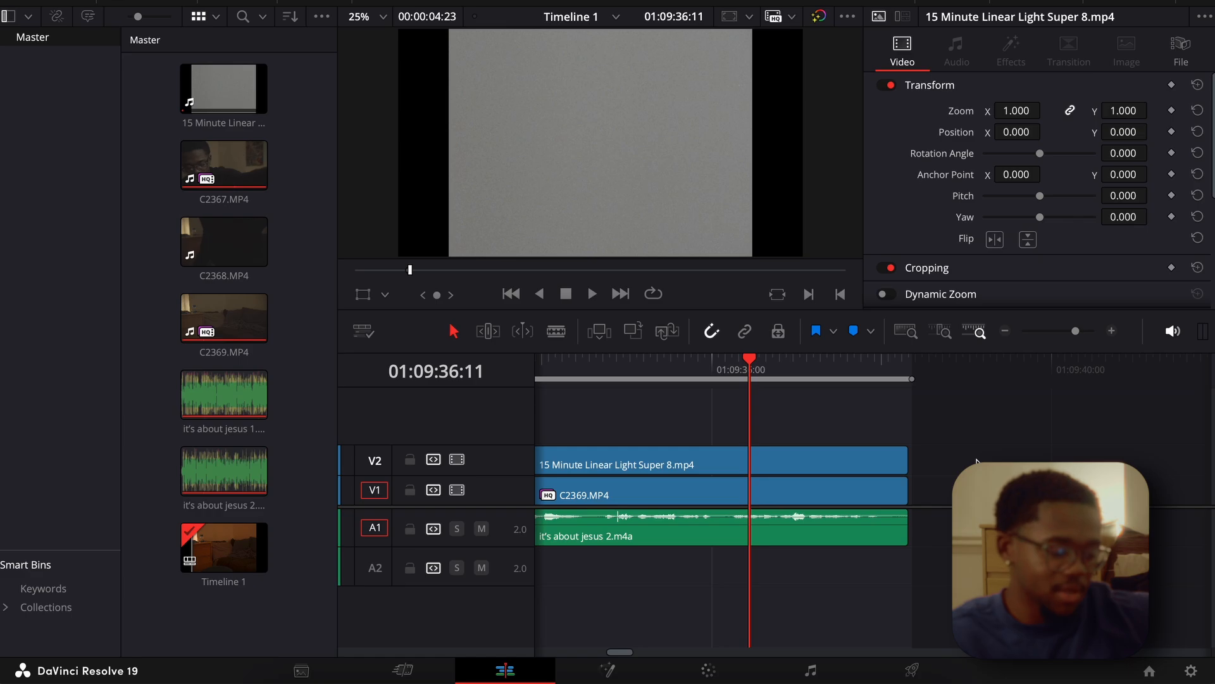
Adjust the display brightness, play the clip with its Super 8 overlay full screen, and look over the timeline.
{"action": "scroll", "coordinate": [976, 462], "scroll_direction": "left", "scroll_amount": 10}
{"action": "scroll", "coordinate": [976, 461], "scroll_direction": "right", "scroll_amount": 5}
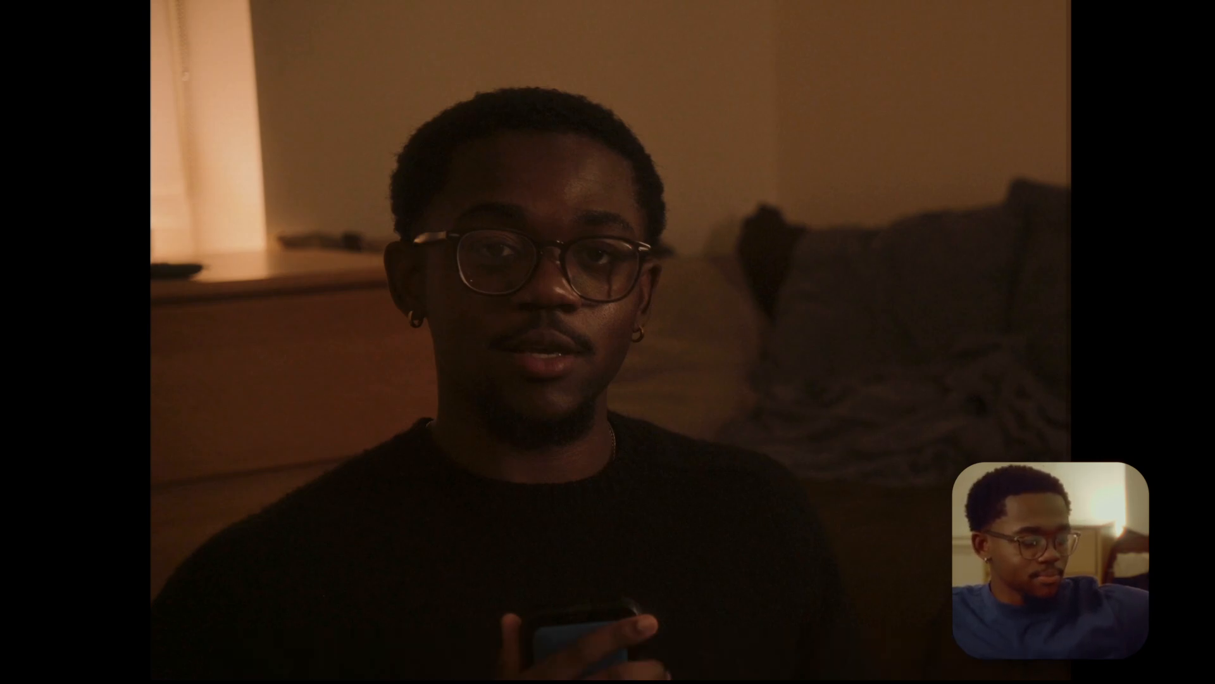
{"action": "key", "text": "XF86MonBrightnessDown"}
{"action": "key", "text": "XF86MonBrightnessDown"}
{"action": "key", "text": "XF86MonBrightnessDown"}
{"action": "key", "text": "XF86MonBrightnessDown"}
{"action": "key", "text": "XF86MonBrightnessDown"}
{"action": "key", "text": "XF86MonBrightnessDown"}
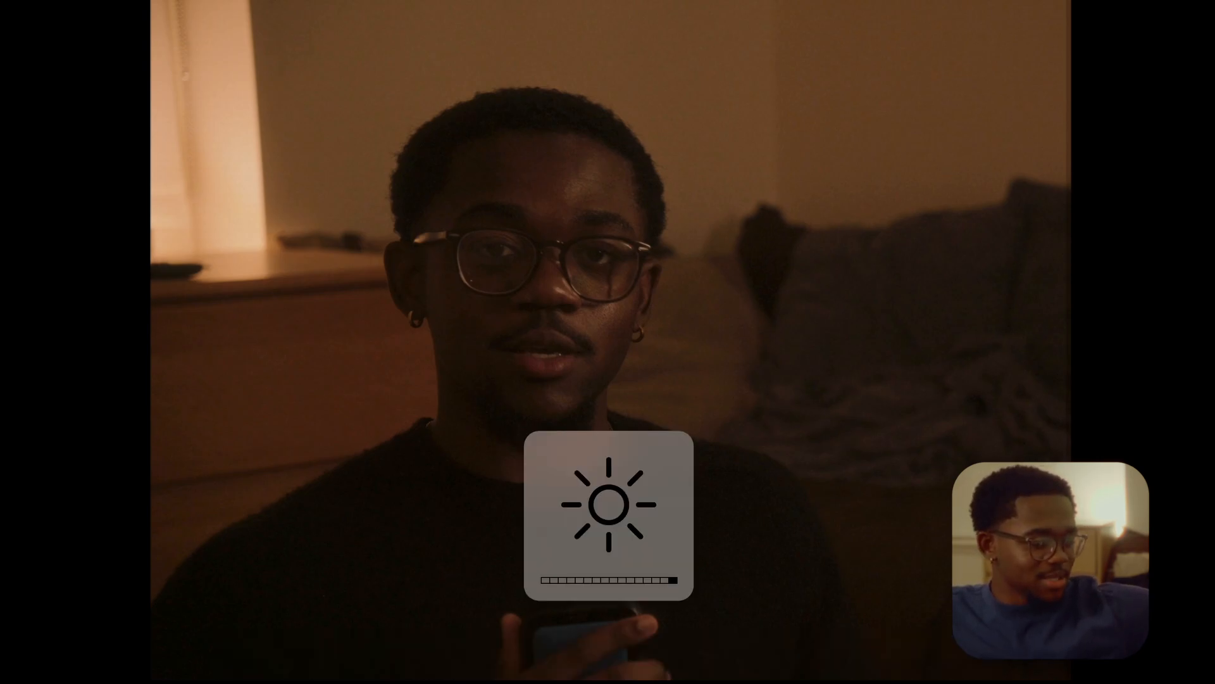
{"action": "key", "text": "XF86MonBrightnessDown"}
{"action": "key", "text": "XF86MonBrightnessDown"}
{"action": "key", "text": "XF86MonBrightnessDown"}
{"action": "key", "text": "XF86MonBrightnessDown"}
{"action": "key", "text": "XF86MonBrightnessDown"}
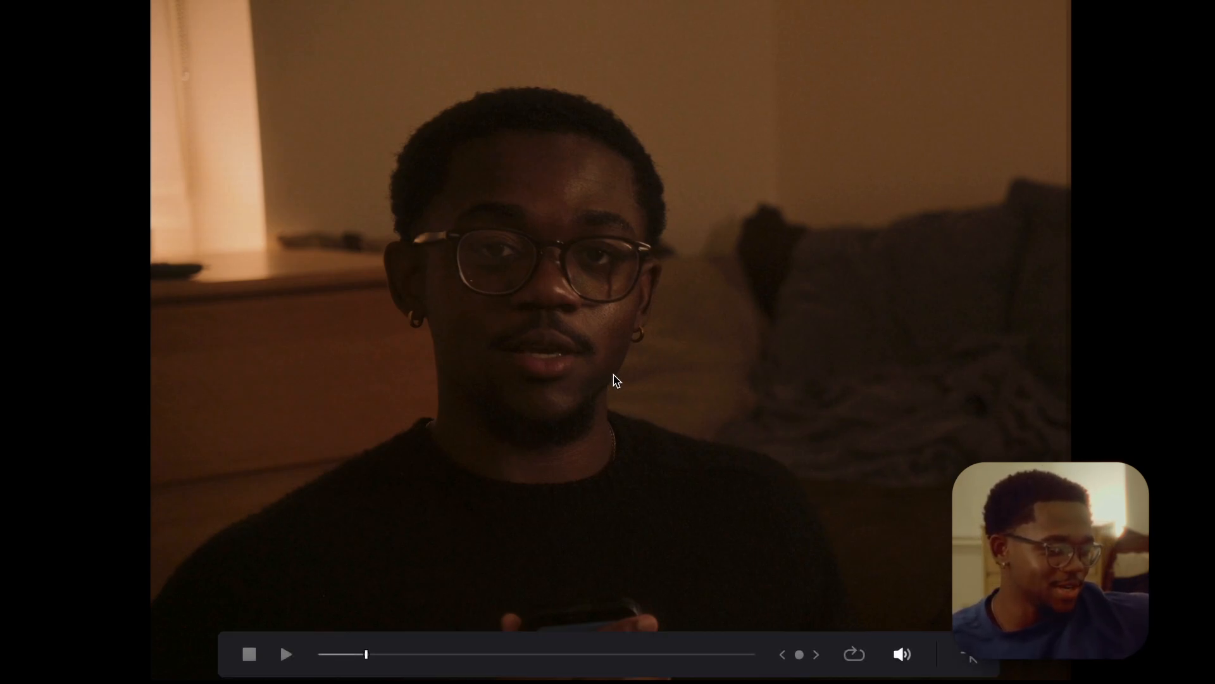
{"action": "key", "text": "space"}
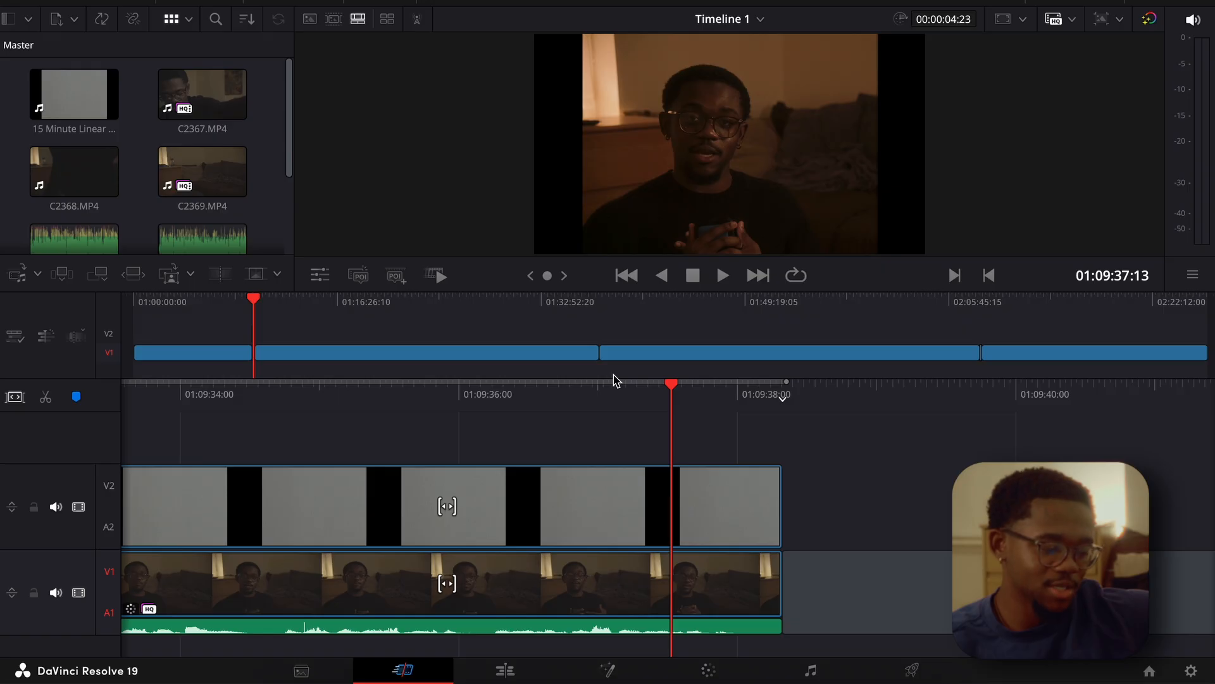
{"action": "scroll", "coordinate": [558, 506], "scroll_direction": "left", "scroll_amount": 14}
{"action": "scroll", "coordinate": [558, 506], "scroll_direction": "right", "scroll_amount": 8}
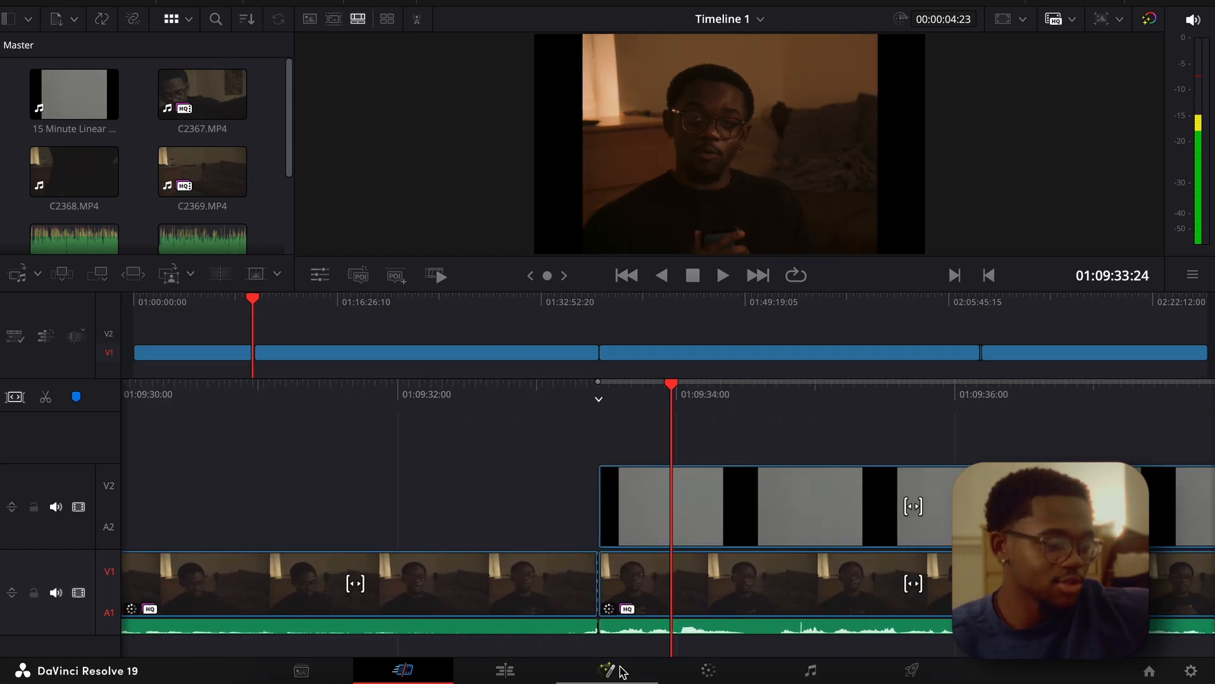
Select the C2369.MP4 clip beneath the Super 8 overlay on the Edit page and return to the Color page.
{"action": "left_click", "coordinate": [709, 671]}
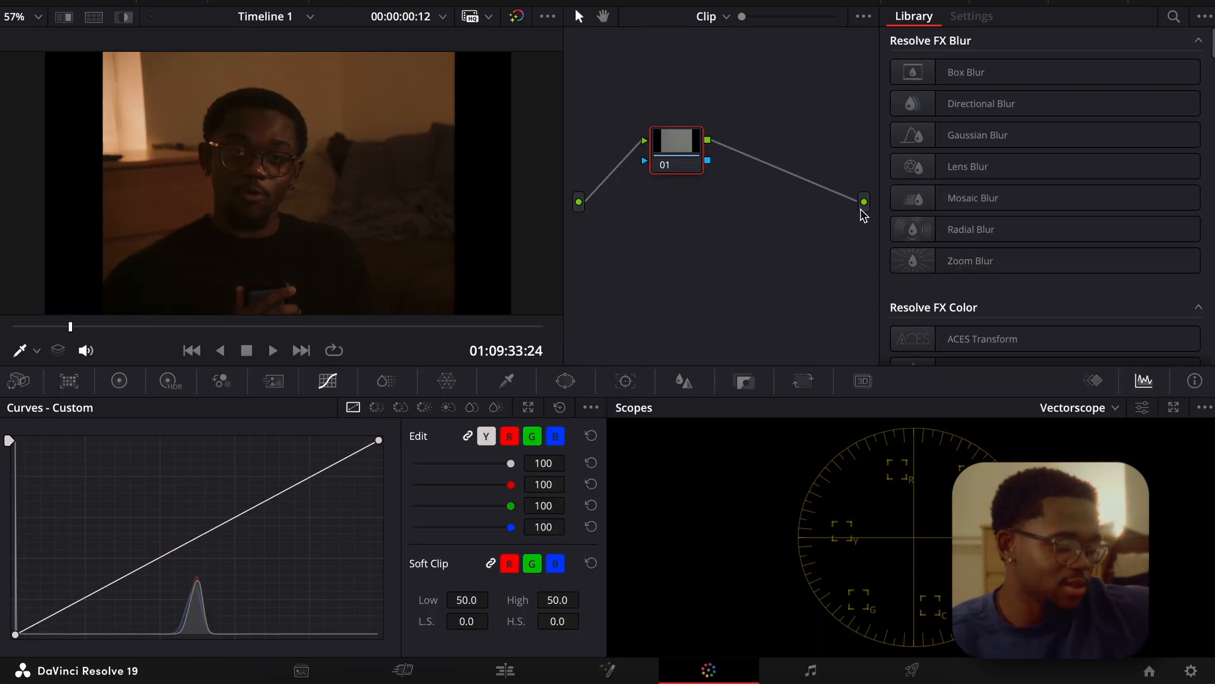
{"action": "left_click", "coordinate": [505, 670]}
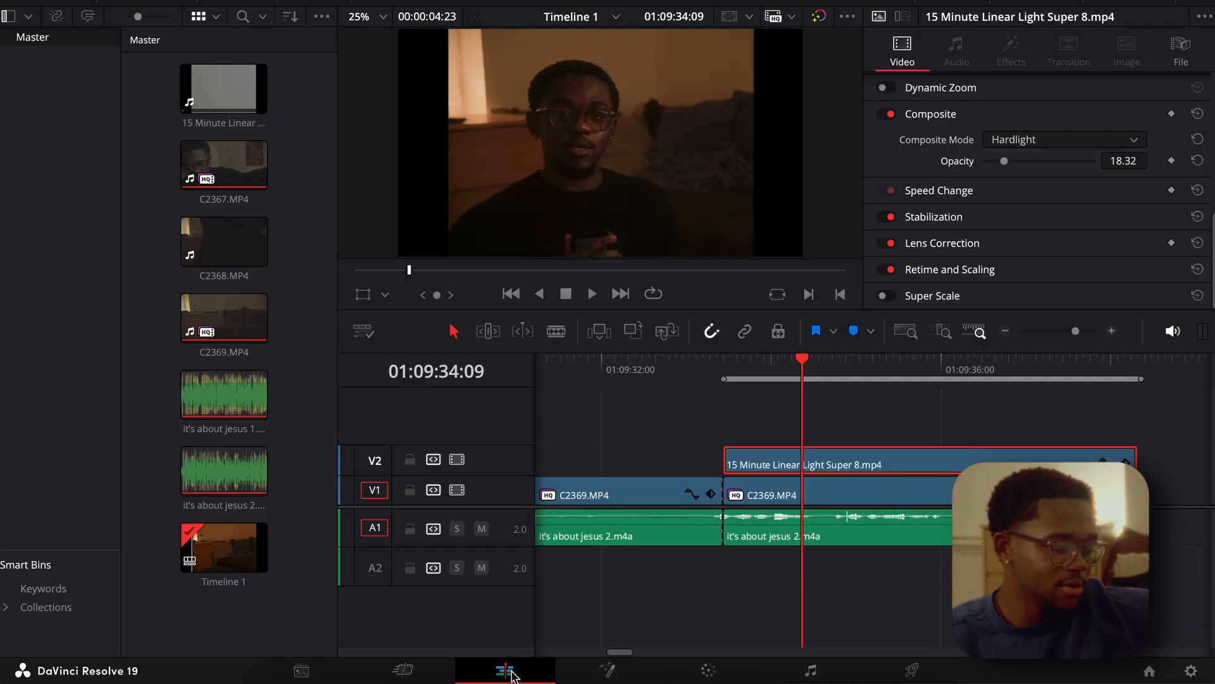
{"action": "left_click", "coordinate": [810, 500]}
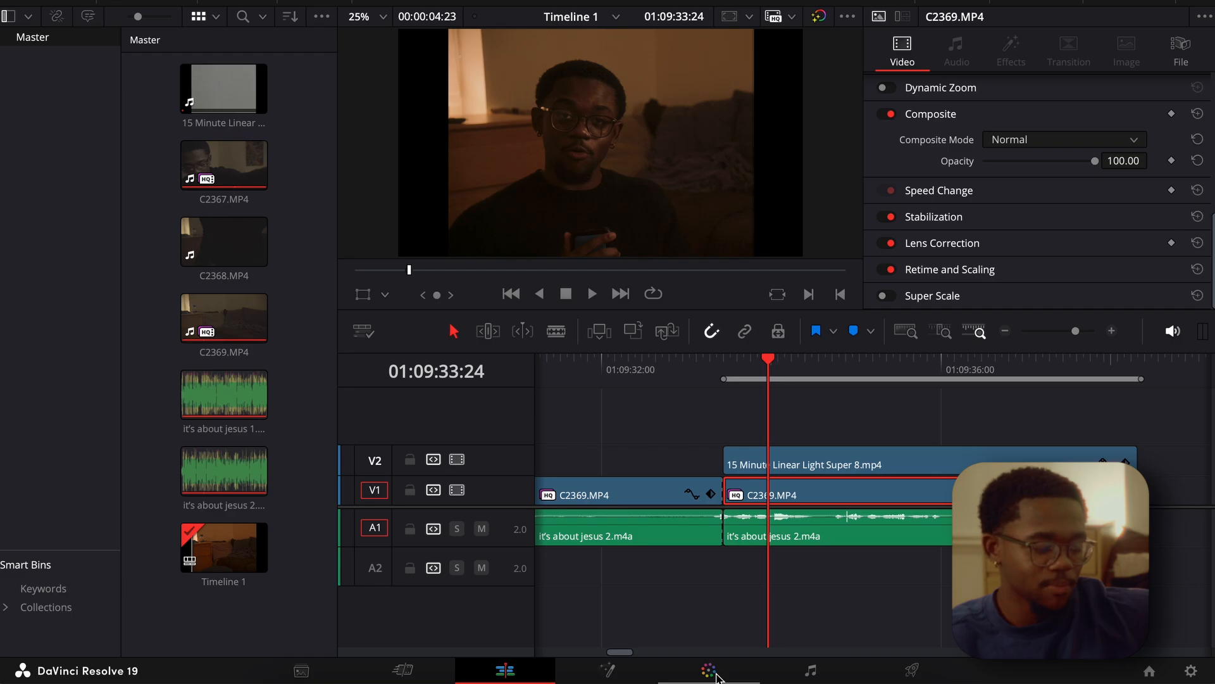
{"action": "left_click", "coordinate": [718, 676]}
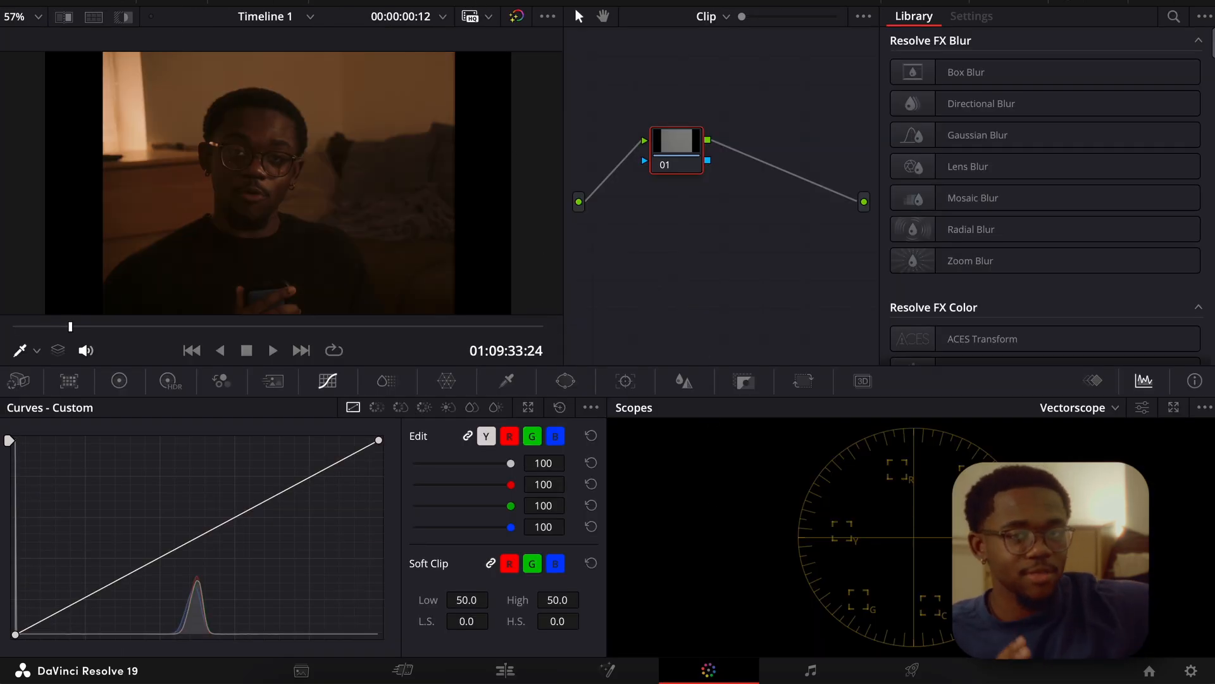